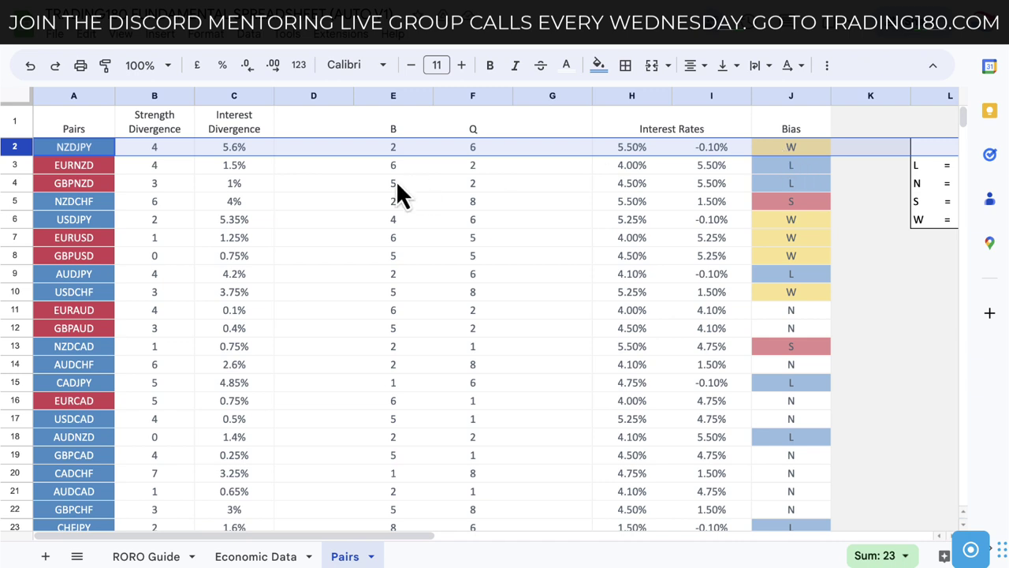
Step: Review the pair rows from EURNZD to AUDJPY one at a time, comparing their divergence, interest rates and bias
click(16, 166)
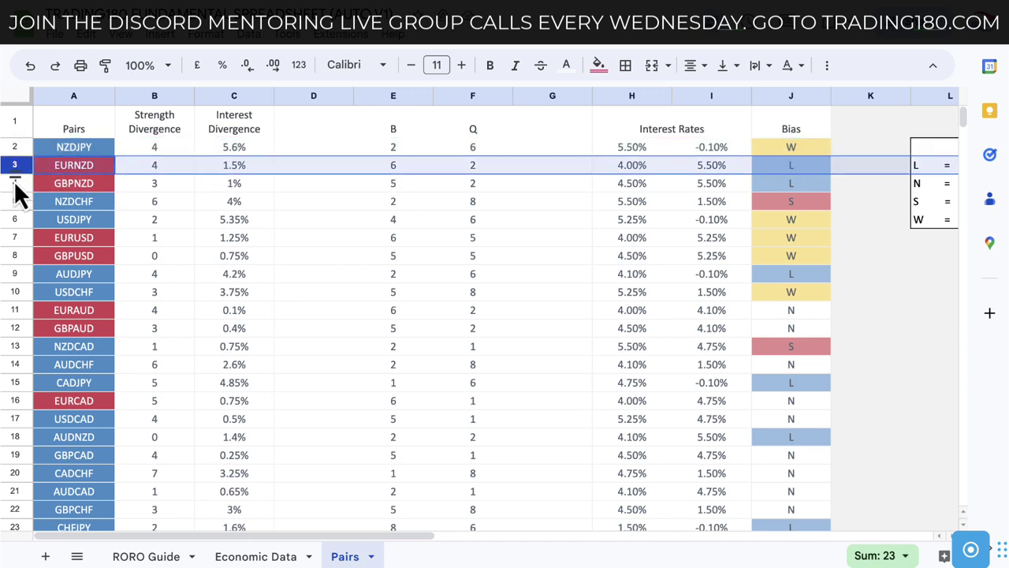
click(16, 183)
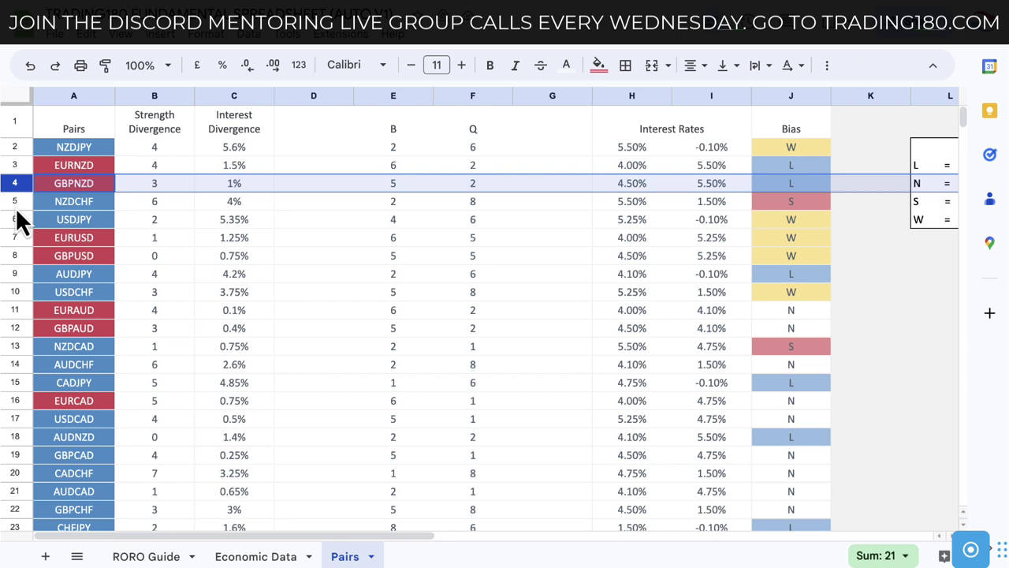
click(15, 201)
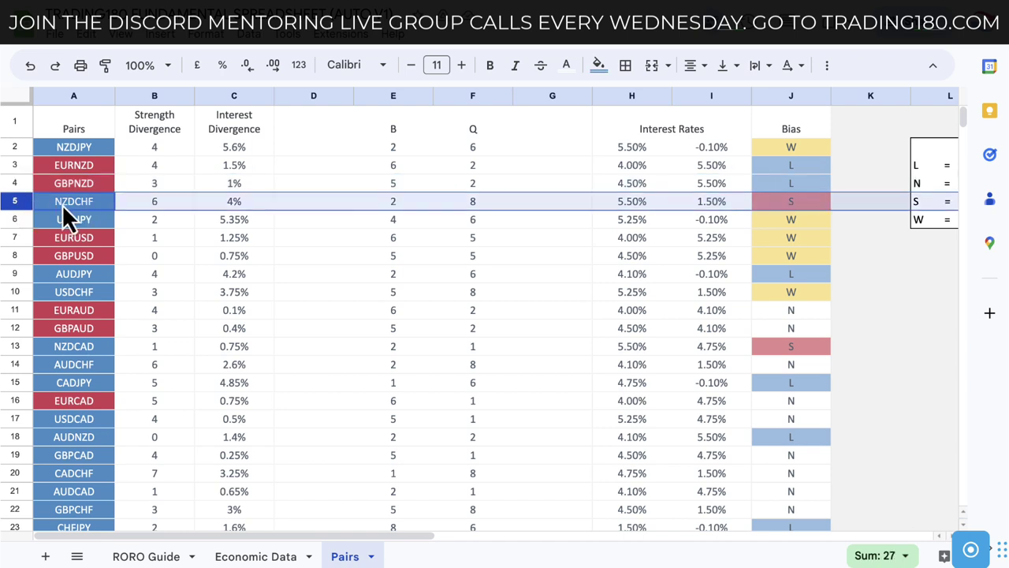
click(19, 220)
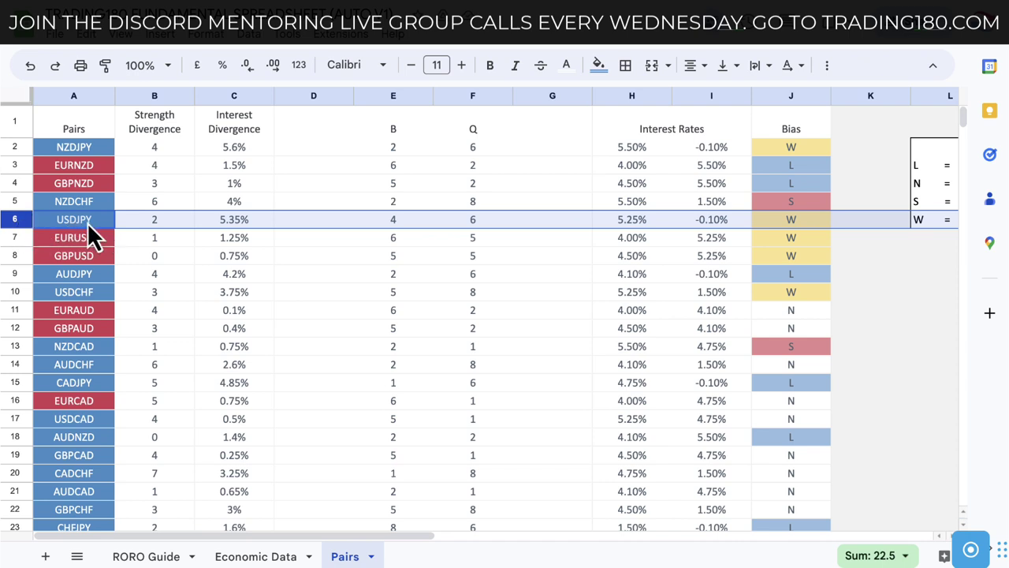
click(14, 243)
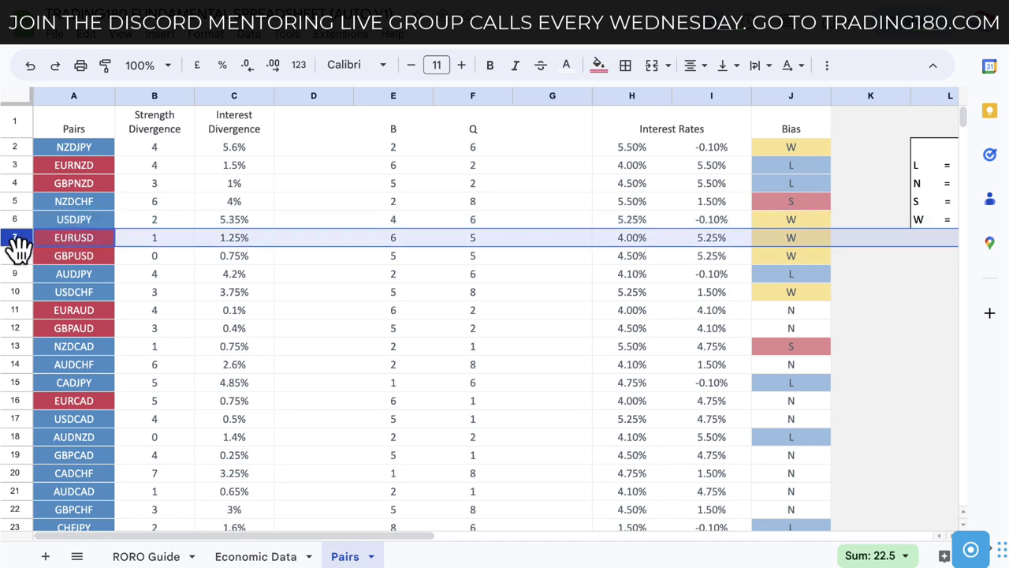
click(18, 261)
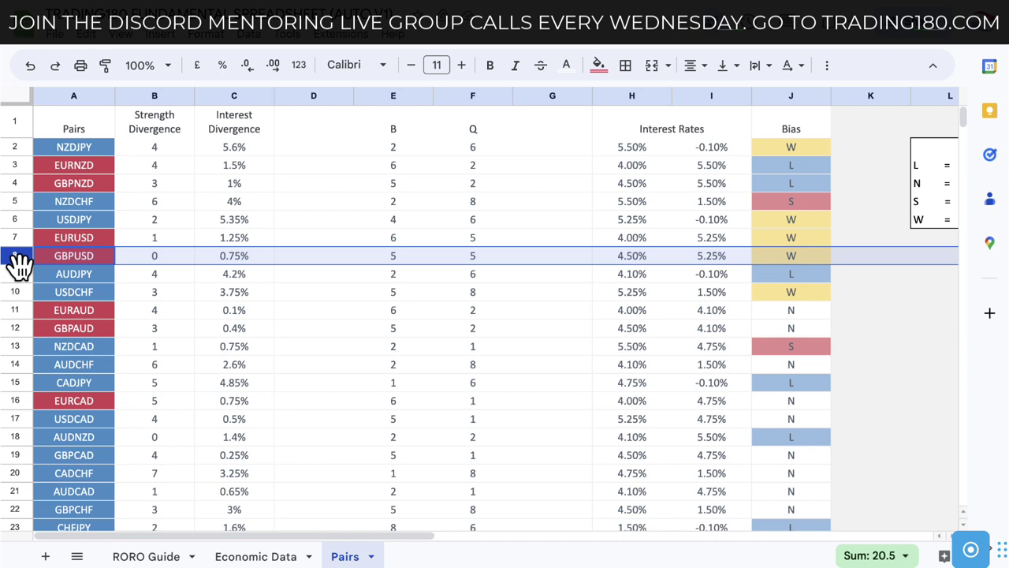
click(16, 276)
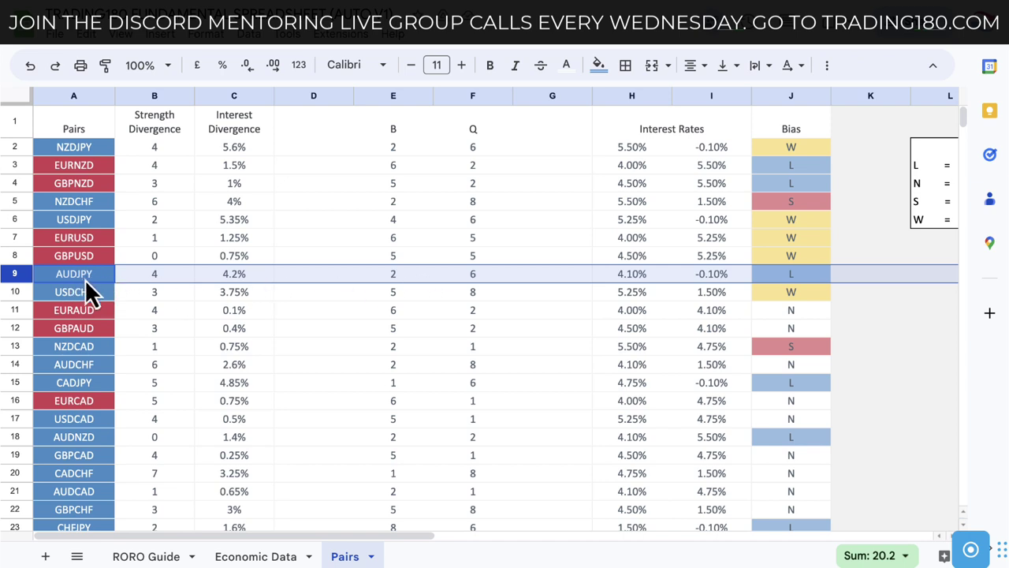
Step: Change the Bias of the USDCHF pair to N
click(16, 293)
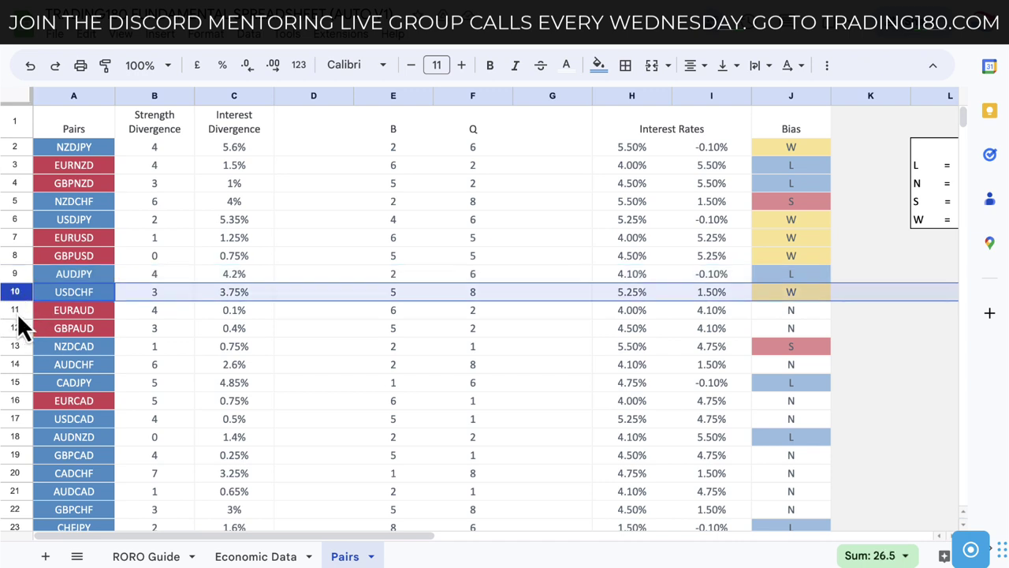
click(784, 294)
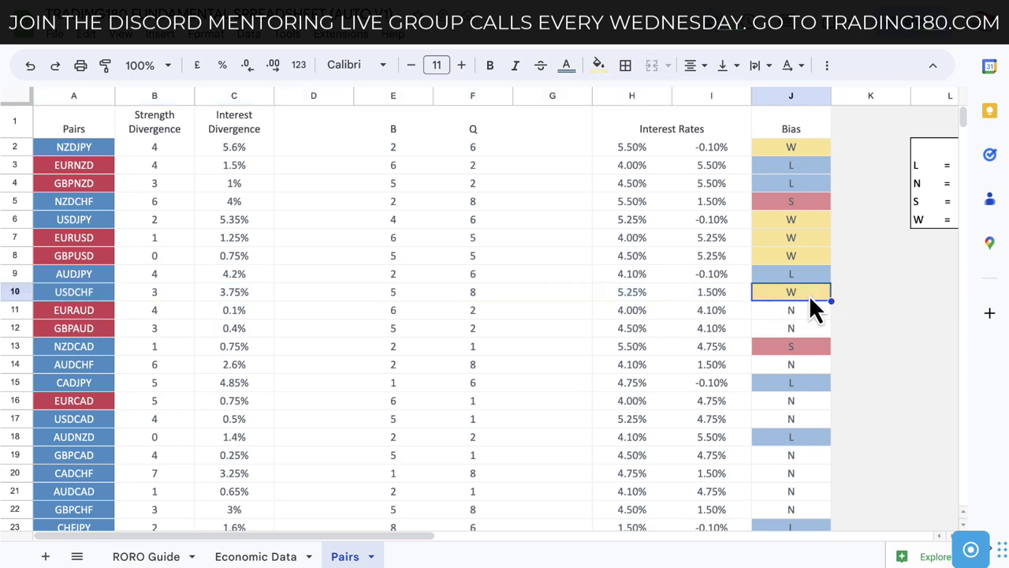
text(N)
key(Return)
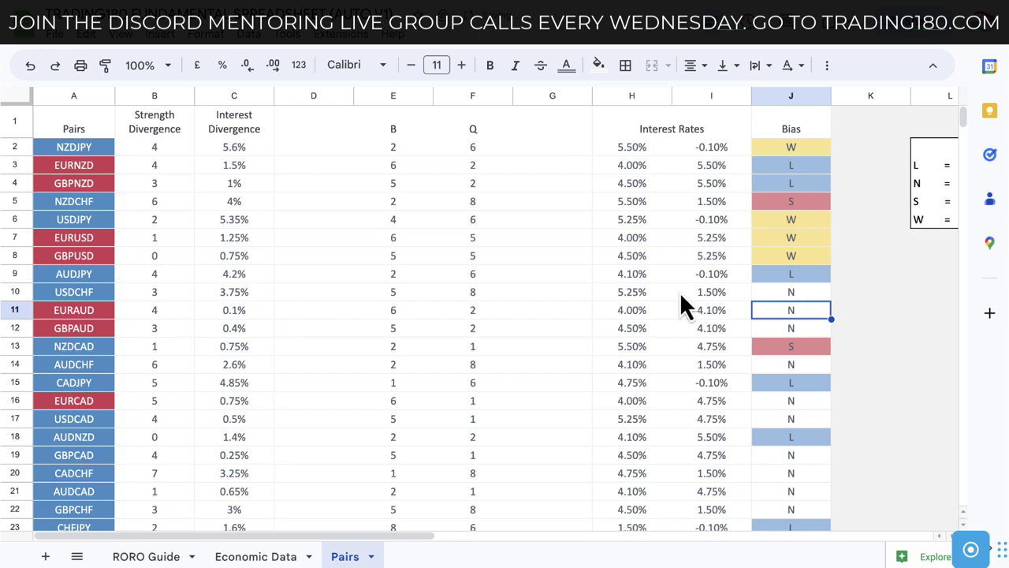
Step: Review the NZDCAD, AUDCHF and CADJPY rows for their strength divergence, interest rates and bias
click(17, 350)
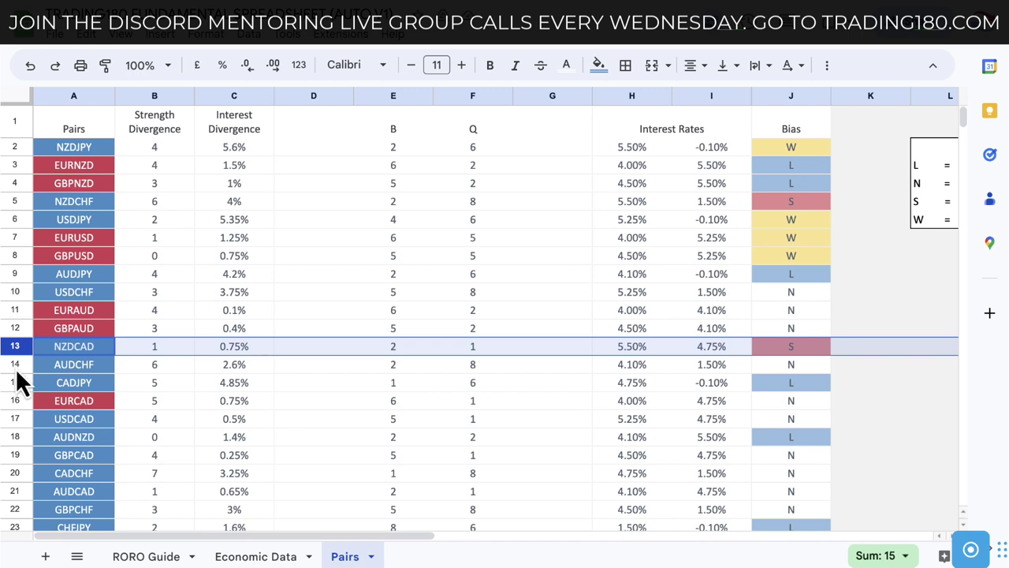
click(15, 366)
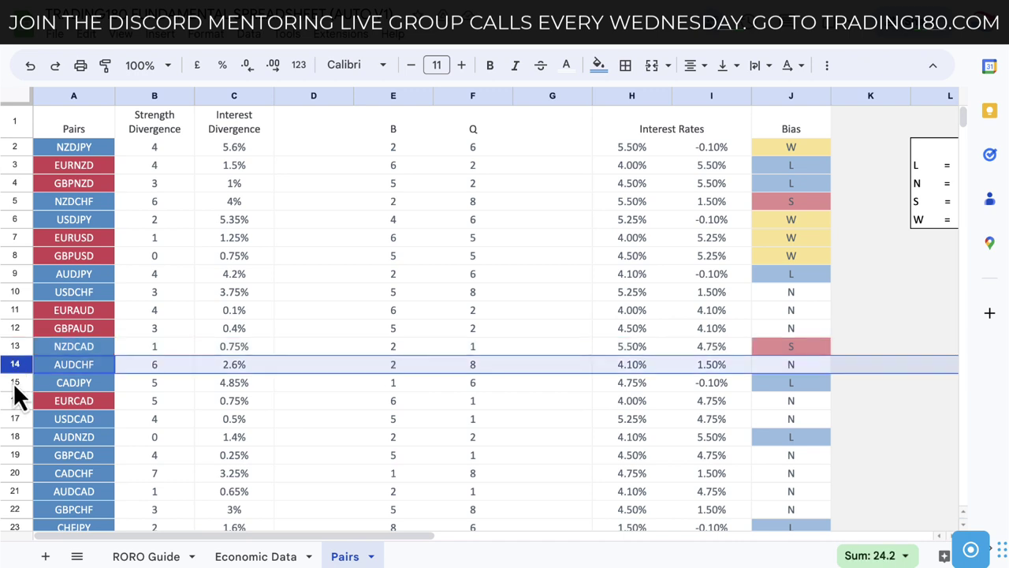
click(15, 384)
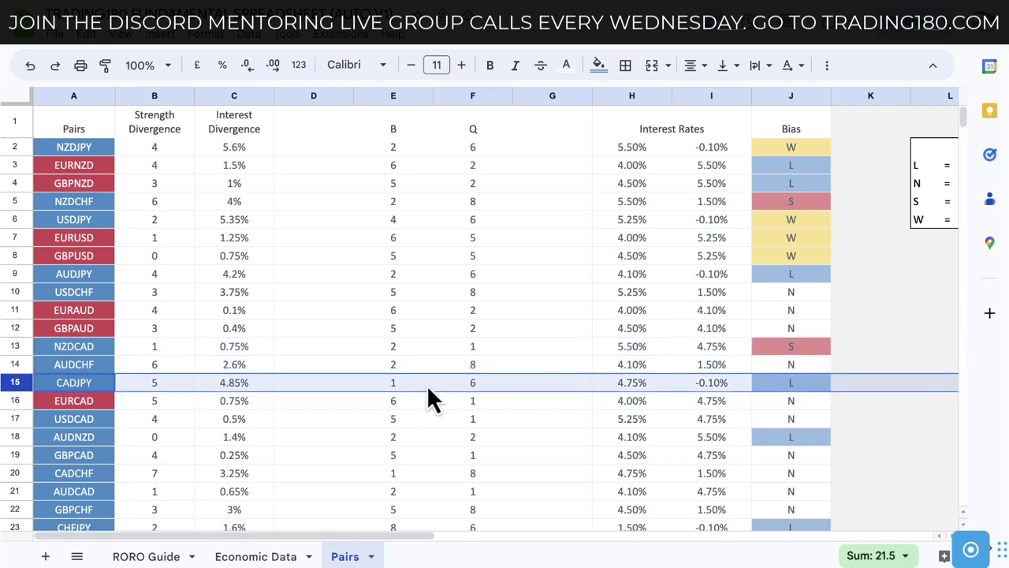
click(179, 403)
scroll(564, 307, down, 2)
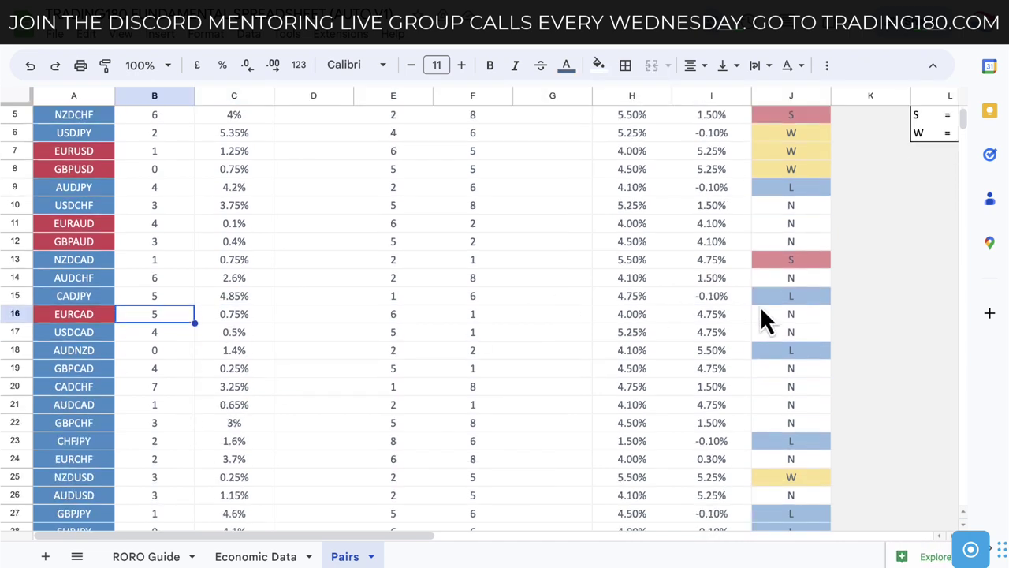
click(15, 296)
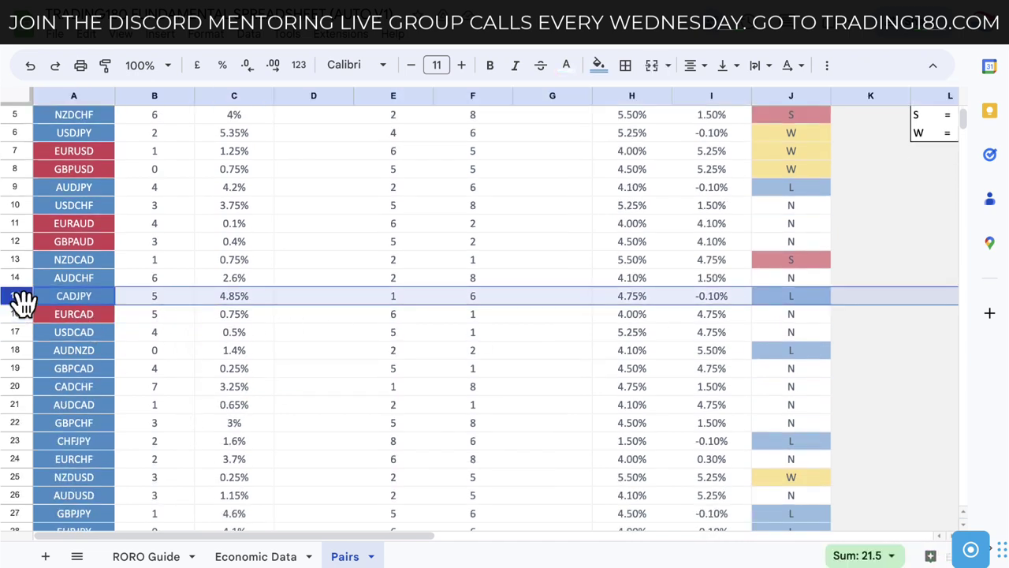
Step: Examine the remaining biased pairs row by row: AUDNZD, CHFJPY, NZDUSD, GBPJPY and EURJPY
click(16, 353)
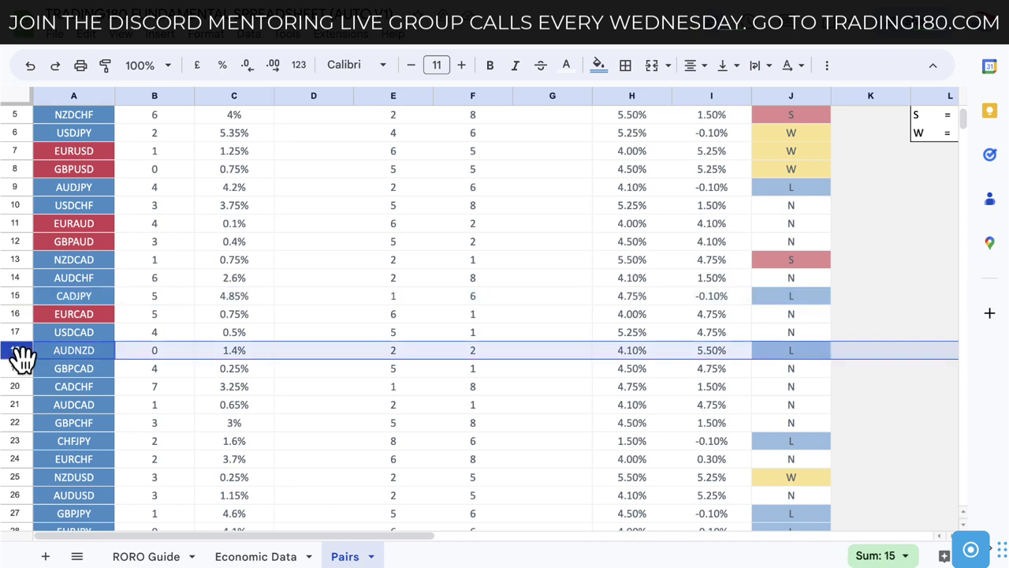
click(20, 444)
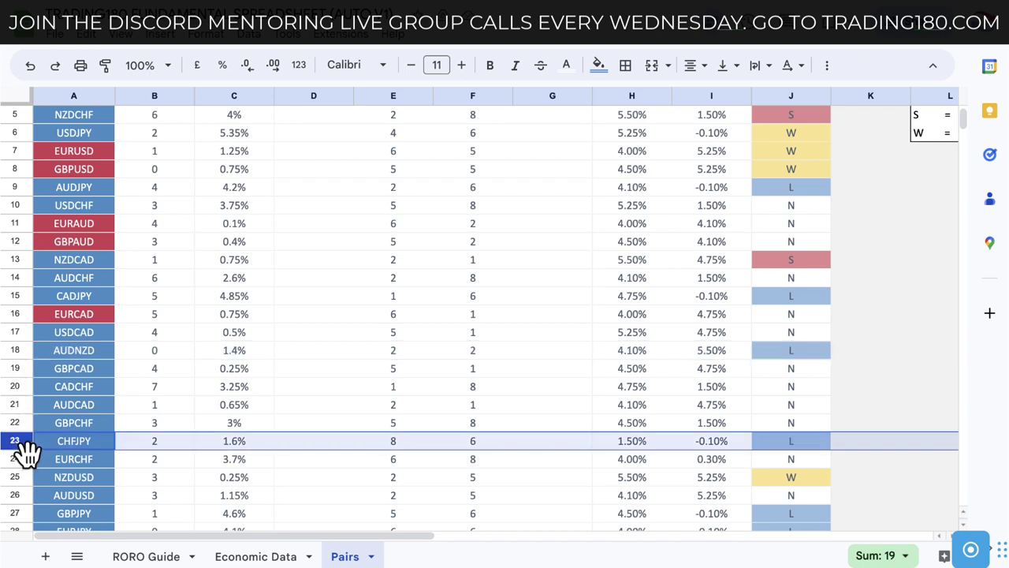
scroll(19, 470, down, 4)
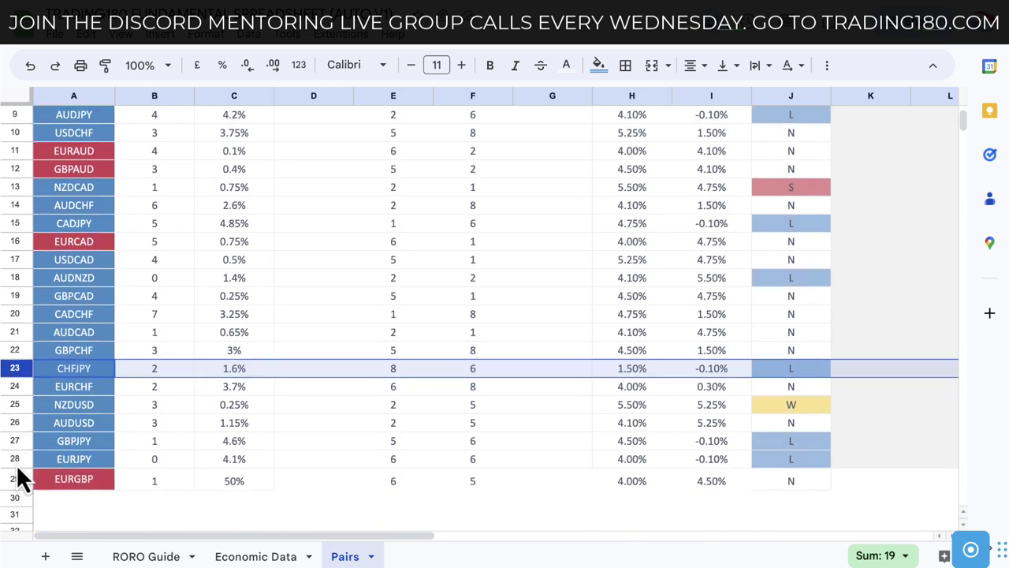
click(18, 406)
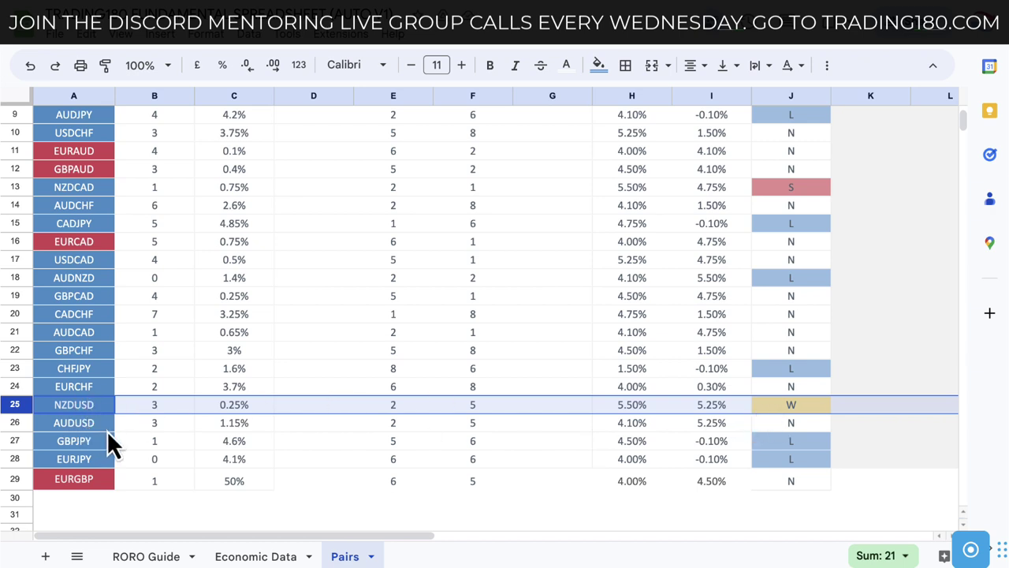
click(17, 443)
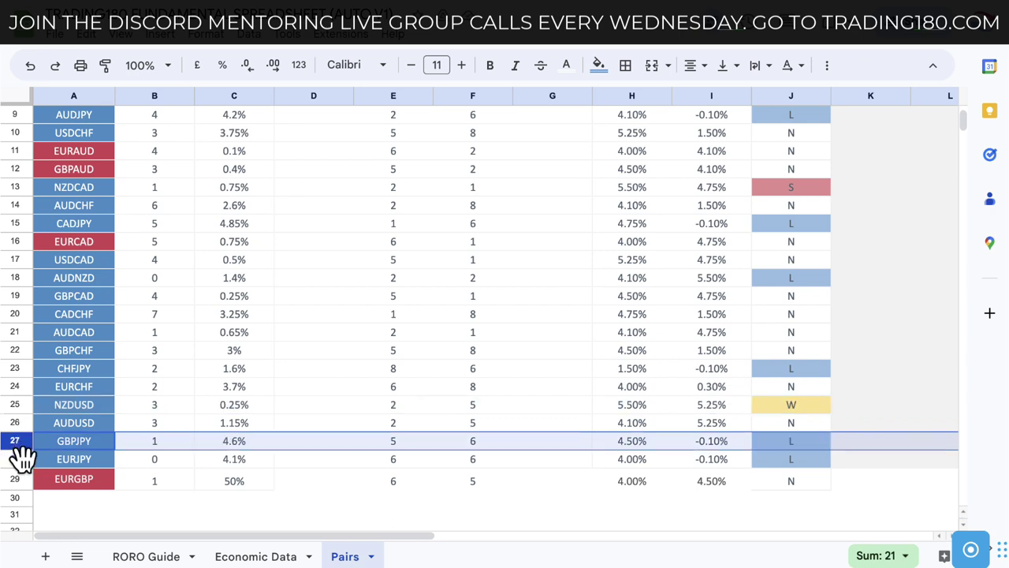
click(16, 461)
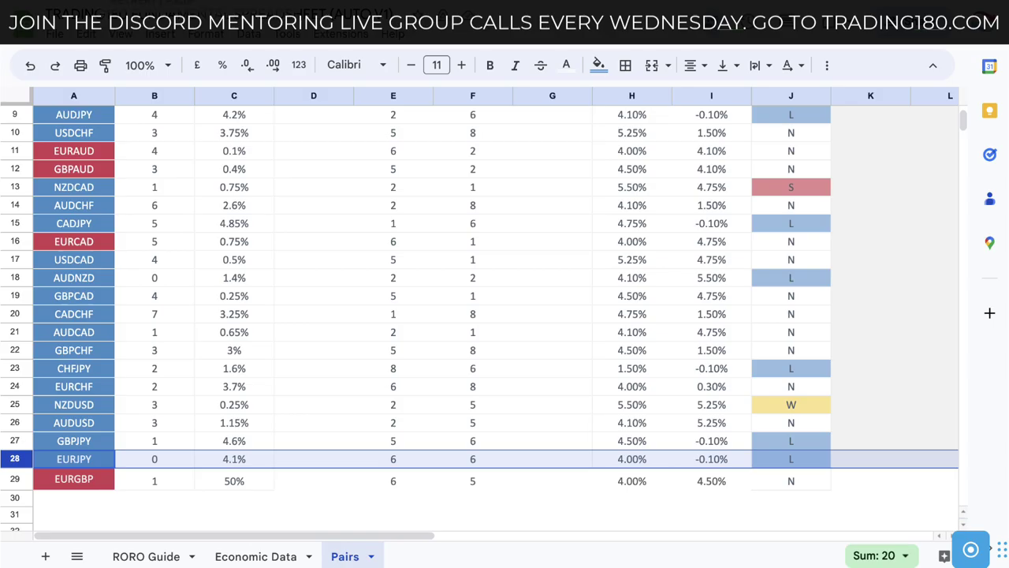
Step: Switch to the group call presentation and advance to the question slide about USD as a safe haven
key(super+Tab)
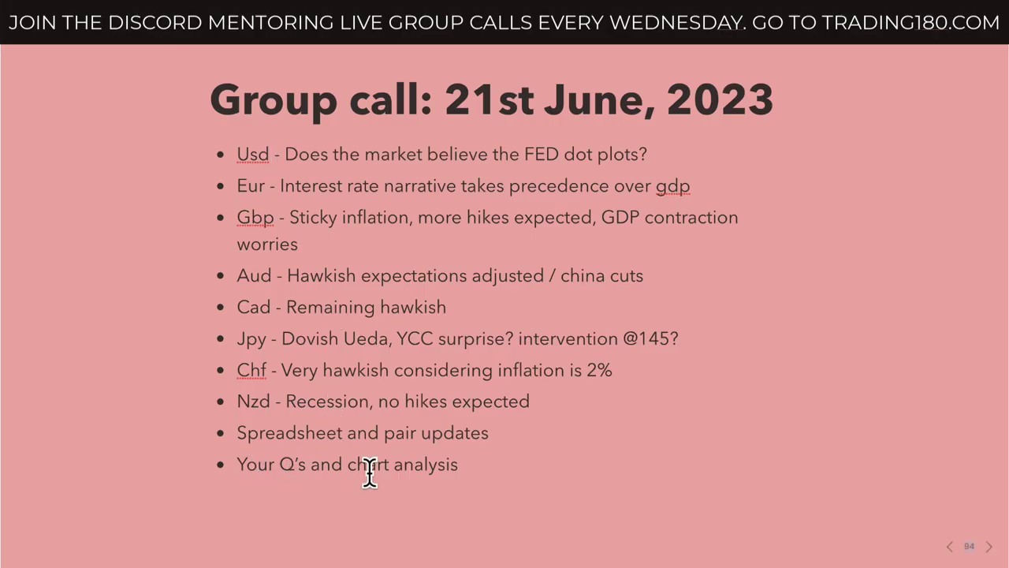
click(989, 547)
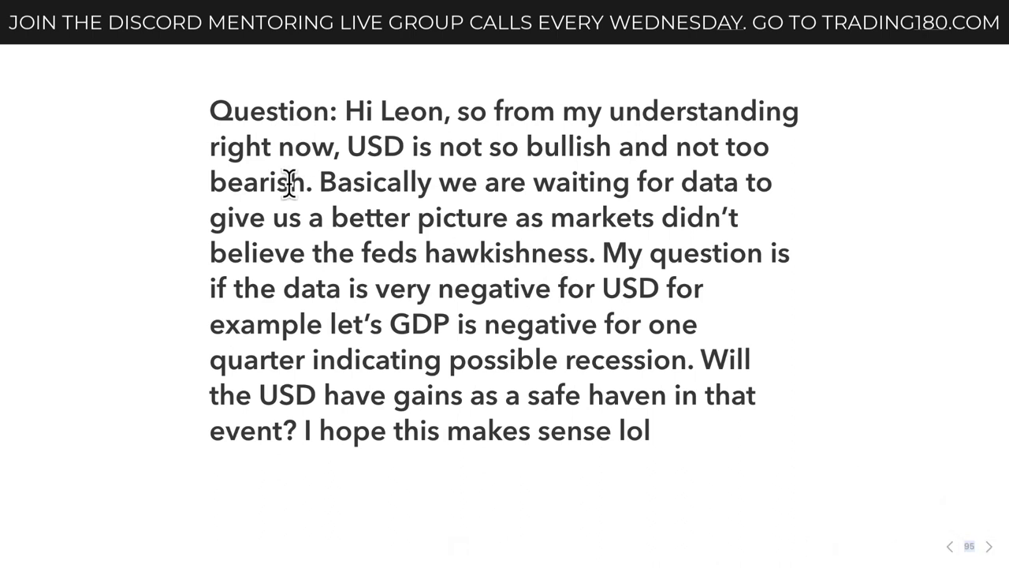
click(343, 106)
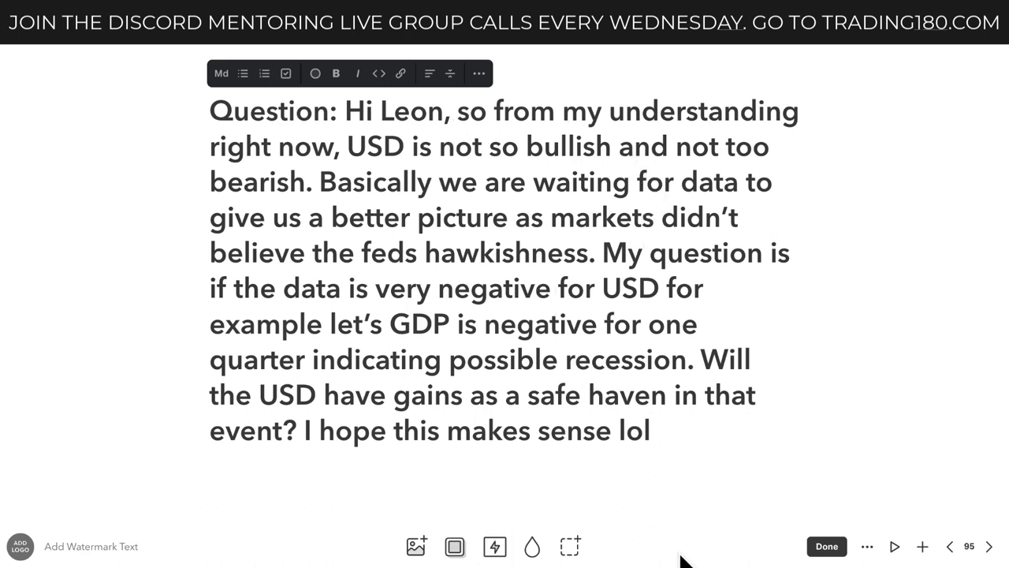
Step: Return the annotation tool to the pointer, switch to Discord and open the 14-cpr-feedback channel
mouse_move(680, 561)
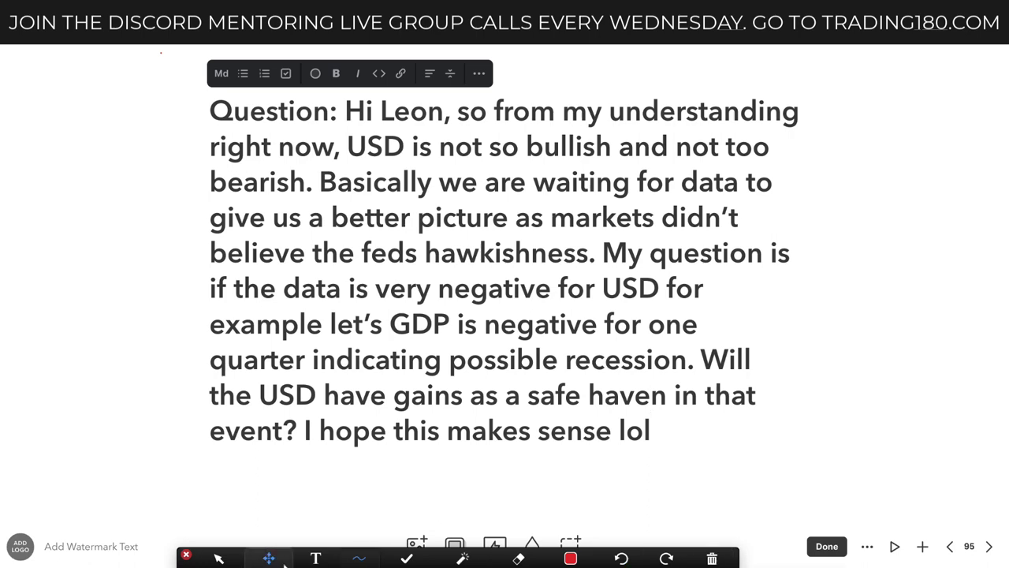
click(220, 558)
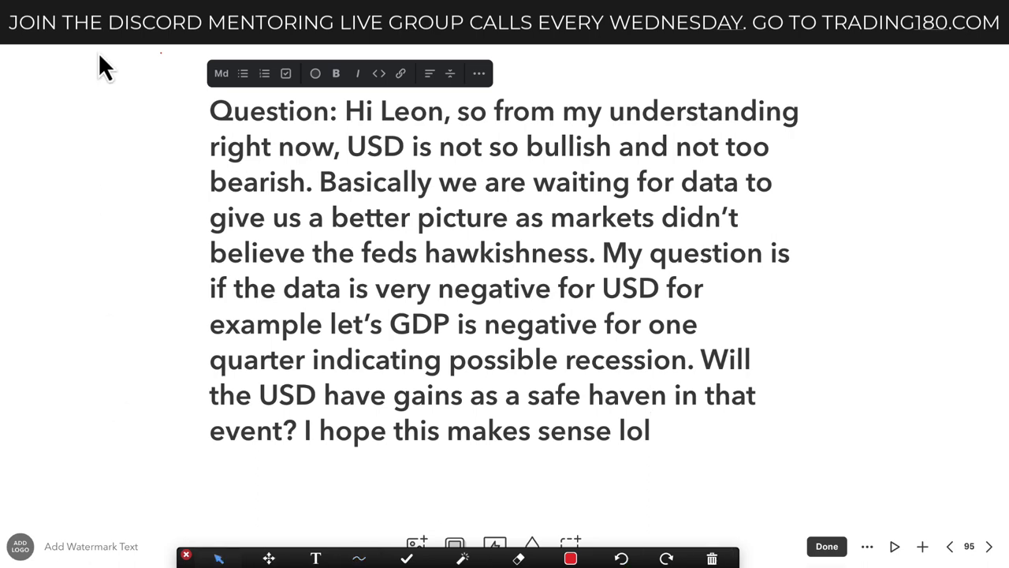
key(Escape)
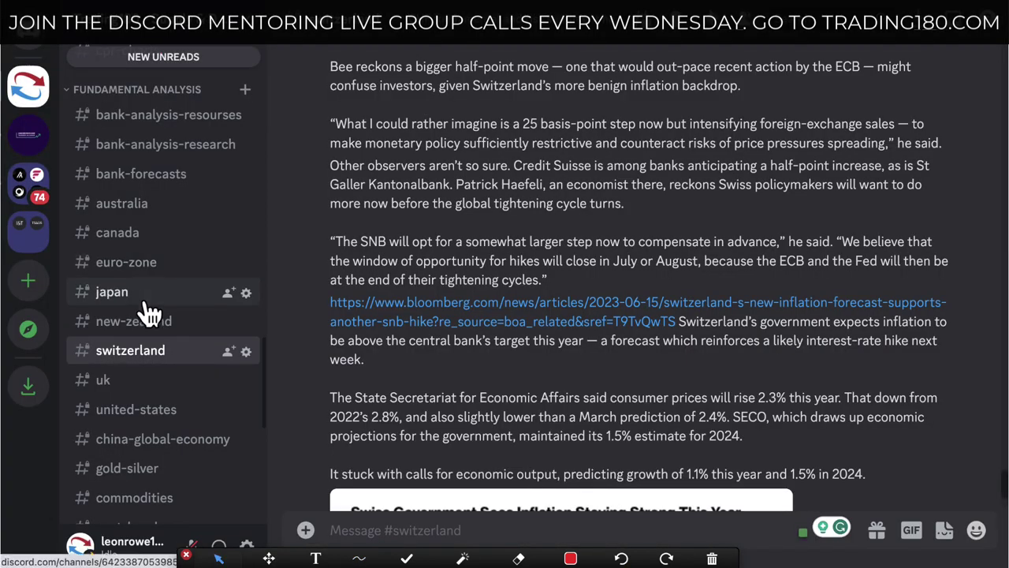
scroll(142, 315, up, 15)
scroll(150, 312, up, 5)
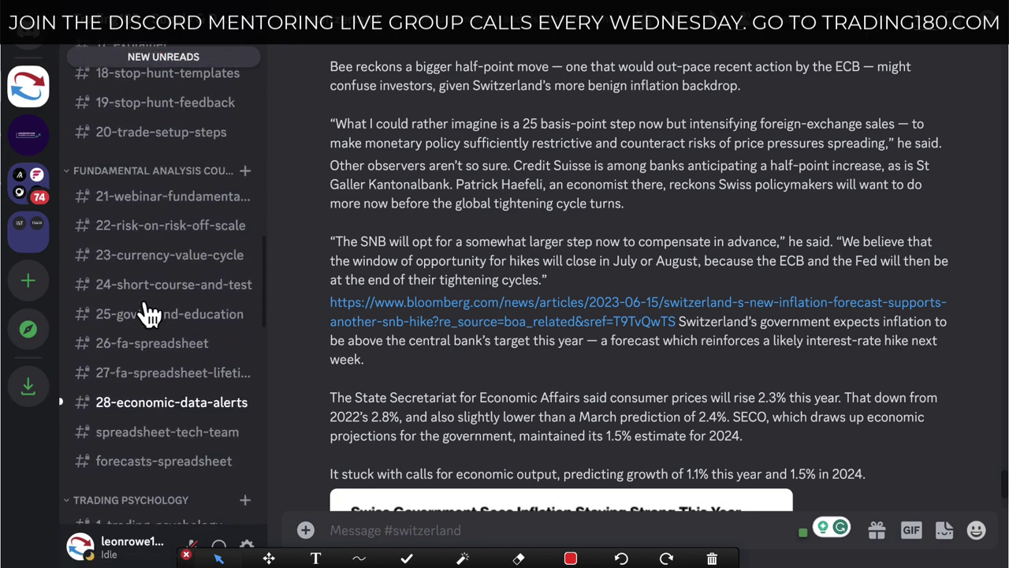
scroll(180, 294, up, 5)
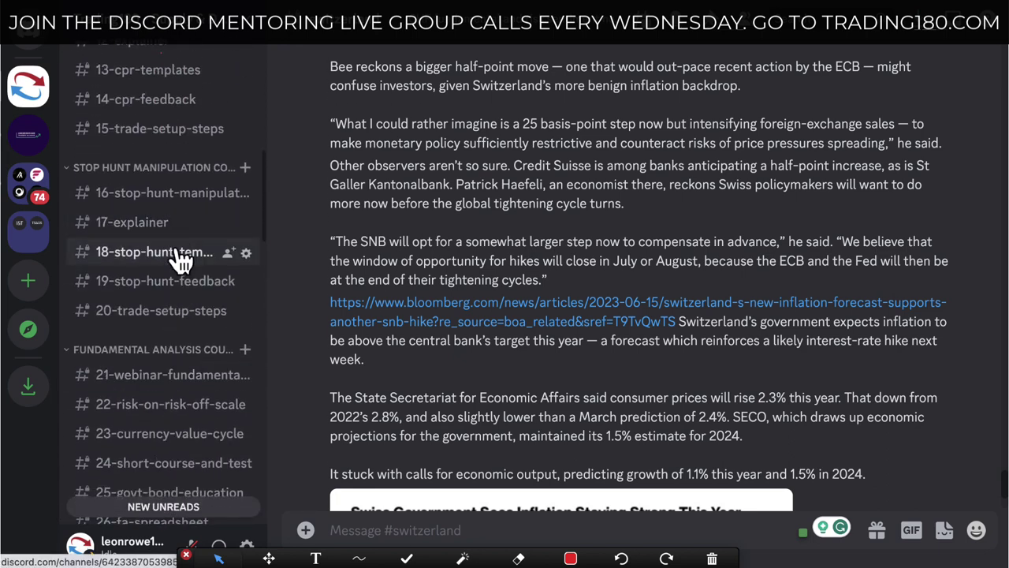
scroll(162, 233, up, 2)
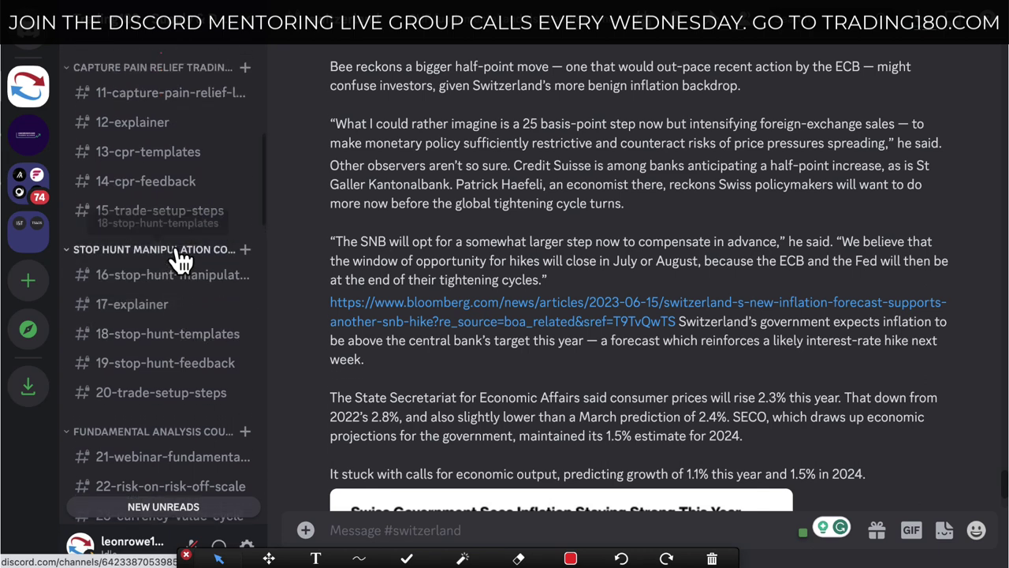
click(157, 193)
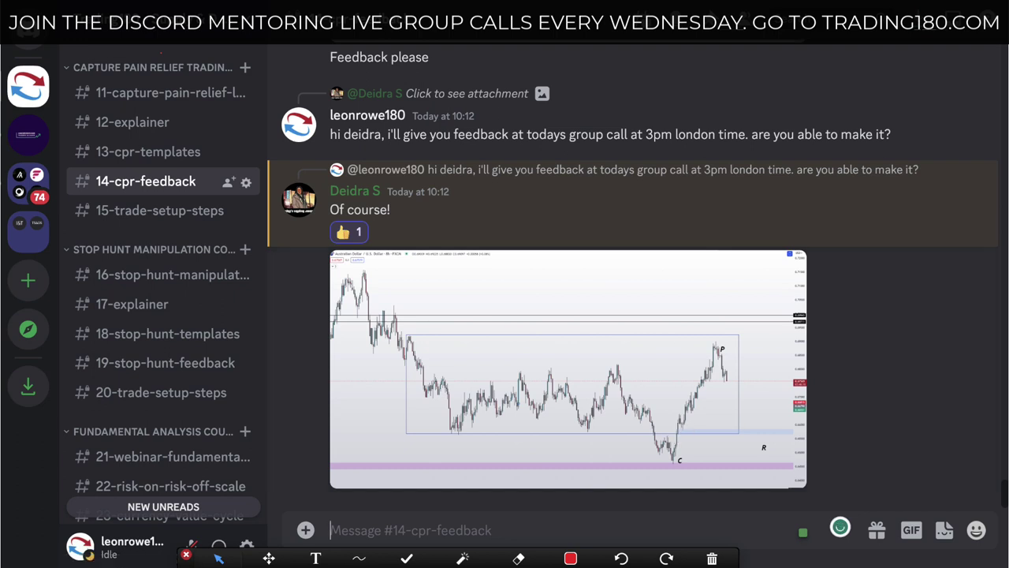
Step: Open the posted AUD/USD chart image in the browser and circle in red the candles breaking below the range box
click(658, 386)
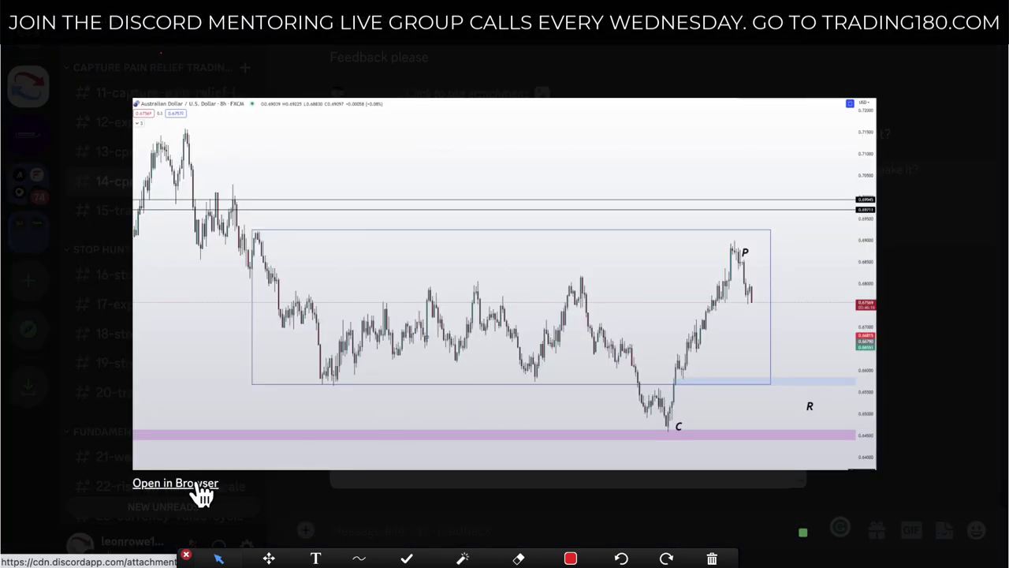
click(201, 487)
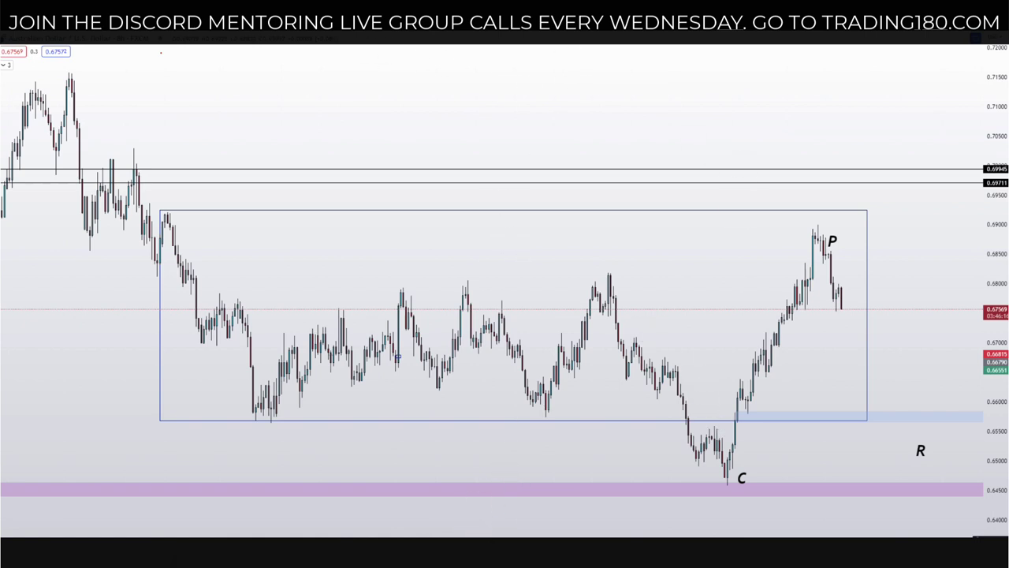
mouse_move(268, 553)
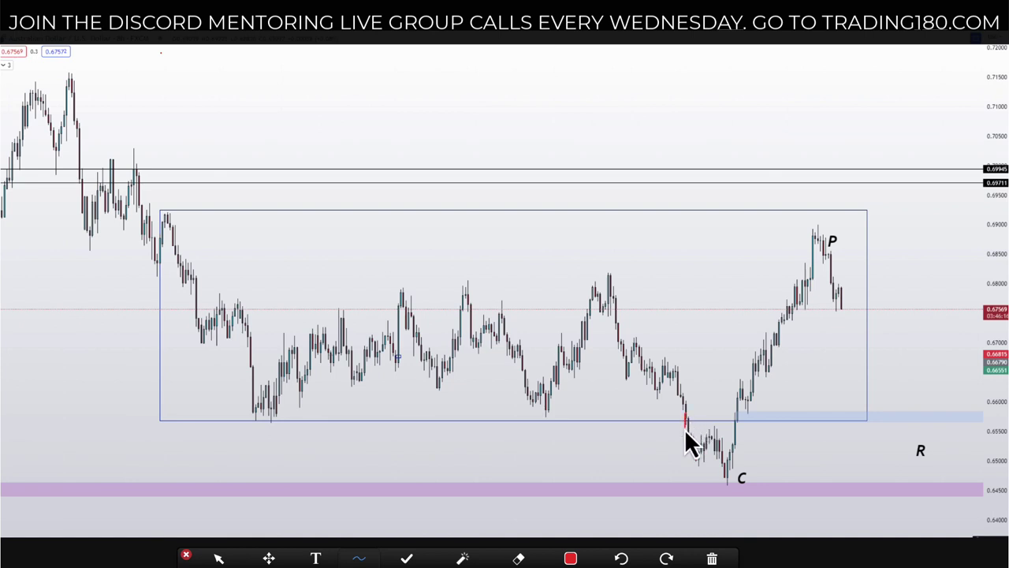
mouse_move(687, 441)
mouse_down()
mouse_move(693, 452)
mouse_move(688, 415)
mouse_up()
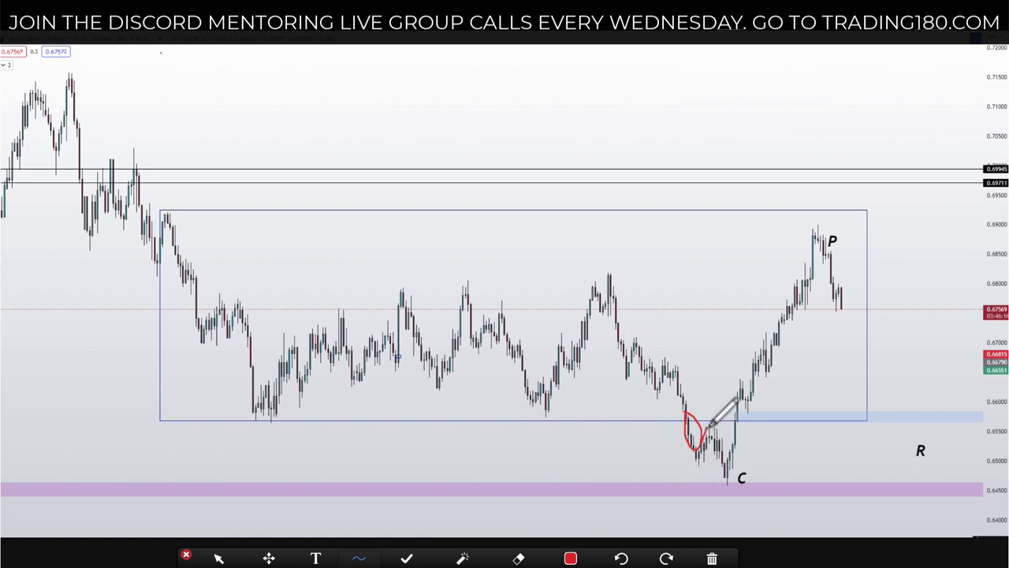
Step: Sketch a red arrow rising from the retest of the box's lower edge, and a labelled arrow pointing at the circled breakdown candles
mouse_move(710, 422)
mouse_down()
mouse_move(720, 434)
mouse_move(754, 284)
mouse_move(735, 312)
mouse_move(763, 306)
mouse_up()
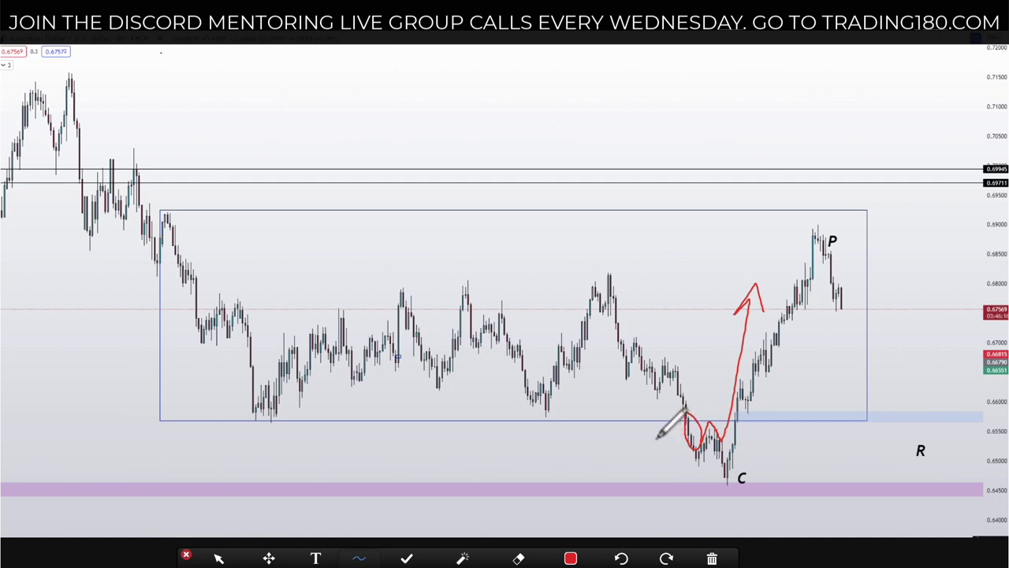
drag(640, 440, 680, 439)
drag(679, 438, 669, 443)
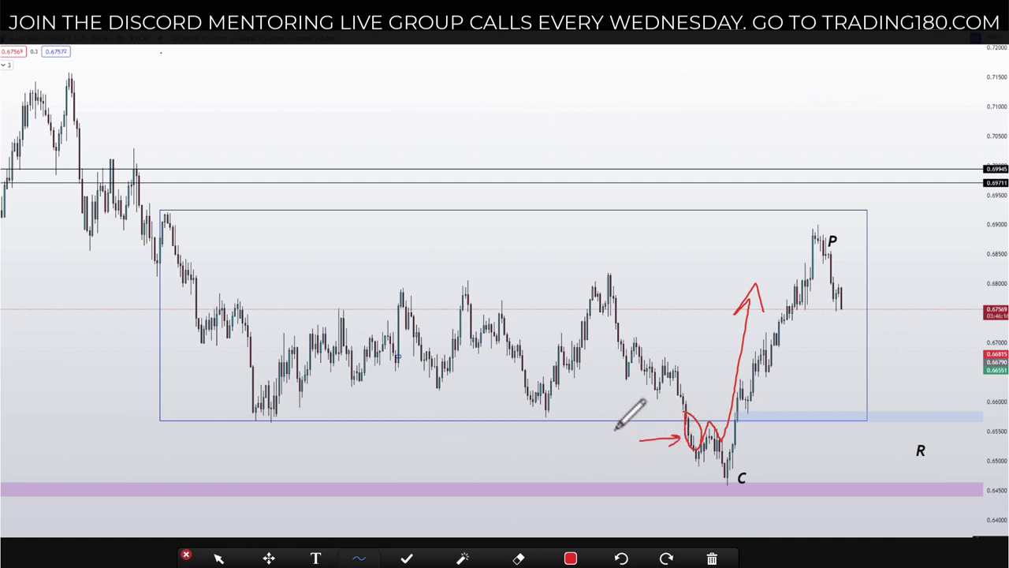
mouse_move(611, 427)
mouse_down()
mouse_move(612, 457)
mouse_move(627, 456)
mouse_move(608, 443)
mouse_move(624, 429)
mouse_up()
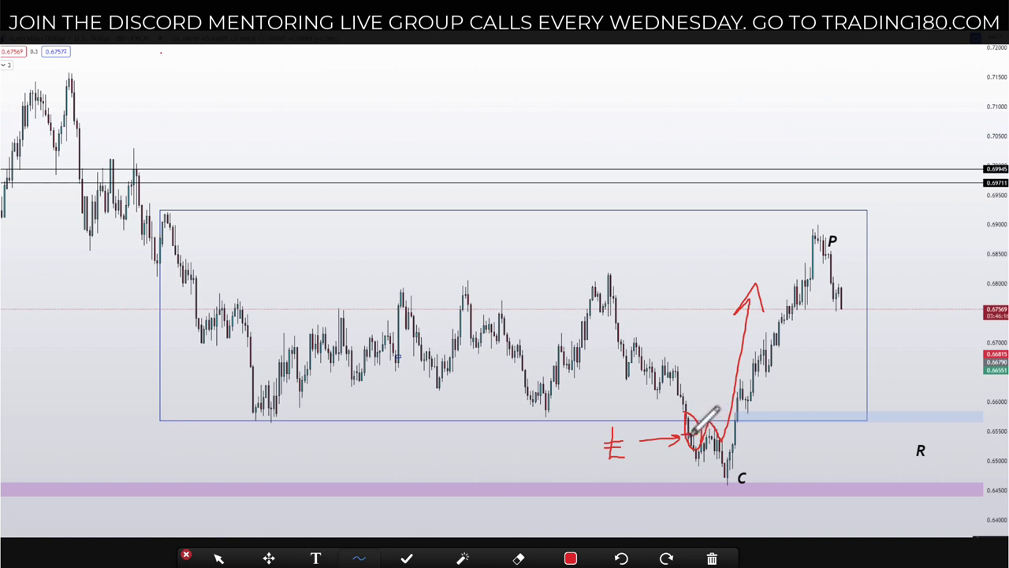
Step: Circle the lowest wick, the pullback high and the C label in red, link the two points, and mark an X nearby
mouse_move(725, 480)
mouse_down()
mouse_move(729, 488)
mouse_move(724, 478)
mouse_up()
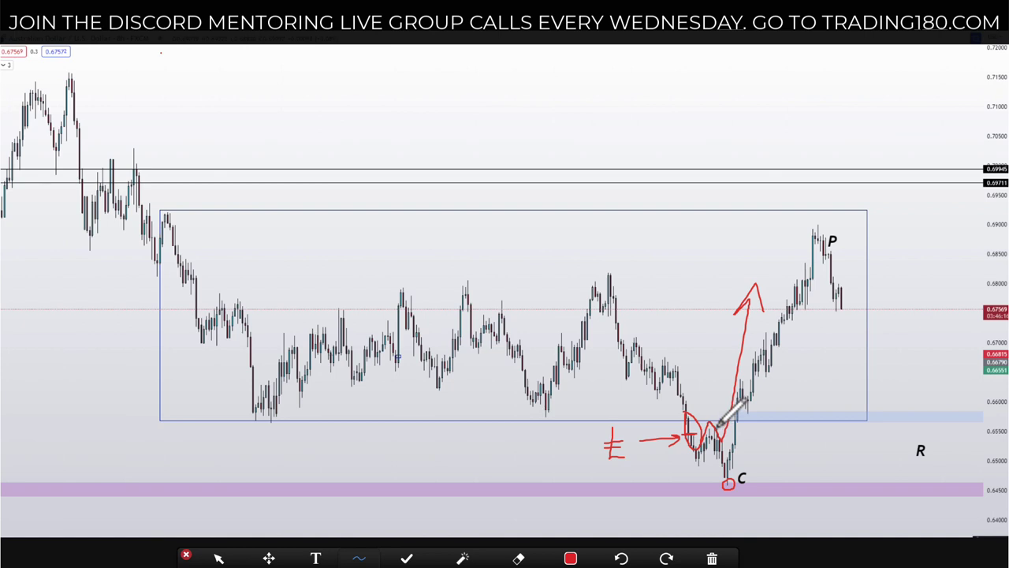
drag(712, 416, 718, 432)
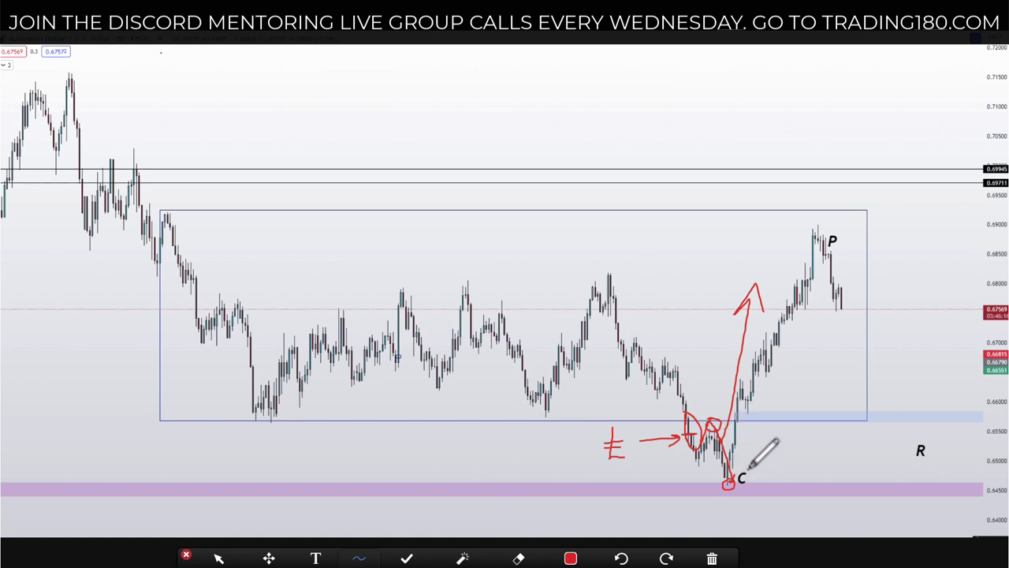
mouse_move(733, 478)
mouse_down()
mouse_move(759, 478)
mouse_move(745, 465)
mouse_up()
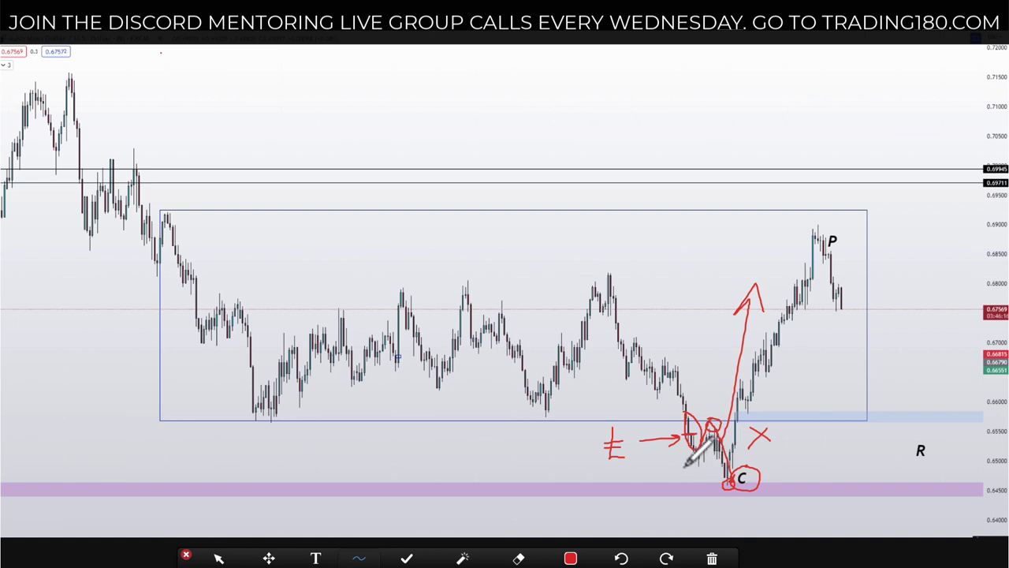
Step: Draw red horizontal lines at the earlier swing low and the box's lower edge, and circle the low at C
drag(683, 466, 811, 460)
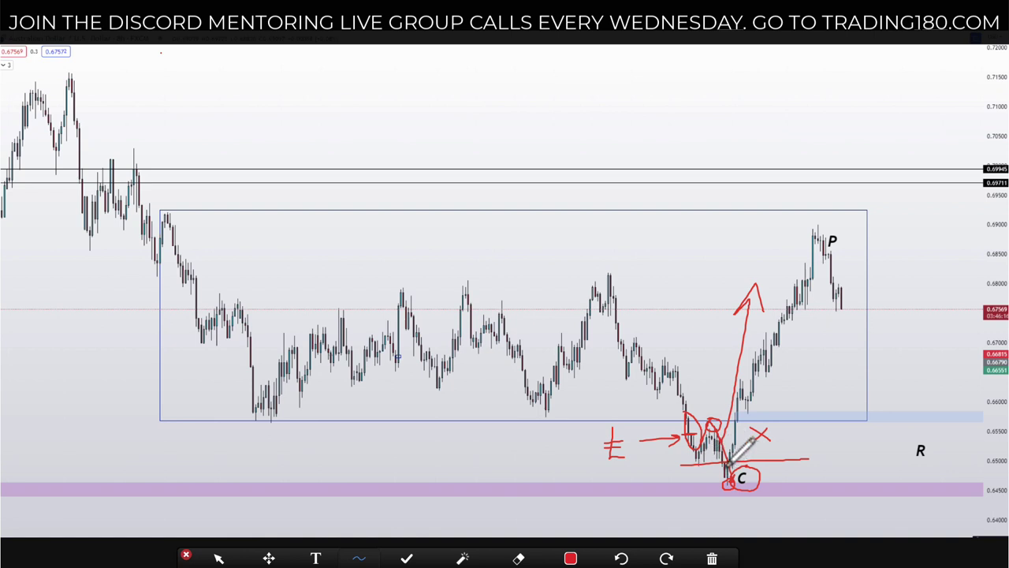
mouse_move(722, 472)
mouse_down()
mouse_move(721, 484)
mouse_move(757, 482)
mouse_move(745, 461)
mouse_move(725, 465)
mouse_up()
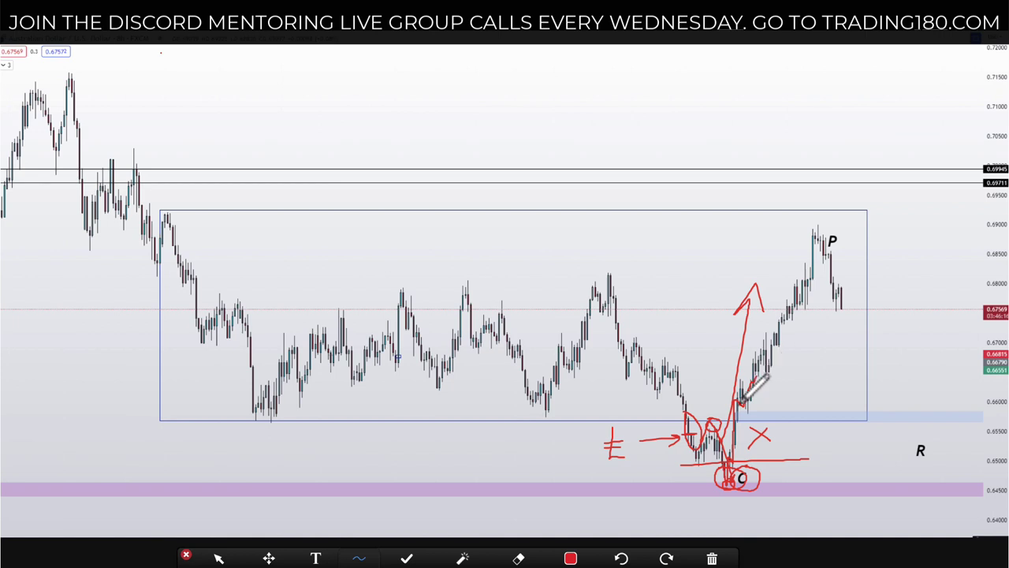
drag(676, 422, 887, 419)
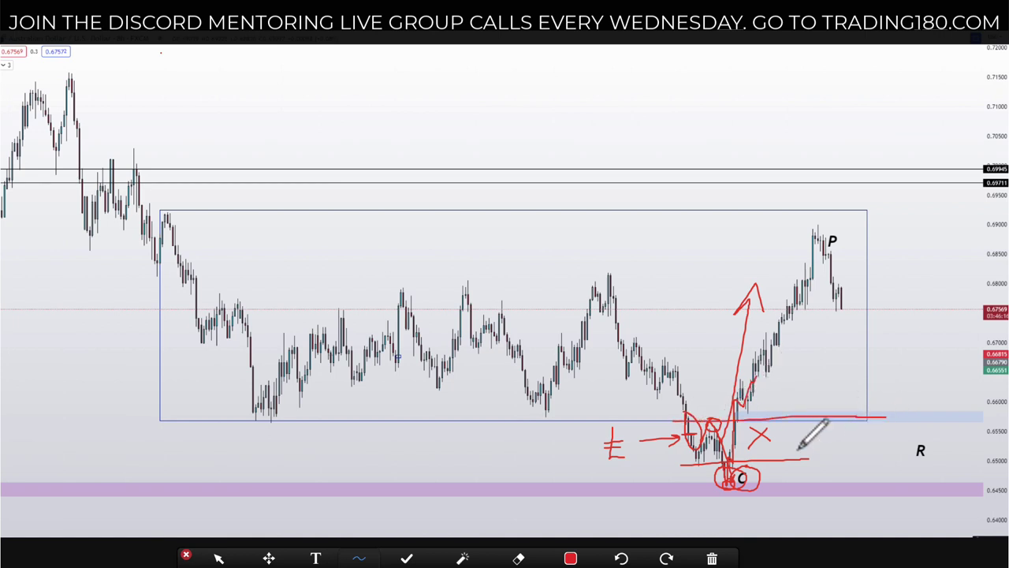
drag(700, 464, 957, 458)
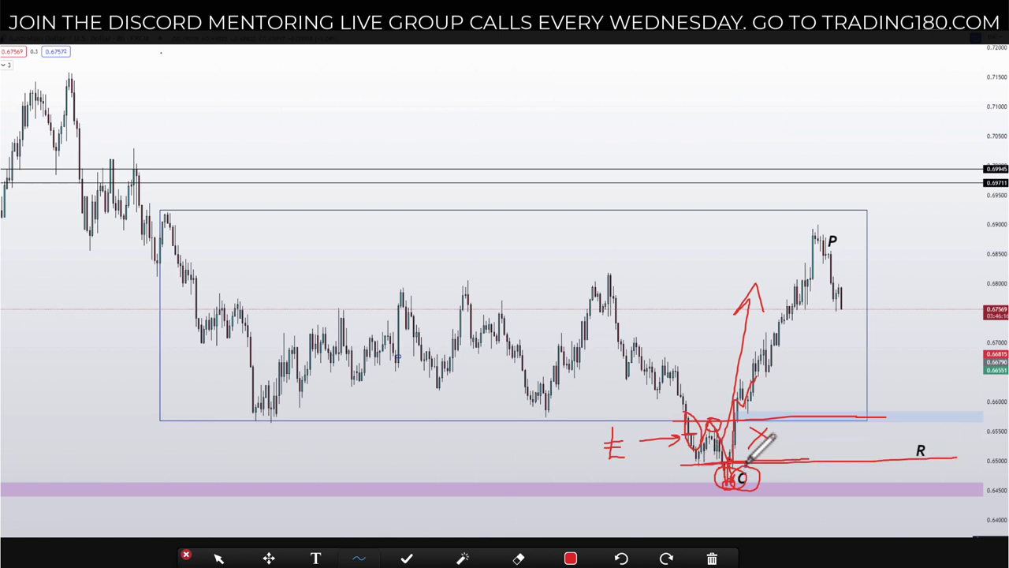
Step: Outline the zone below the swing-low line, extend it back across the chart with V-shaped bounces above it, and clear all annotations
mouse_move(730, 473)
mouse_down()
mouse_move(766, 486)
mouse_move(921, 488)
mouse_move(976, 463)
mouse_move(14, 463)
mouse_up()
mouse_move(5, 402)
mouse_down()
mouse_move(28, 458)
mouse_move(69, 317)
mouse_up()
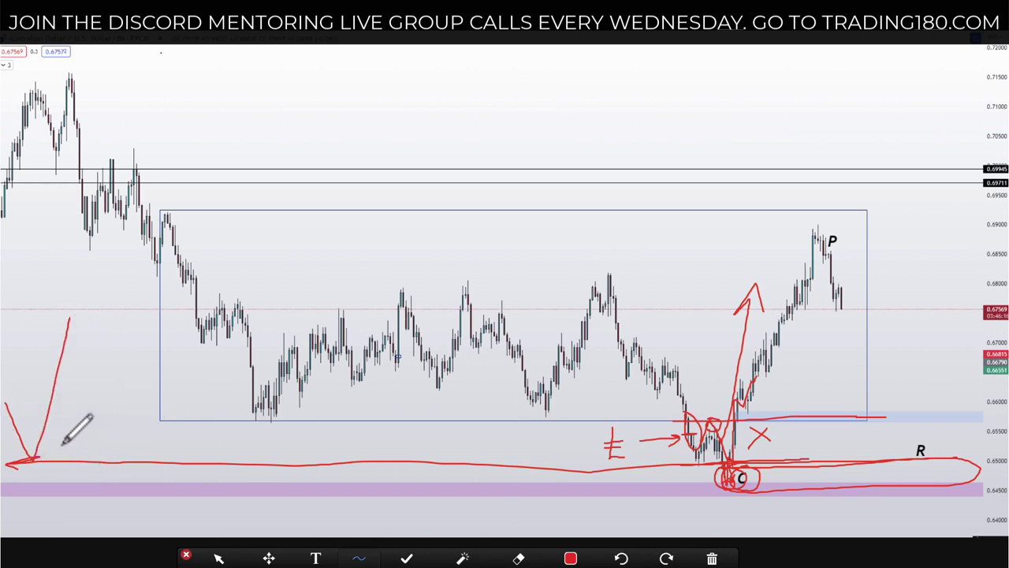
drag(55, 435, 100, 391)
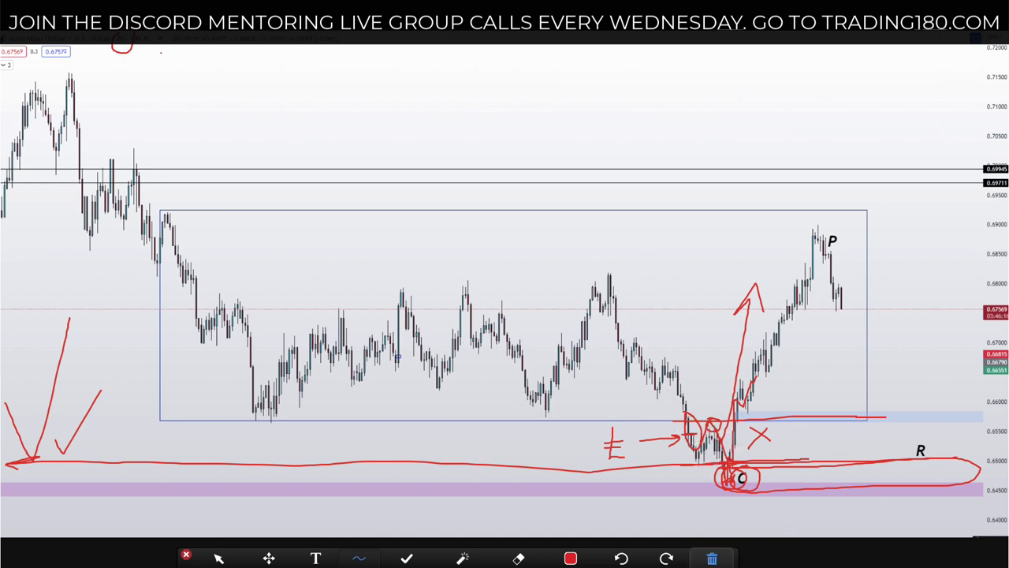
click(712, 558)
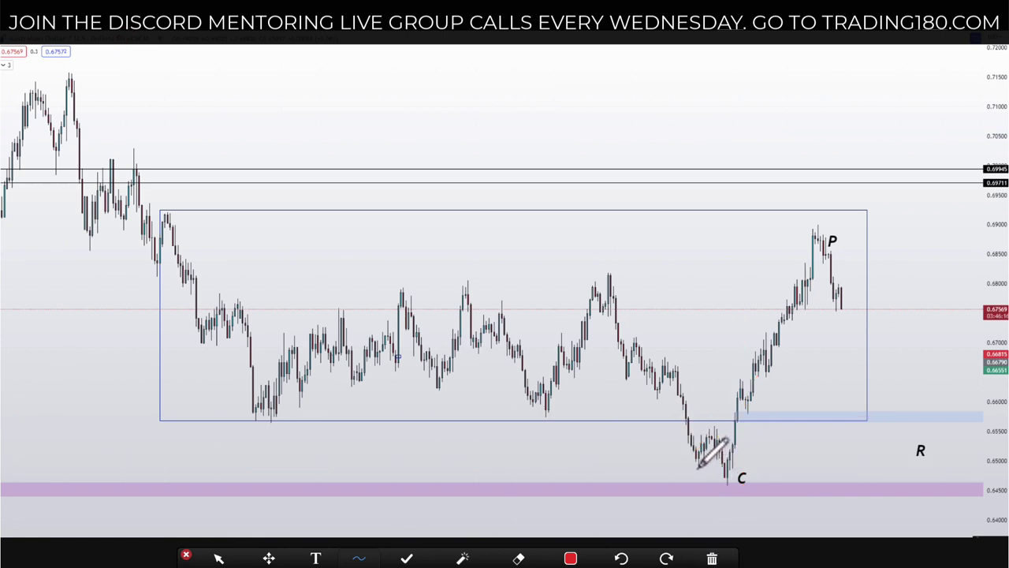
Step: Draw a red line from the earlier swing low out past R and circle 0.65000 on the price scale
mouse_move(727, 463)
mouse_down()
mouse_move(745, 465)
mouse_move(698, 465)
mouse_up()
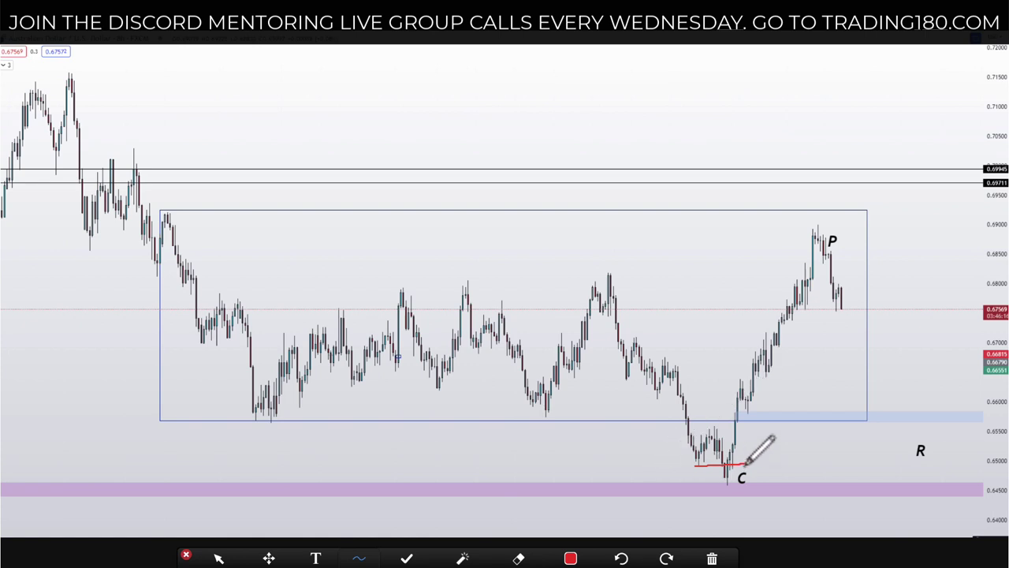
drag(744, 465, 954, 463)
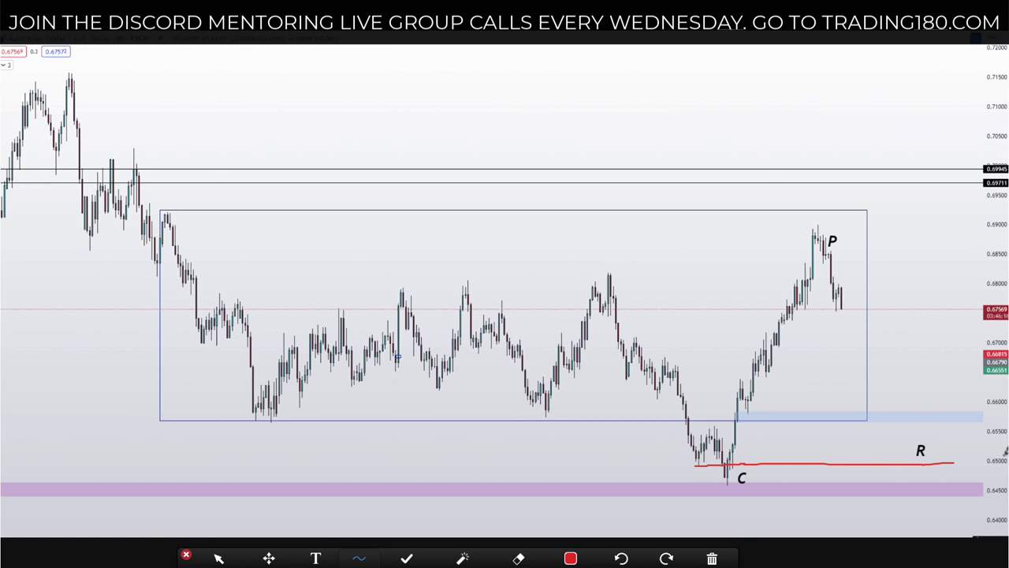
drag(984, 457, 1005, 468)
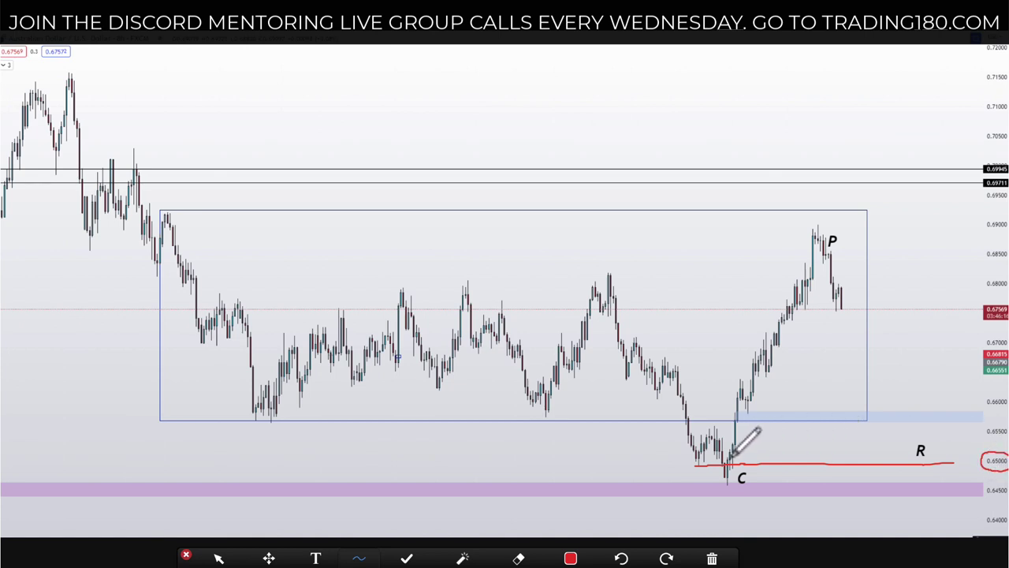
Step: Sketch the projected price path falling through the line at R and rebounding upward, and clear the annotations
mouse_move(842, 310)
mouse_down()
mouse_move(922, 485)
mouse_move(955, 422)
mouse_move(963, 362)
mouse_move(966, 375)
mouse_up()
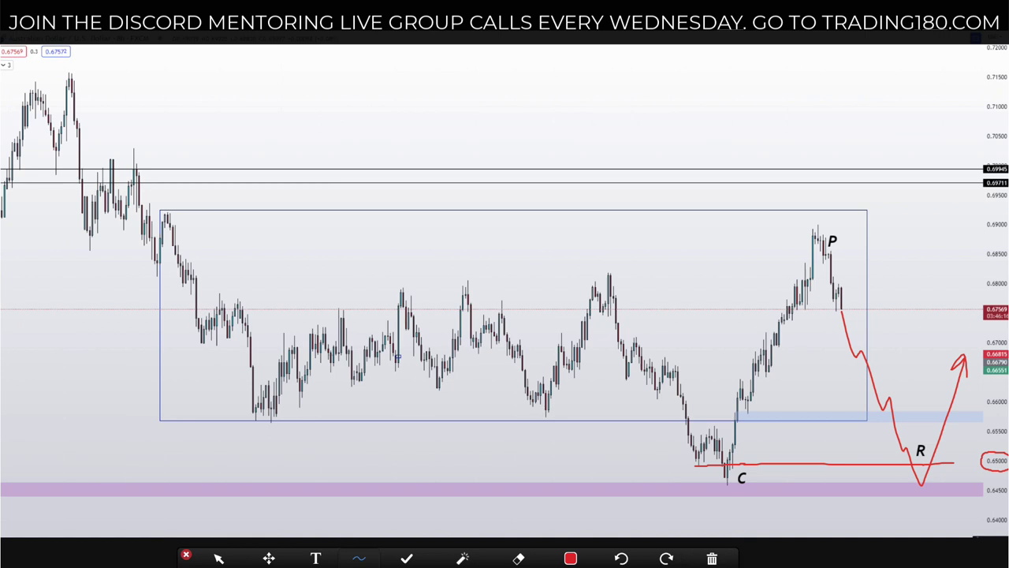
click(712, 558)
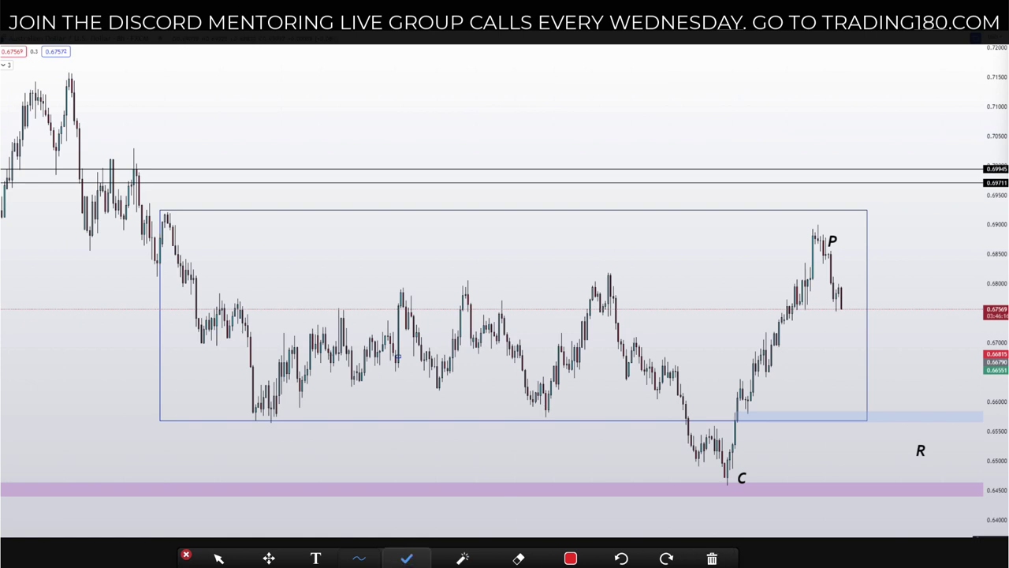
Step: Return to Discord, close the chart preview and check the 14-cpr-feedback channel for other submitted charts
click(171, 408)
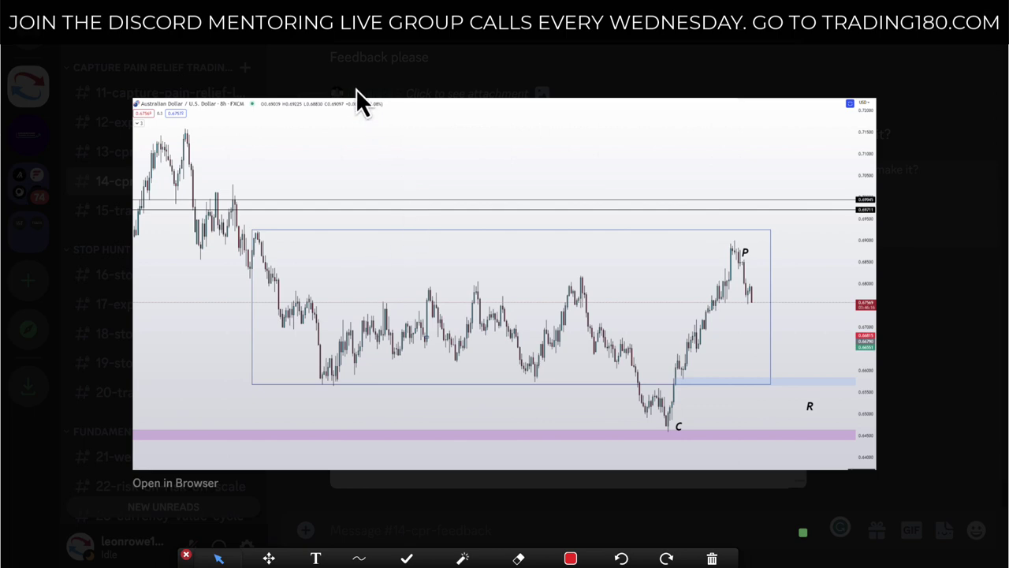
click(356, 88)
scroll(430, 268, up, 5)
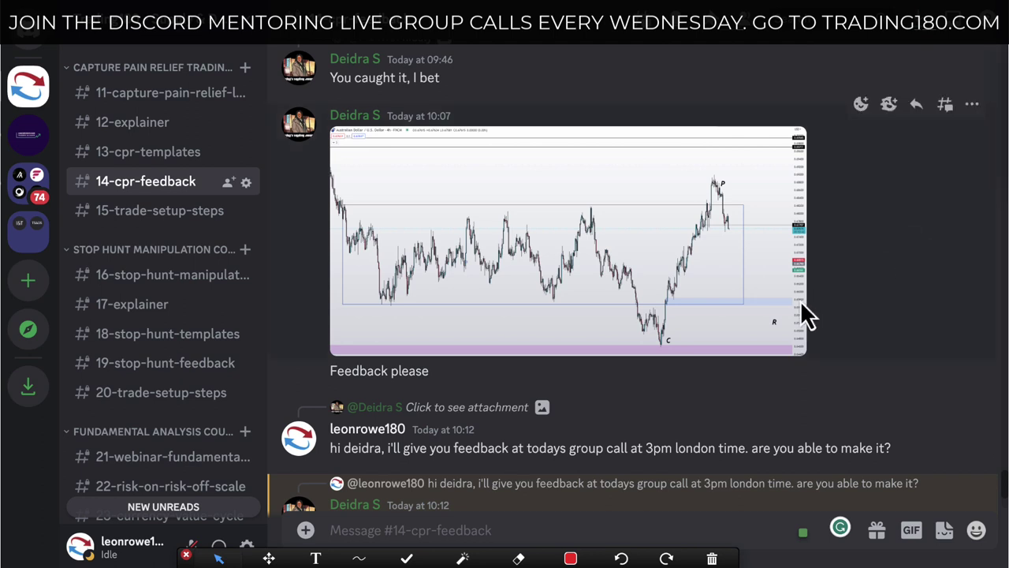
scroll(800, 300, up, 5)
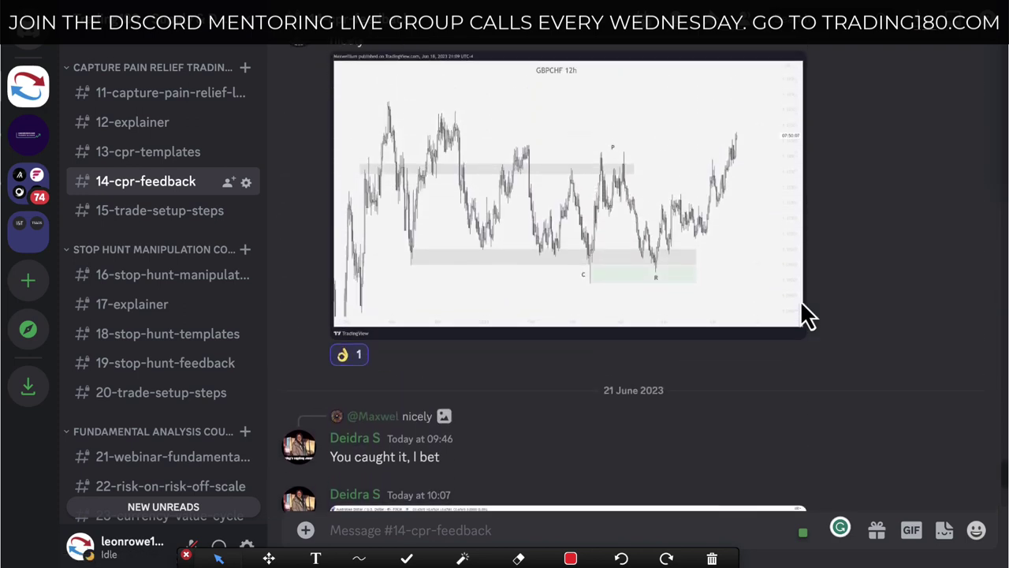
scroll(801, 307, down, 5)
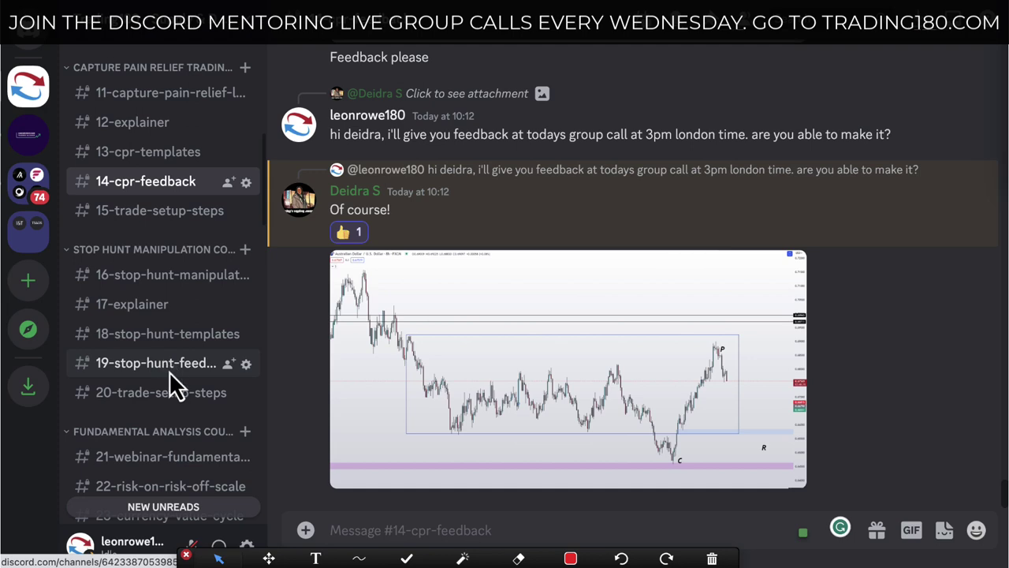
Step: Open the discussion-room channel, find the posted intraday stop hunt chart of GBP/USD and open its image in the browser
scroll(169, 372, down, 10)
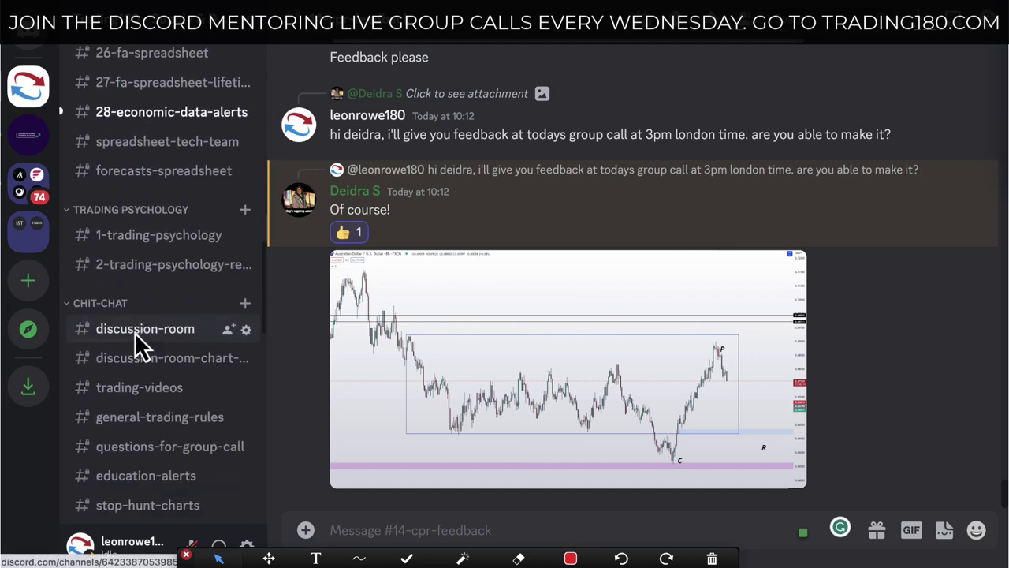
click(134, 332)
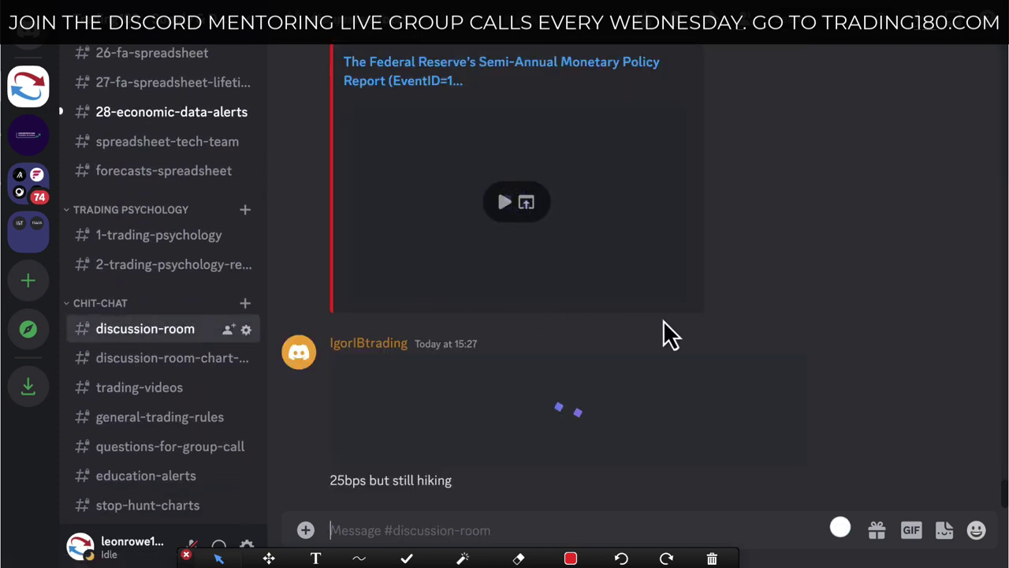
scroll(669, 335, up, 1)
scroll(668, 335, up, 3)
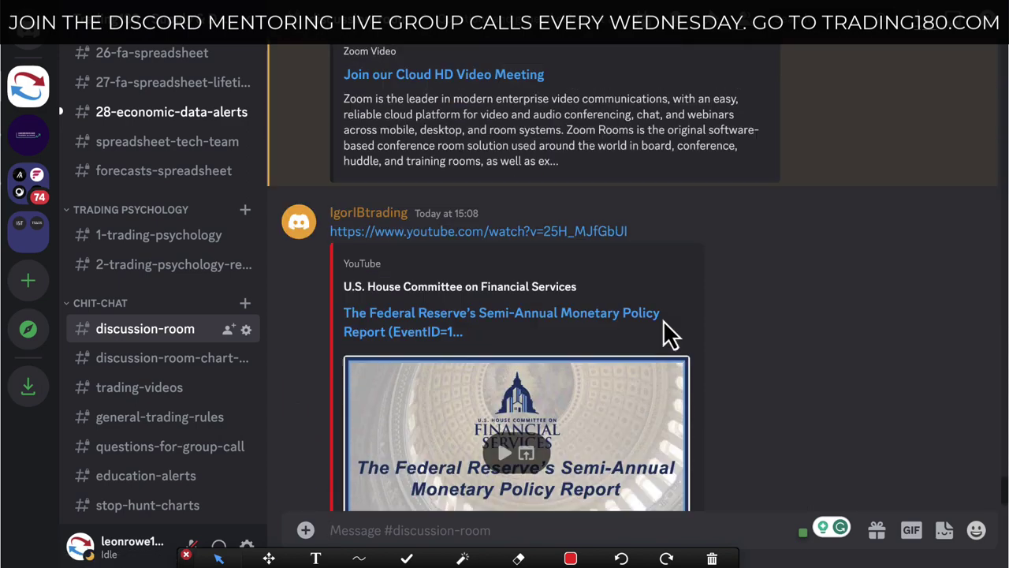
scroll(663, 320, up, 10)
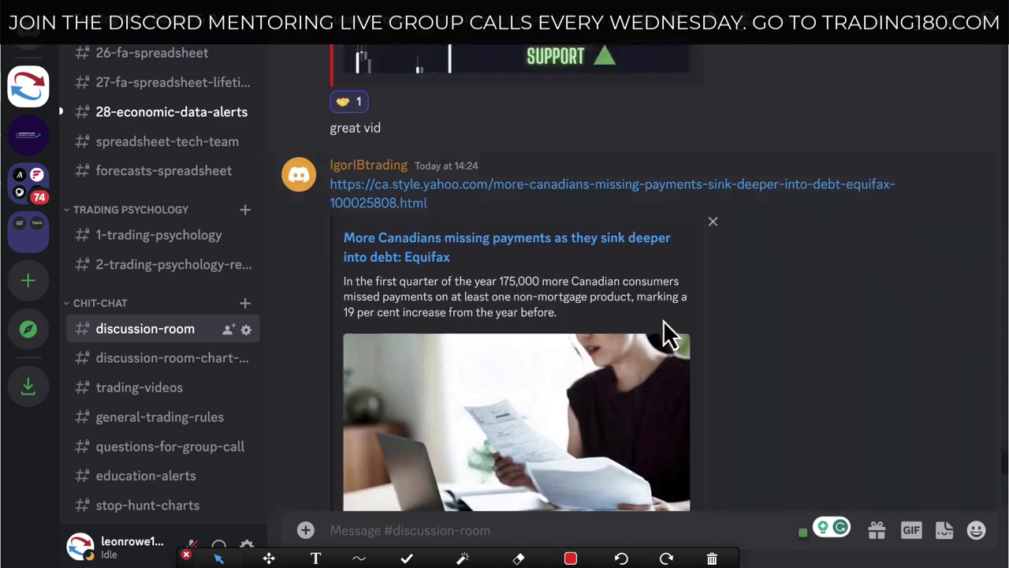
scroll(663, 320, up, 15)
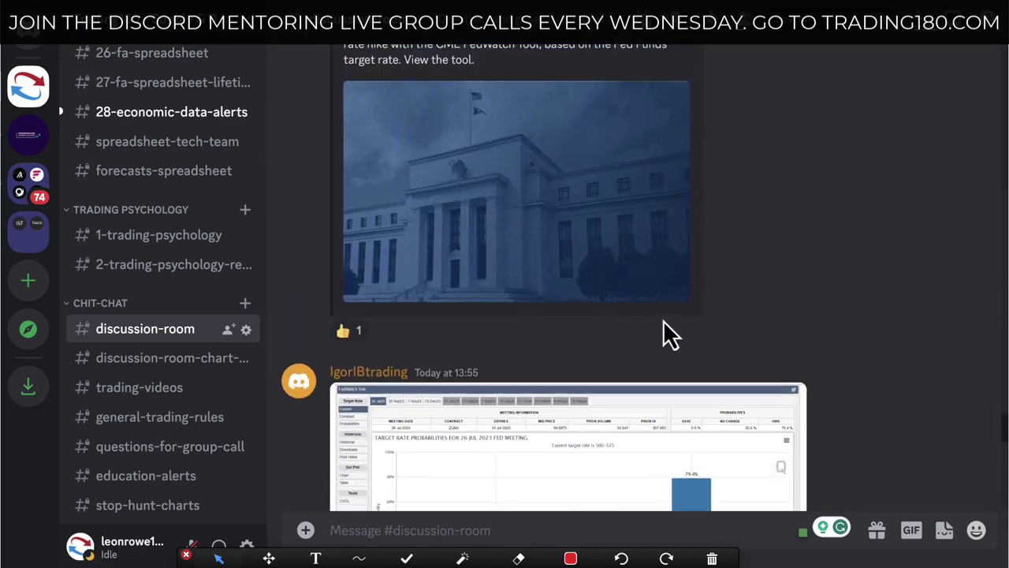
scroll(664, 323, up, 15)
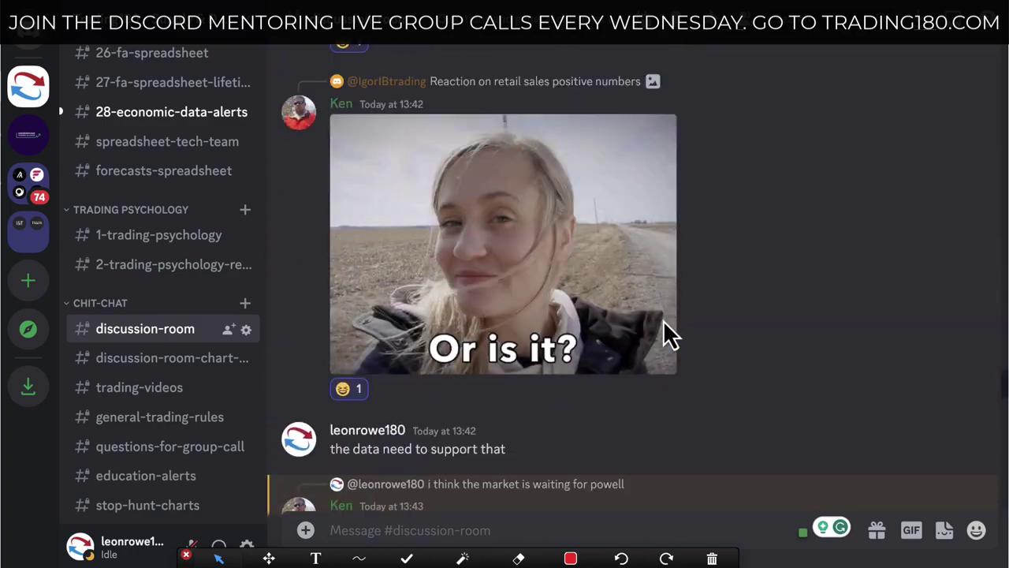
scroll(664, 335, up, 15)
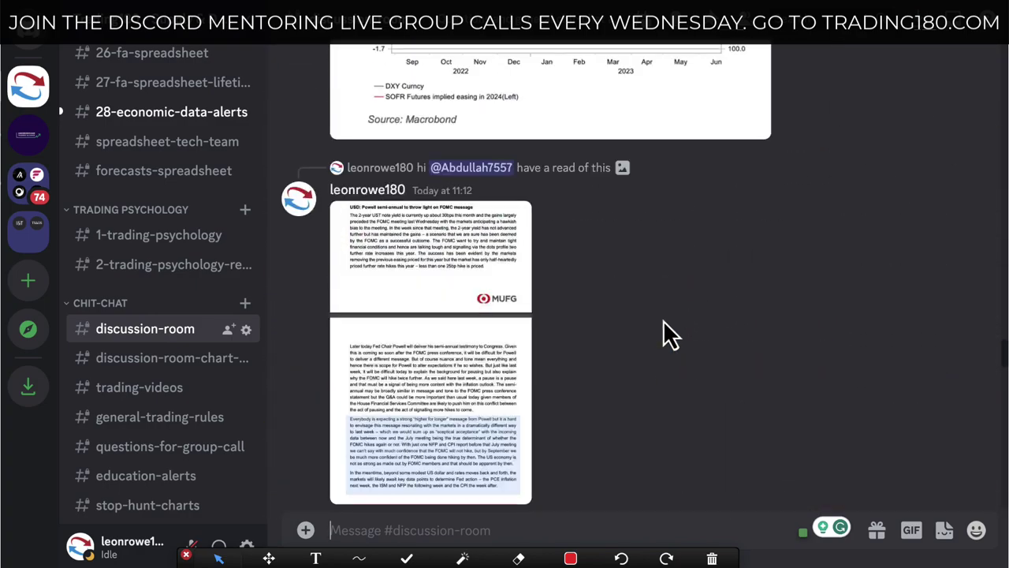
scroll(663, 334, up, 15)
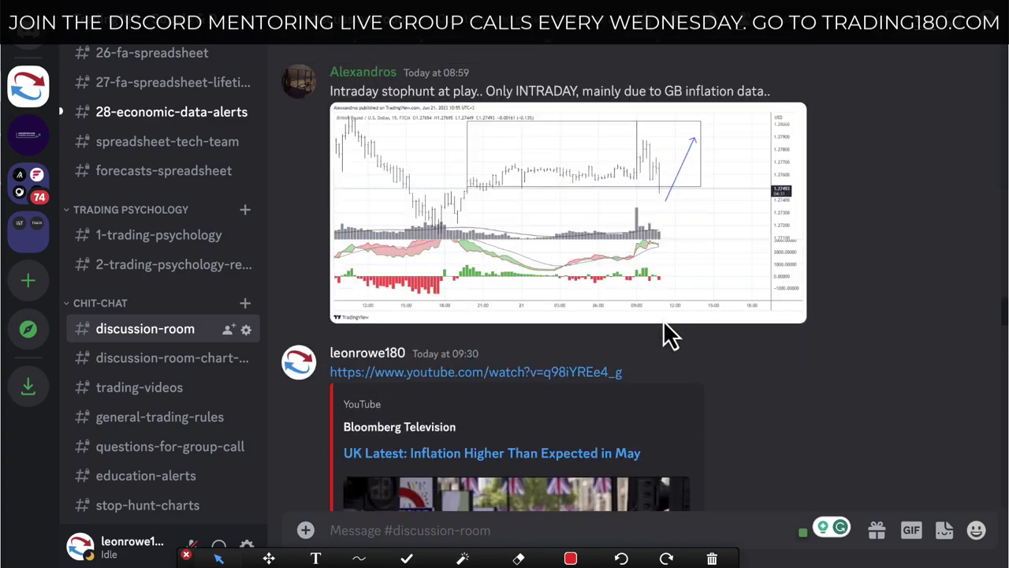
scroll(663, 323, up, 5)
scroll(663, 324, down, 6)
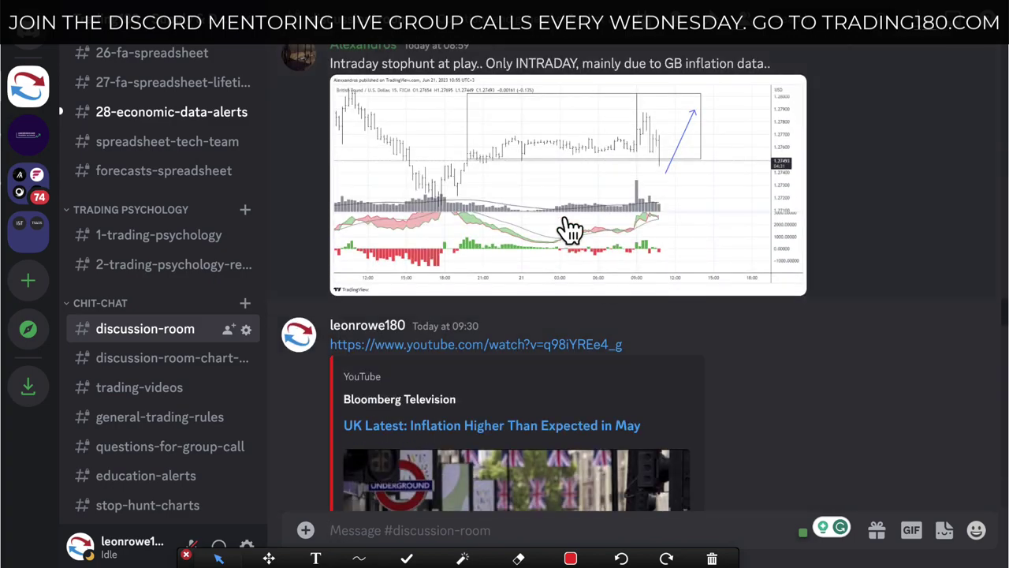
click(564, 221)
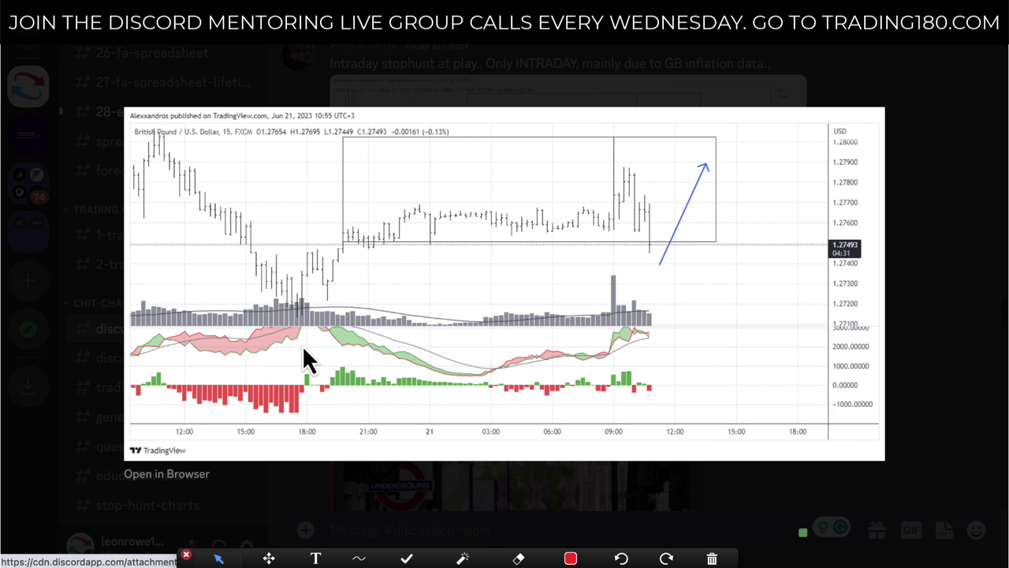
click(173, 476)
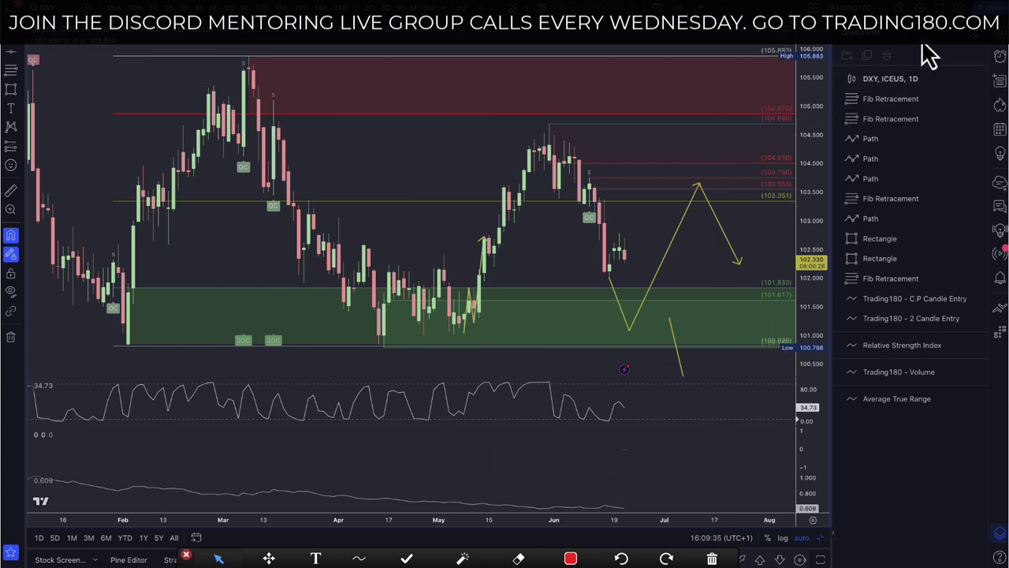
Step: Switch to TradingView, show the watchlist in place of the object tree and load the GBPUSD chart
click(999, 55)
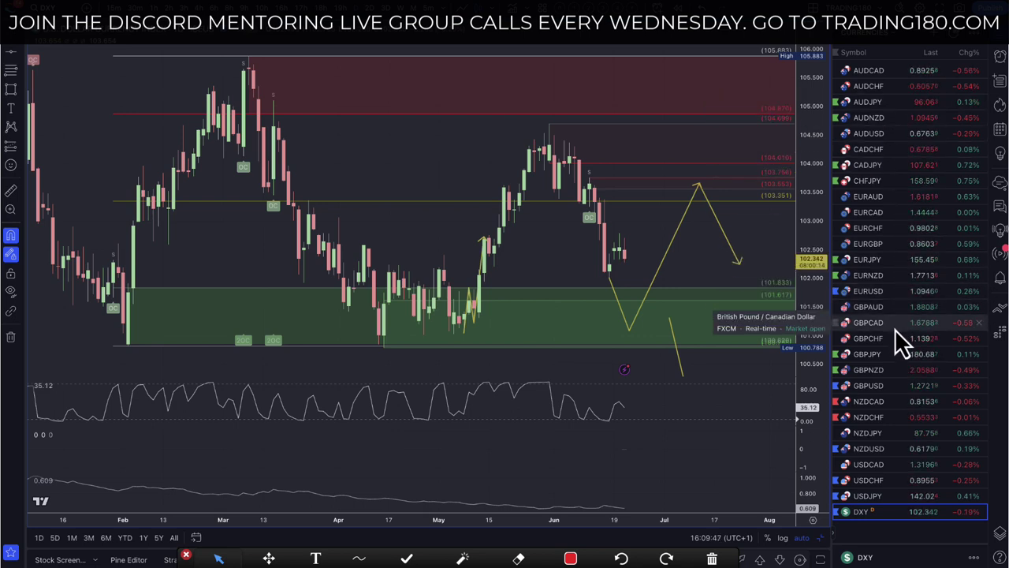
click(896, 385)
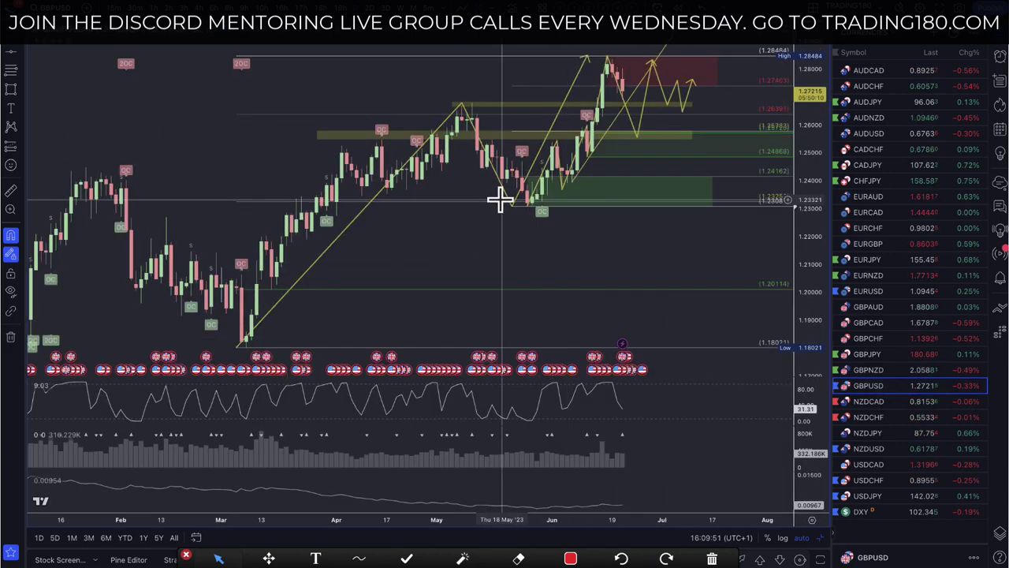
Step: Switch the GBPUSD chart to the 60-minute timeframe and examine the June rally and pullback
scroll(473, 169, up, 3)
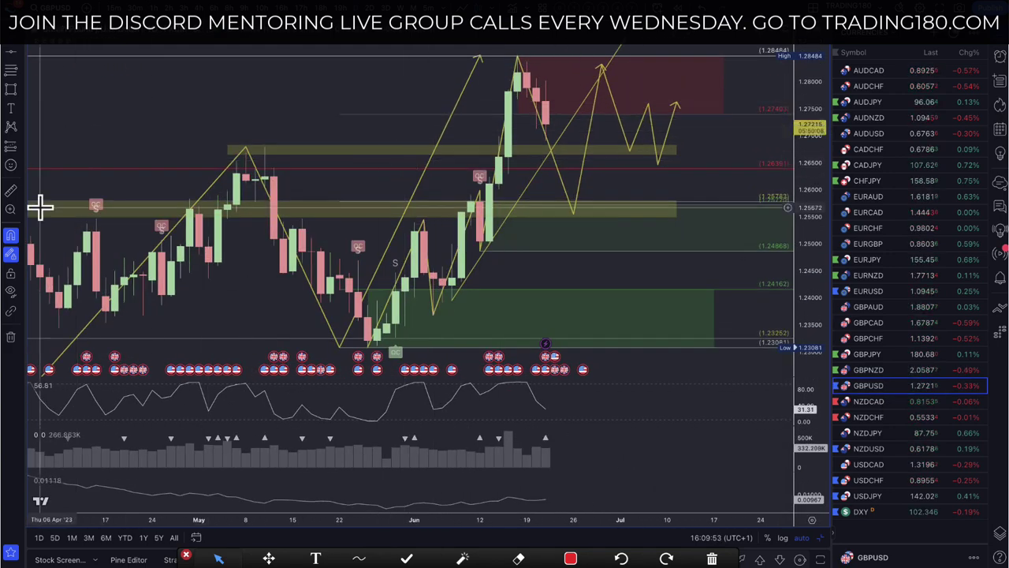
text(60)
key(Return)
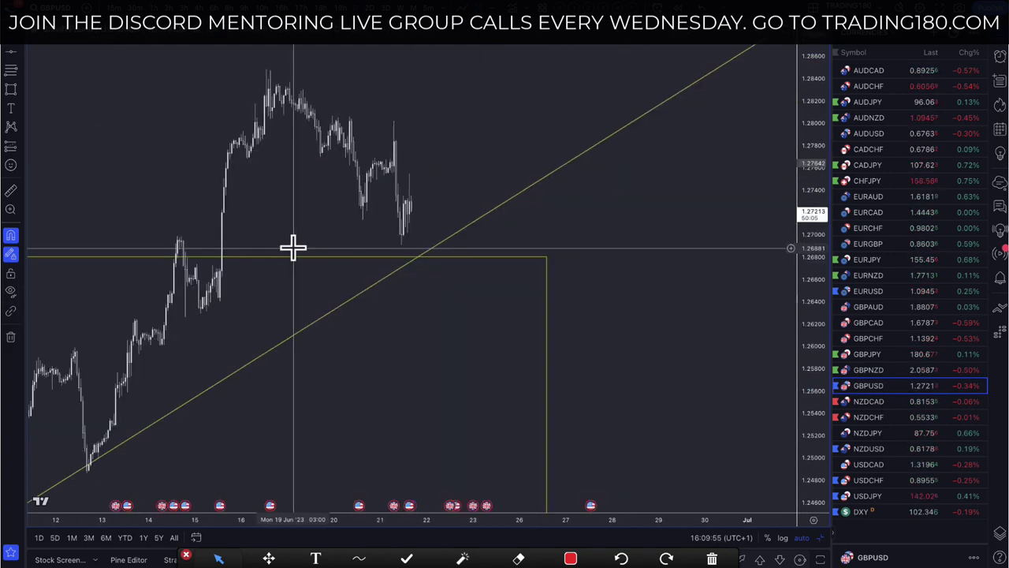
scroll(341, 171, down, 5)
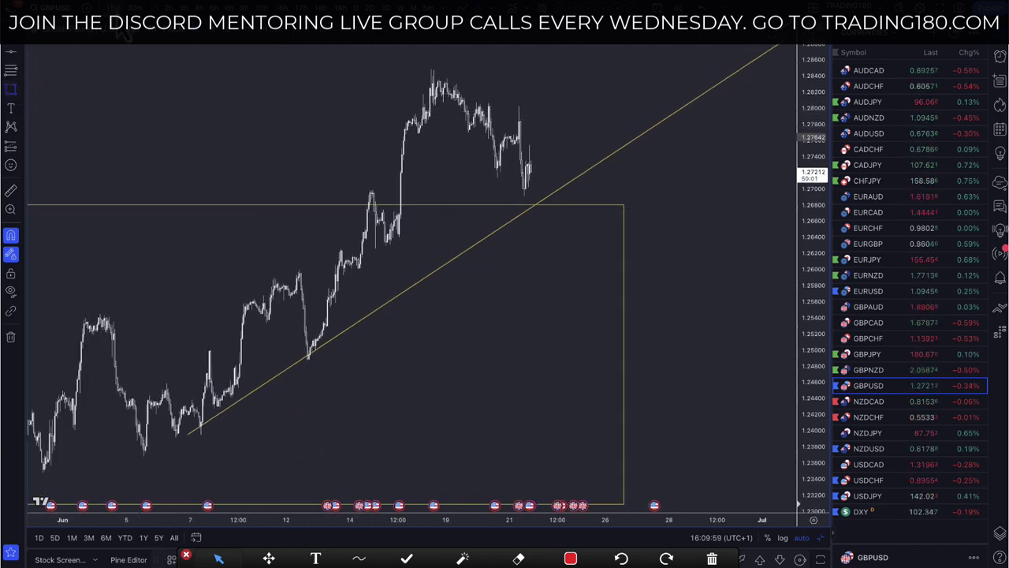
Step: Switch GBPUSD to the 15-minute timeframe and draw a rectangle over the mid-June highs, from about 1.2768 up to about 1.2849
scroll(363, 109, up, 5)
scroll(362, 107, left, 5)
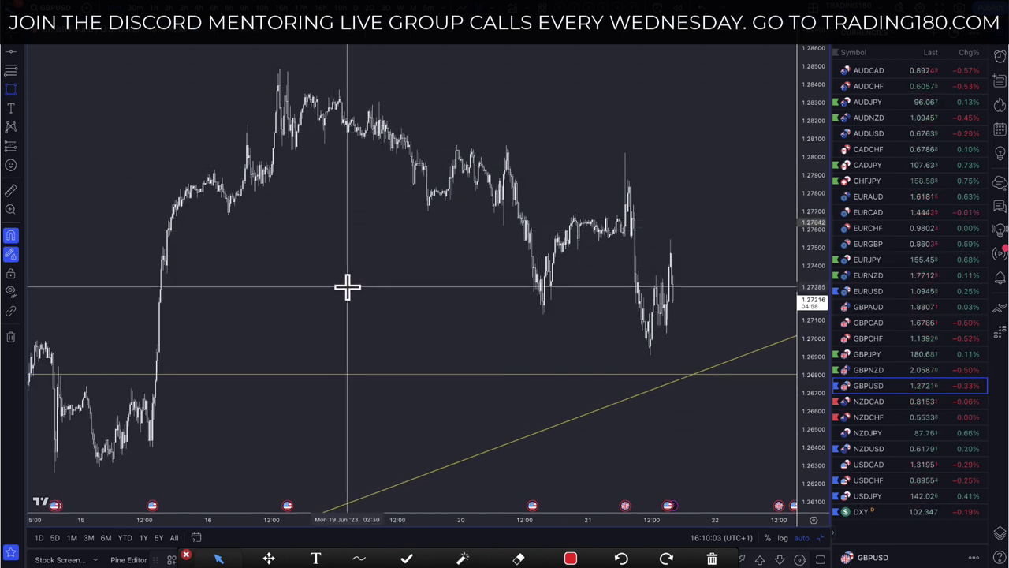
scroll(320, 266, down, 3)
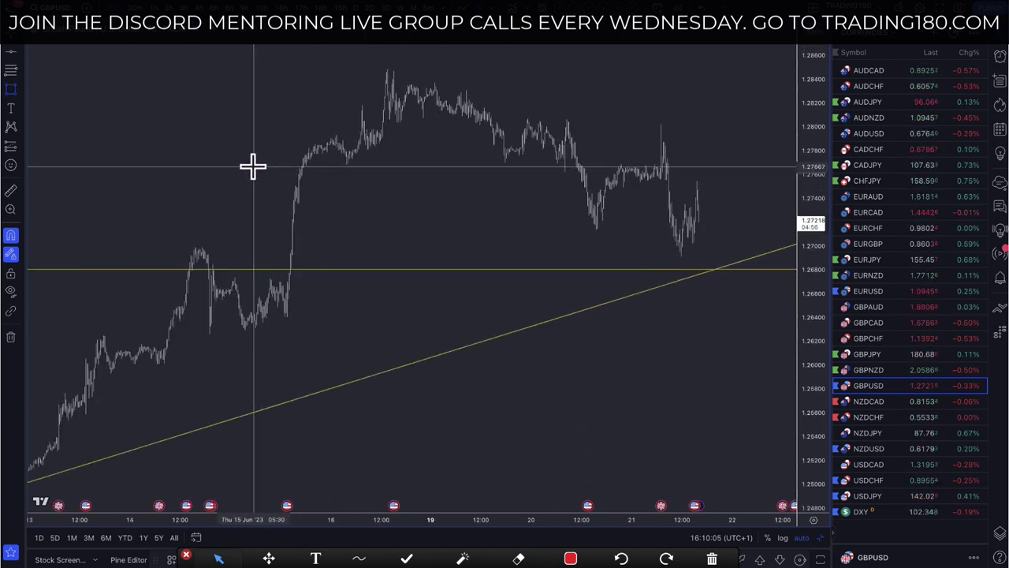
mouse_move(253, 165)
mouse_down()
mouse_move(559, 102)
mouse_move(639, 54)
mouse_move(623, 62)
mouse_up()
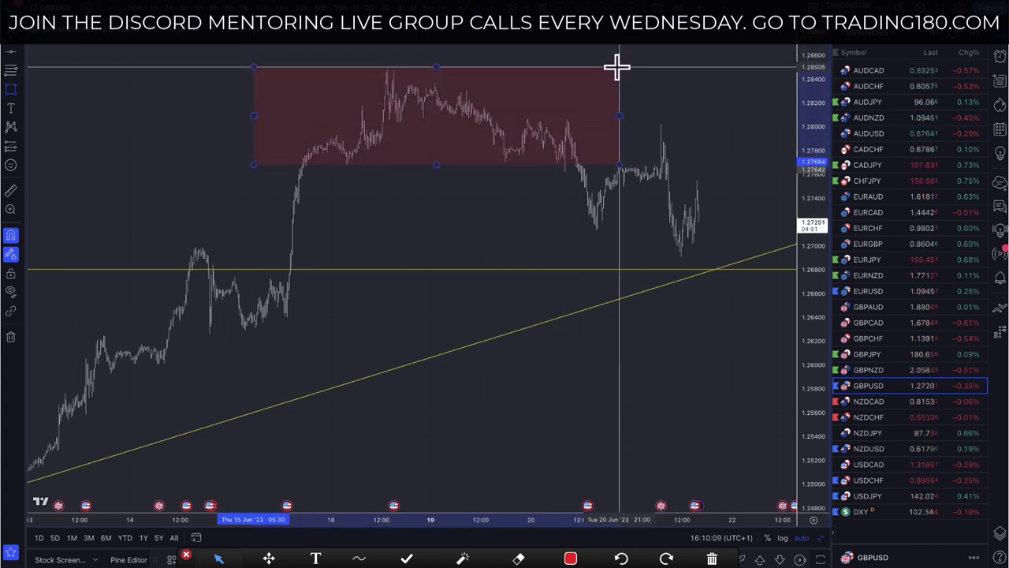
Step: Stretch the red rectangle's lower edge down to about 1.2735 and its end out to about 22 Jun 06:45
scroll(617, 68, up, 1)
scroll(617, 68, up, 1)
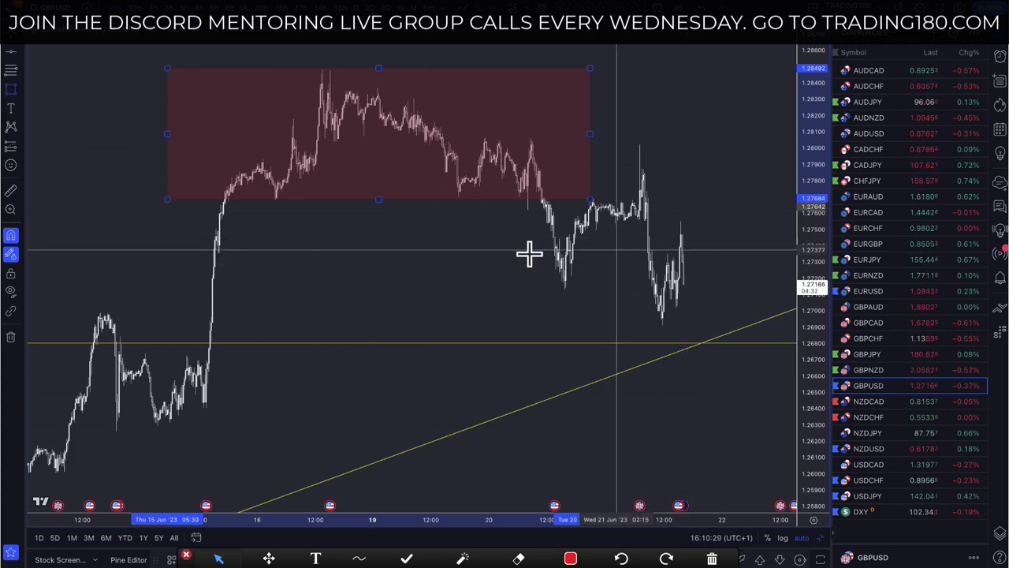
scroll(530, 254, down, 3)
scroll(529, 253, up, 5)
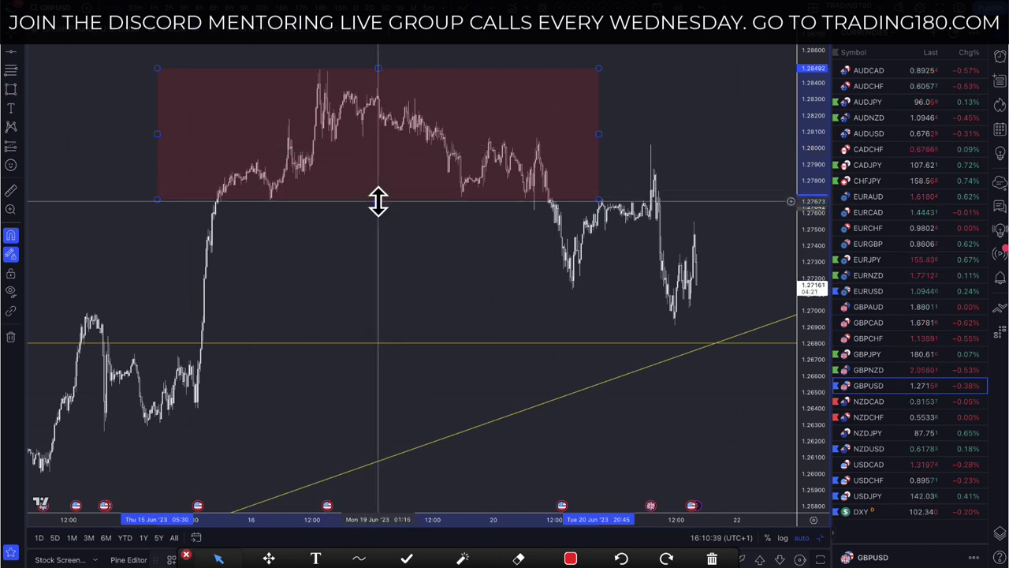
drag(378, 200, 383, 253)
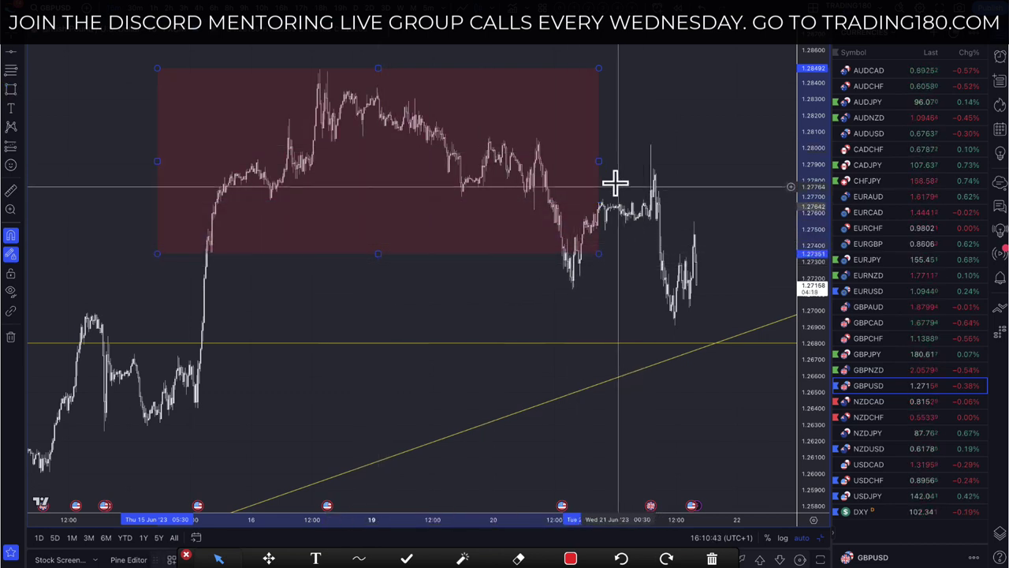
drag(599, 163, 771, 169)
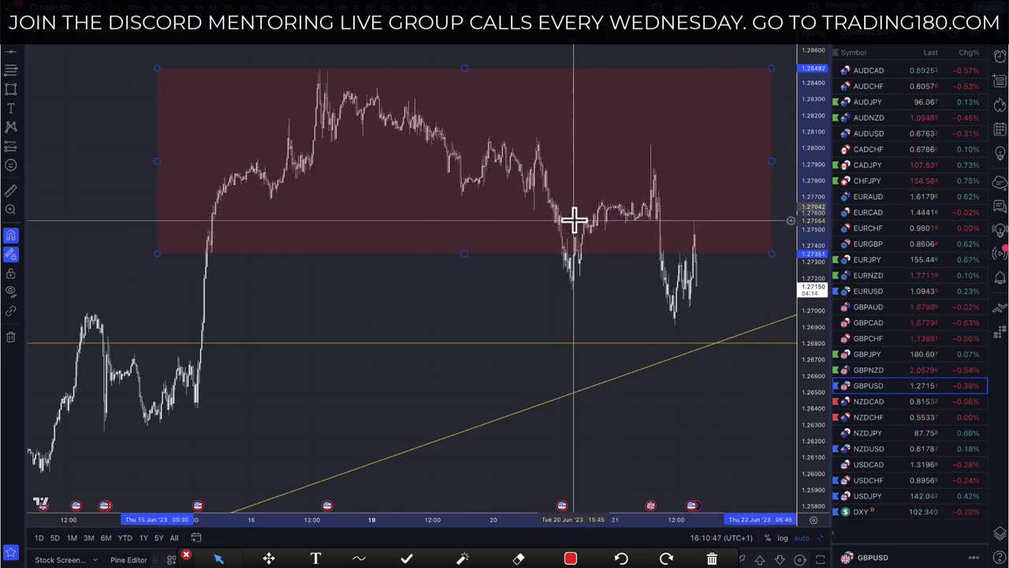
Step: Put away the screen annotation tools and apply the EQUAL HIGHS/LOWS drawing template to the red rectangle
right_click(504, 255)
click(507, 265)
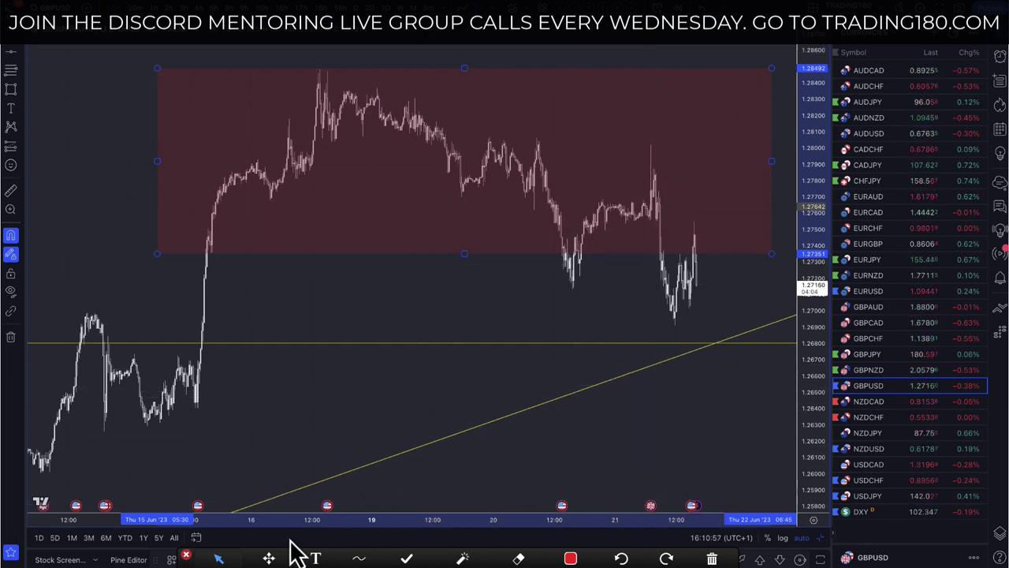
click(220, 558)
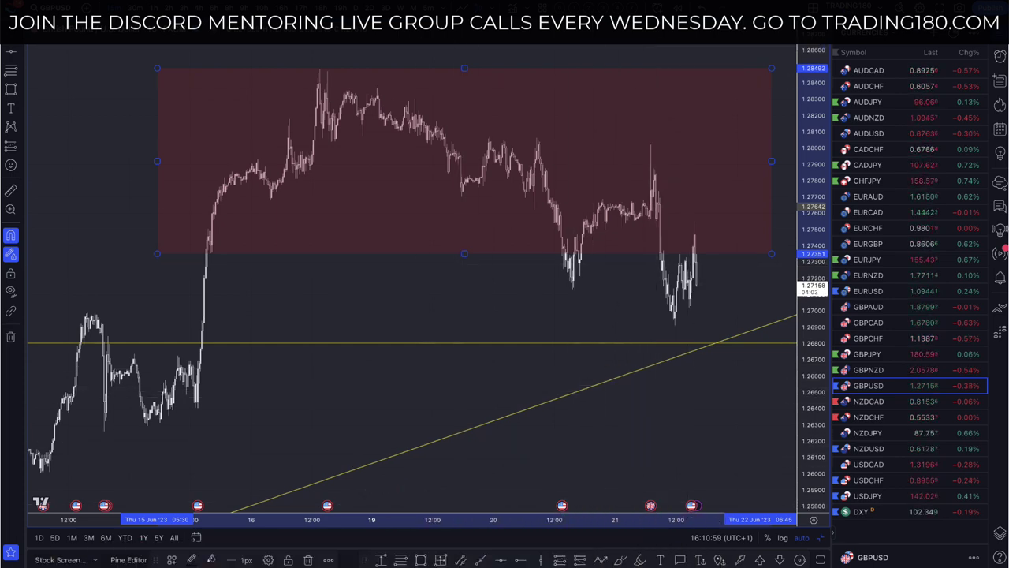
click(420, 560)
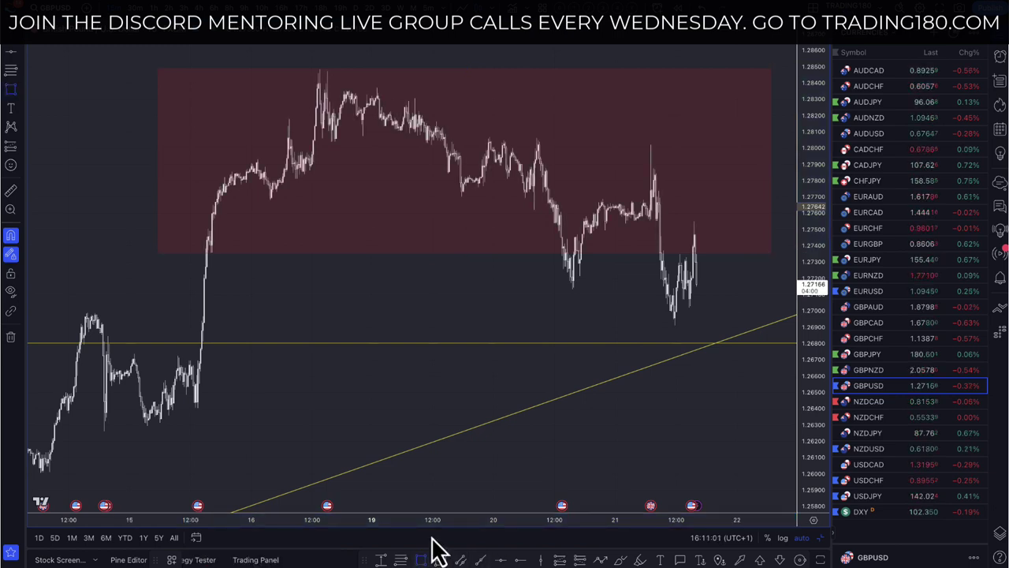
click(465, 254)
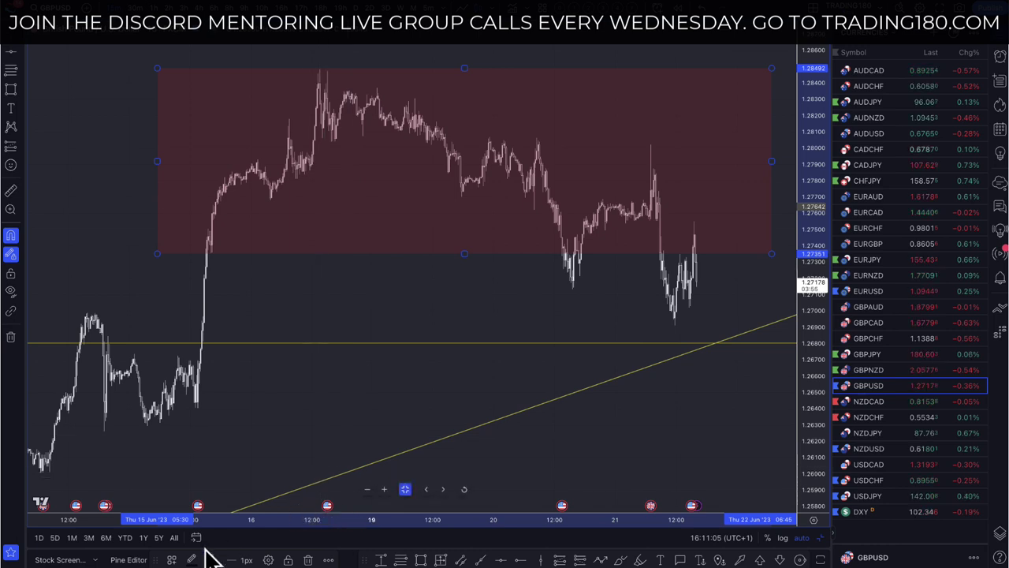
click(171, 559)
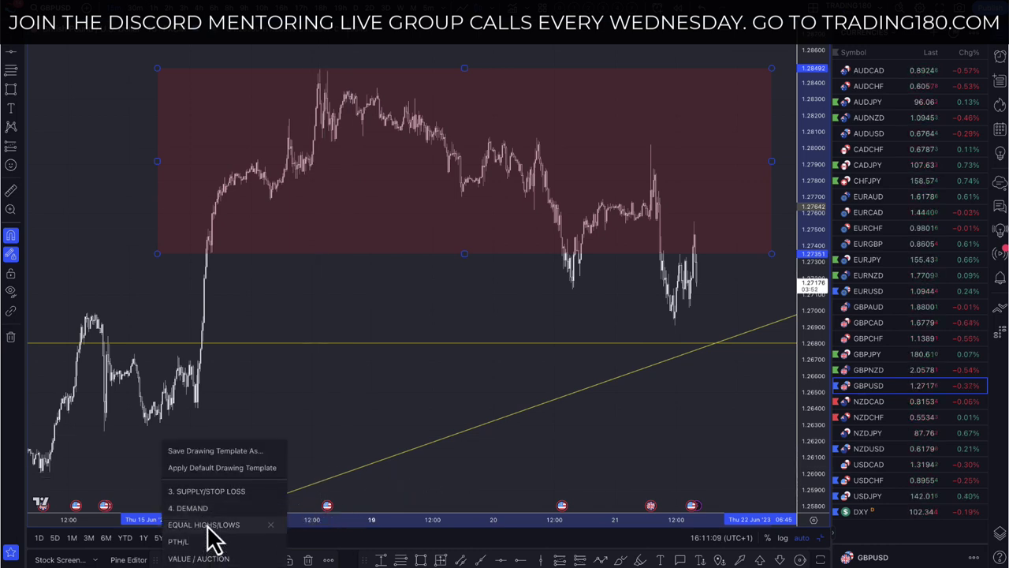
click(212, 524)
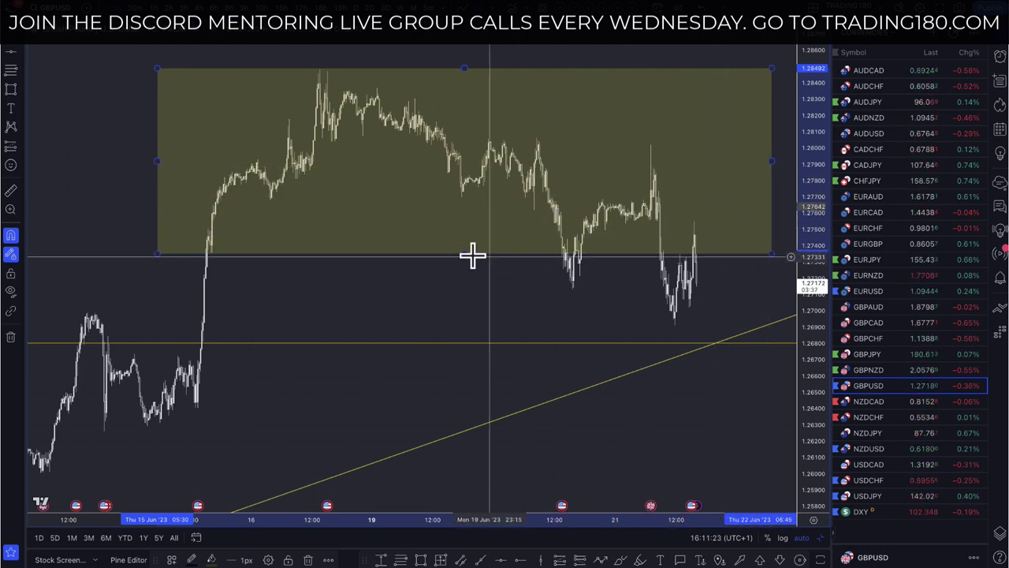
Step: Raise the yellow rectangle's lower edge to the consolidation lows at about 1.2769
mouse_move(464, 254)
mouse_down()
mouse_move(462, 212)
mouse_move(484, 212)
mouse_up()
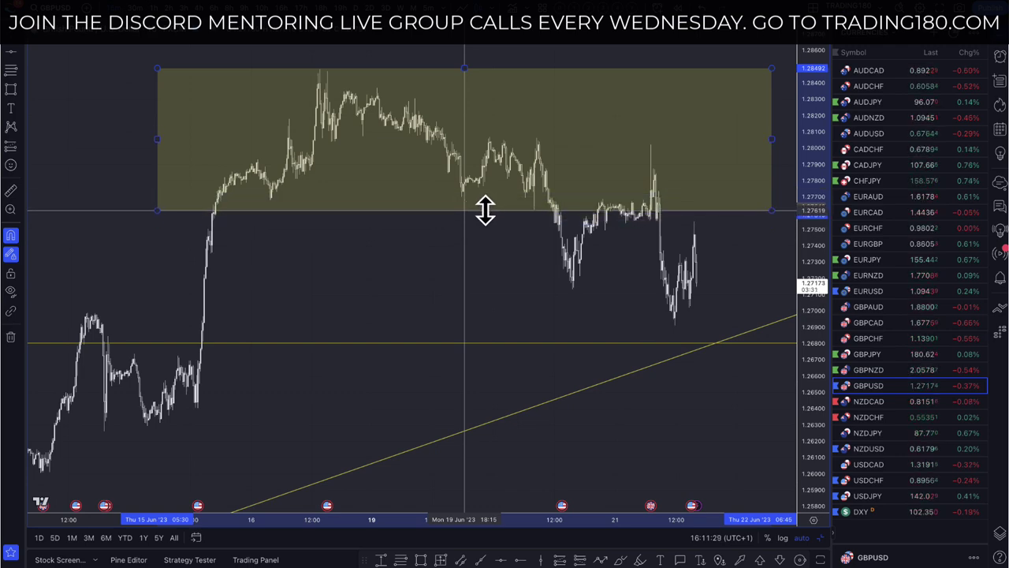
scroll(509, 212, up, 5)
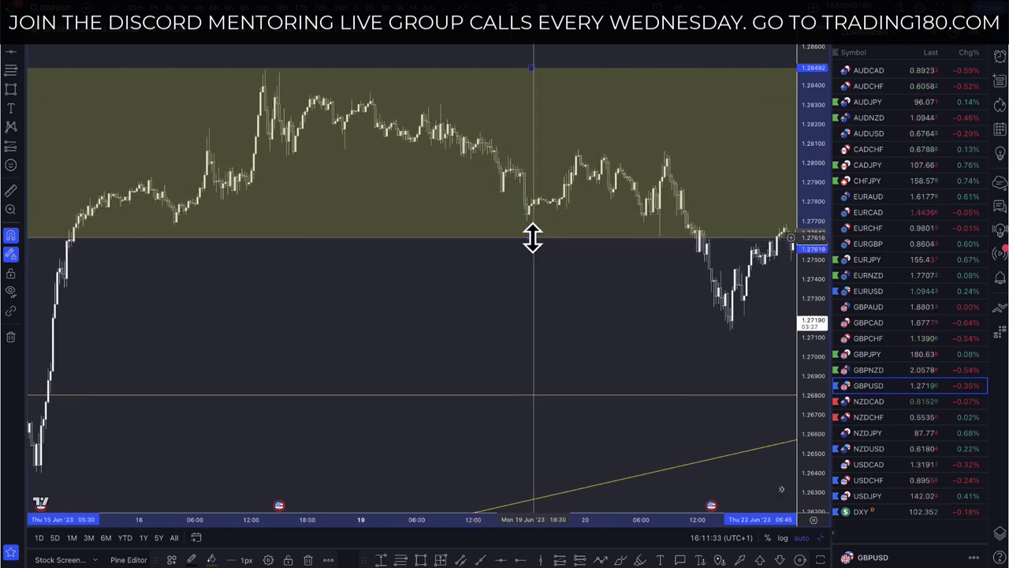
drag(532, 238, 431, 223)
scroll(552, 236, up, 3)
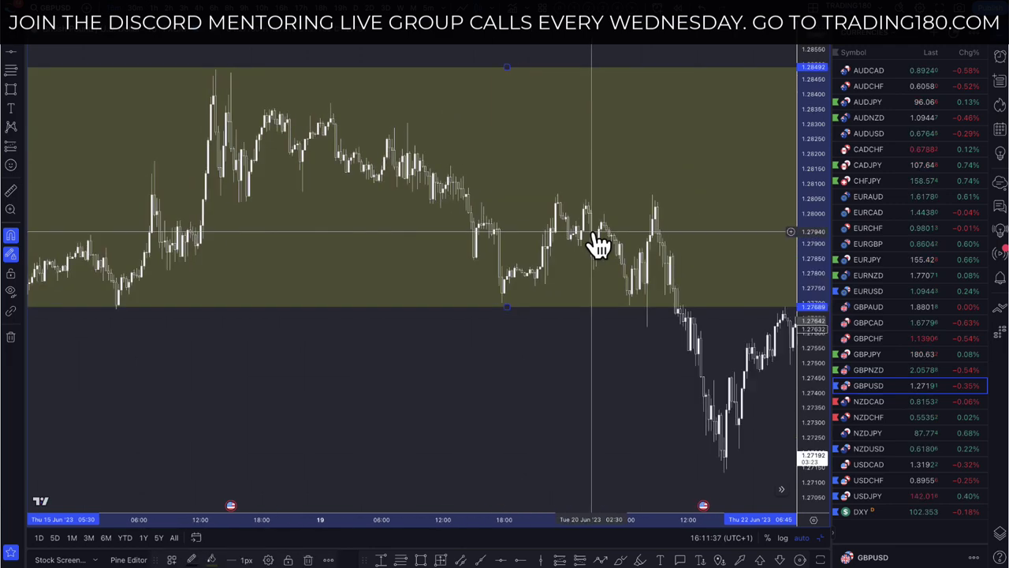
scroll(552, 298, down, 2)
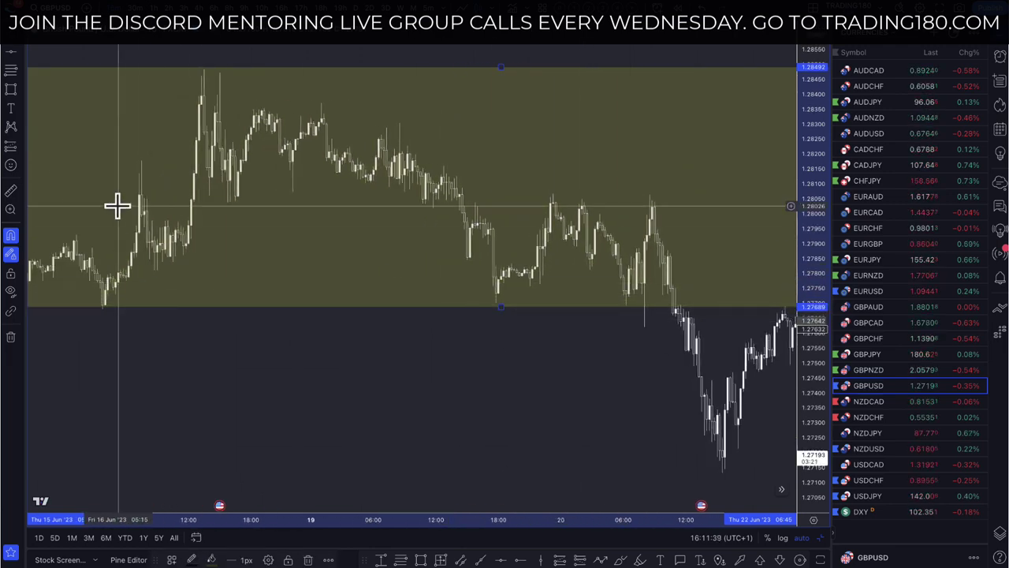
scroll(292, 201, down, 2)
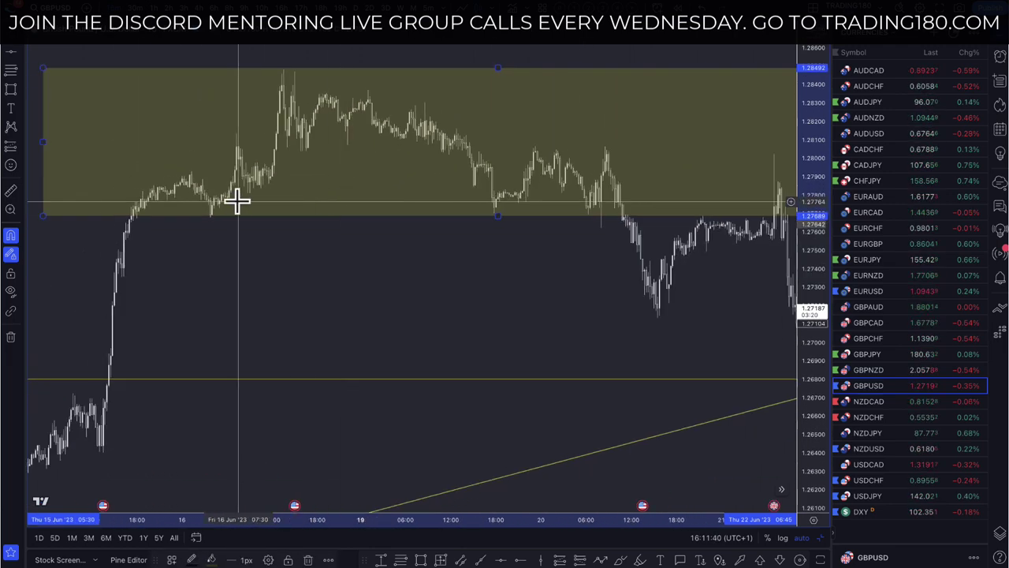
Step: With the brush, dot the swing lows along the rectangle's lower edge and circle the 20 June wick just beneath it
click(19, 92)
click(52, 93)
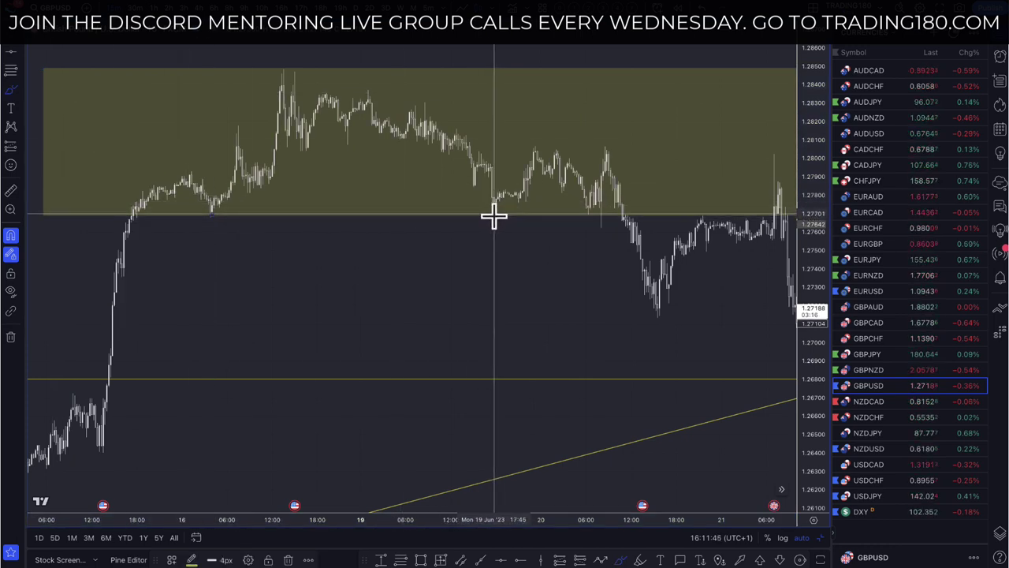
click(604, 223)
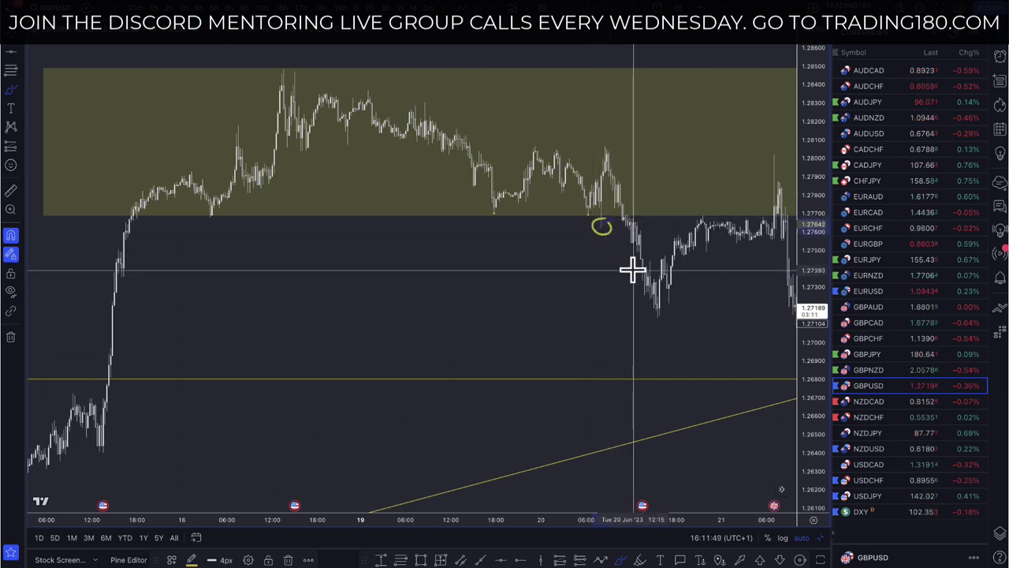
Step: Lower the yellow rectangle's bottom edge to about 1.2737, below the circled wick
scroll(636, 270, down, 1)
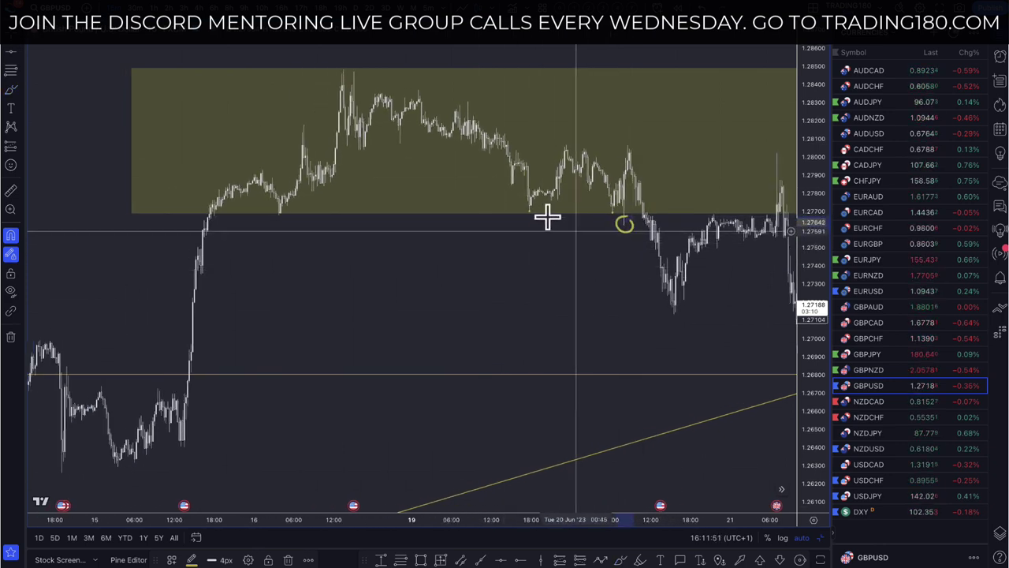
click(534, 214)
drag(533, 214, 518, 272)
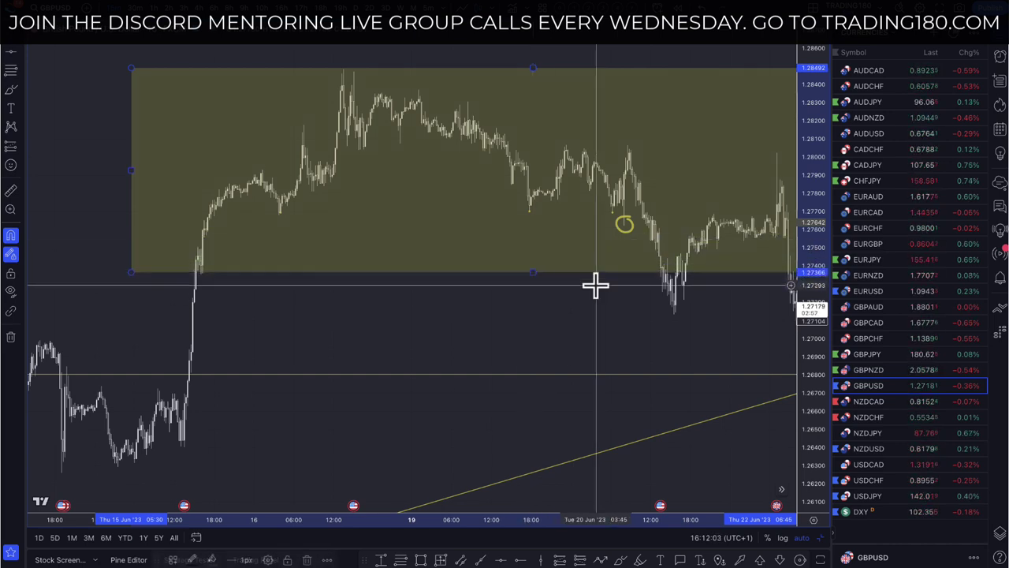
Step: Show the moving averages on the GBPUSD chart and delete the rising yellow trendline
scroll(595, 284, down, 5)
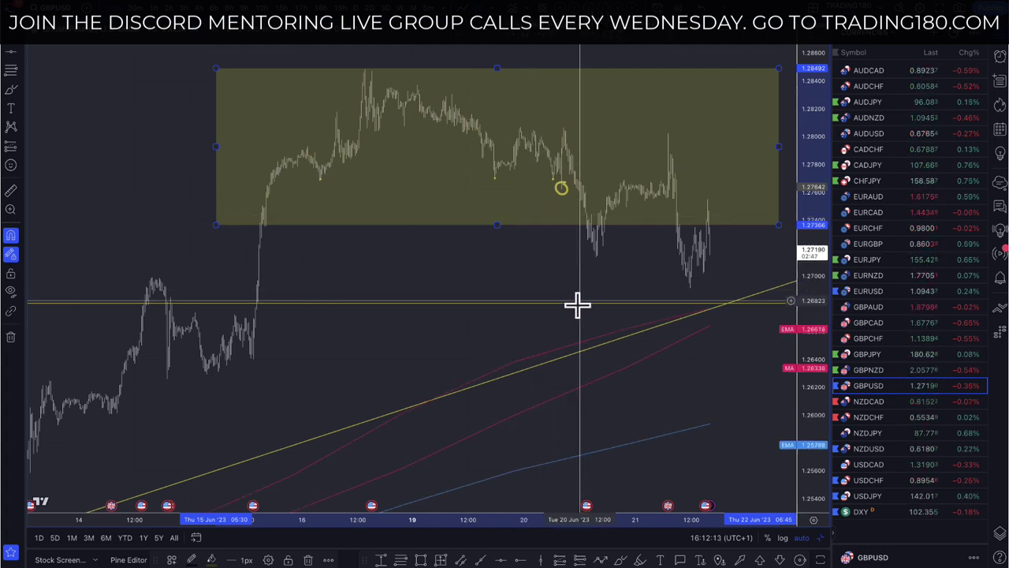
scroll(608, 313, down, 5)
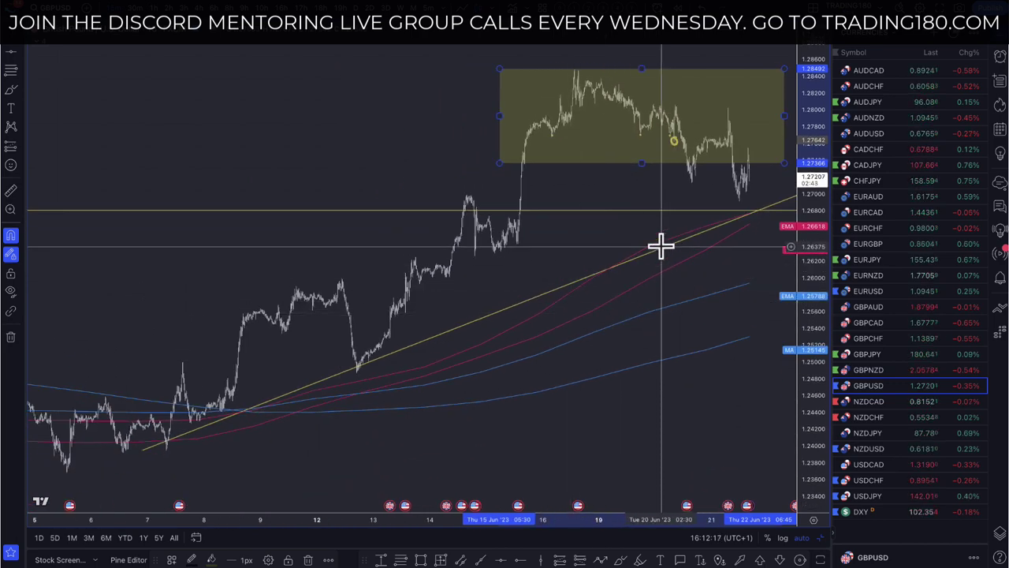
scroll(676, 221, up, 3)
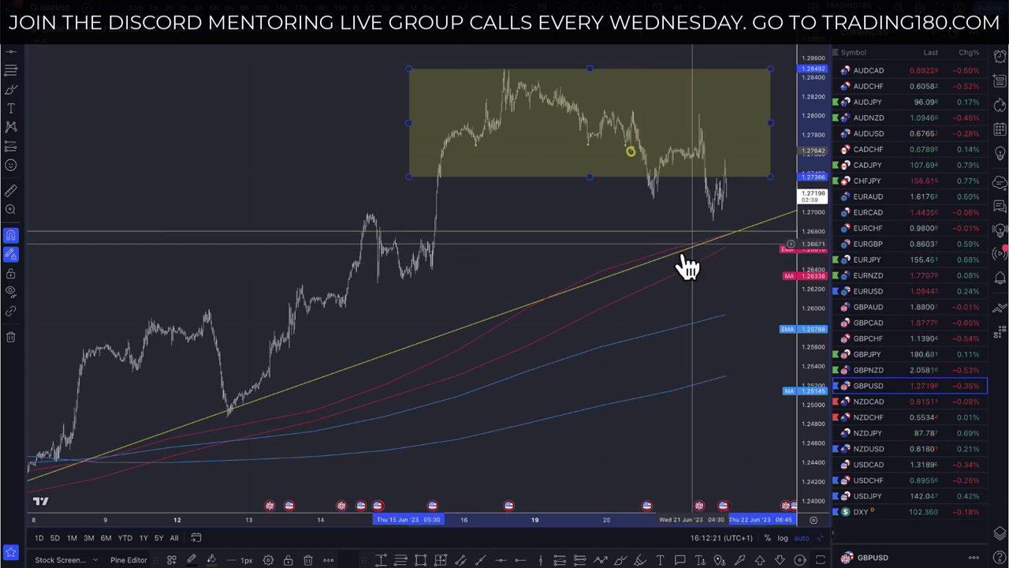
click(418, 347)
key(Delete)
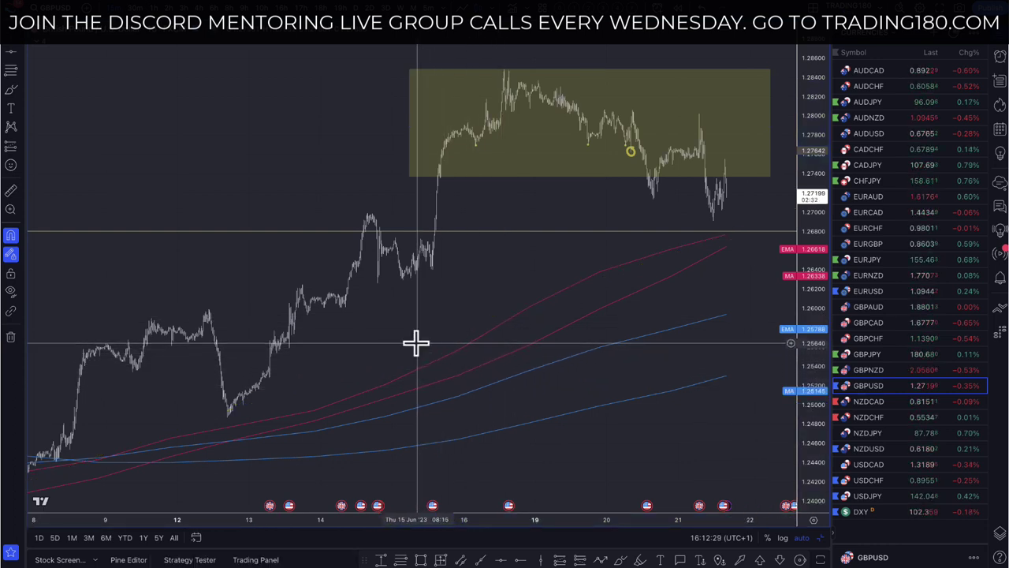
scroll(625, 277, down, 1)
scroll(625, 277, down, 1)
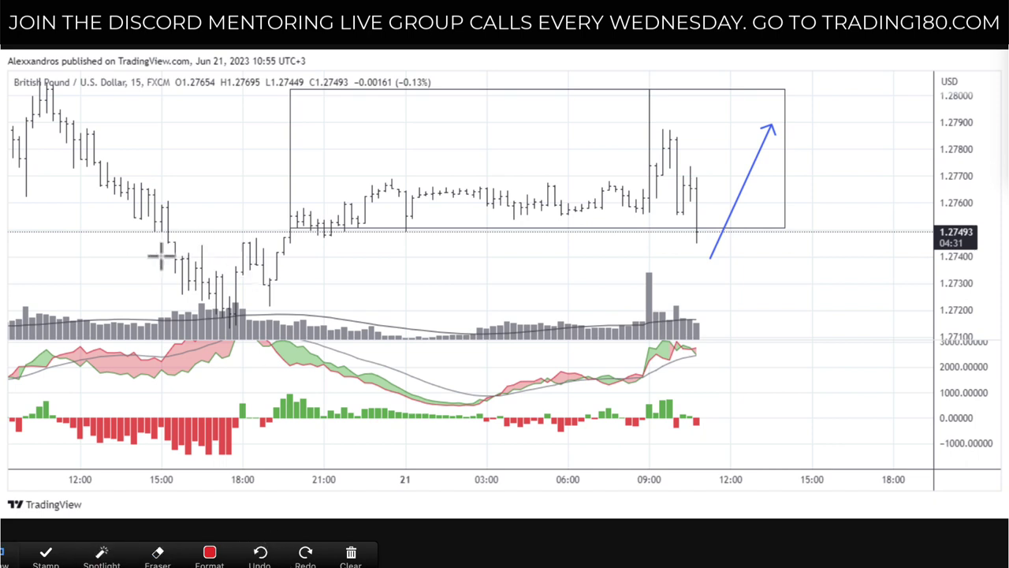
Step: Return to the submitted GBP/USD image, box the range above about 1.2745 in red, mark the touches along its lower edge, and clear the annotations
mouse_move(155, 240)
mouse_down()
mouse_move(402, 198)
mouse_move(633, 139)
mouse_move(750, 89)
mouse_move(798, 89)
mouse_up()
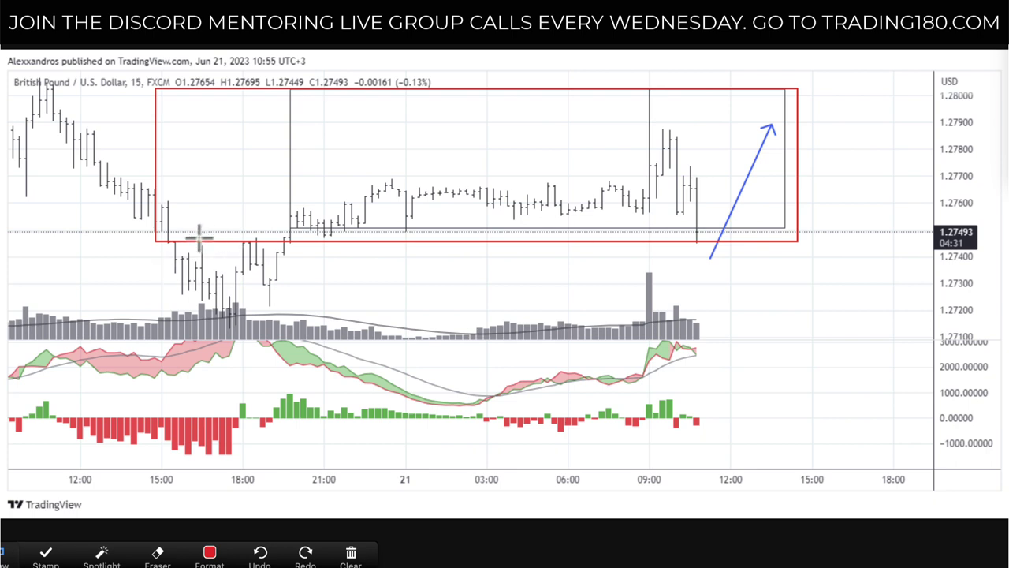
drag(199, 240, 277, 247)
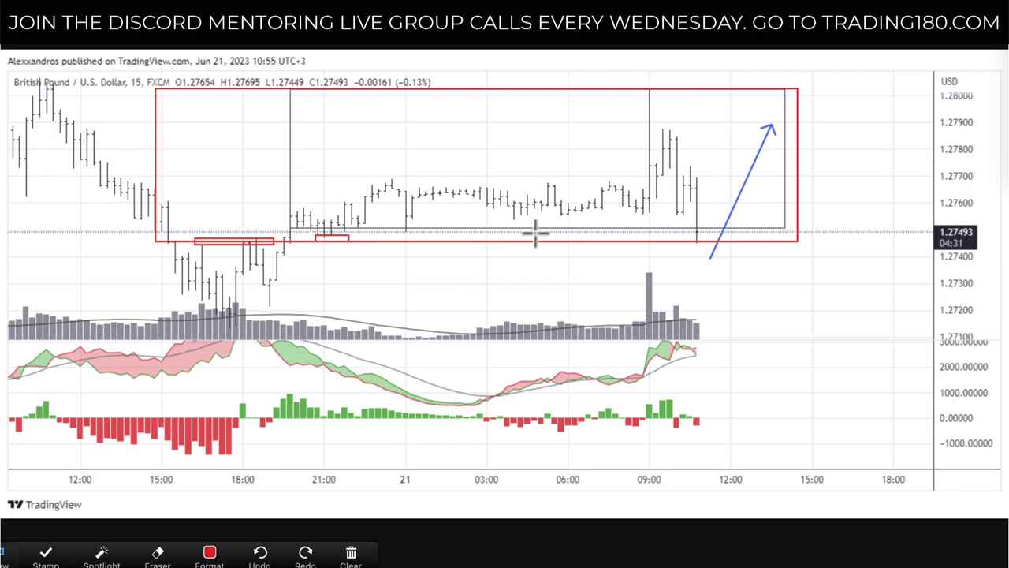
drag(690, 235, 716, 248)
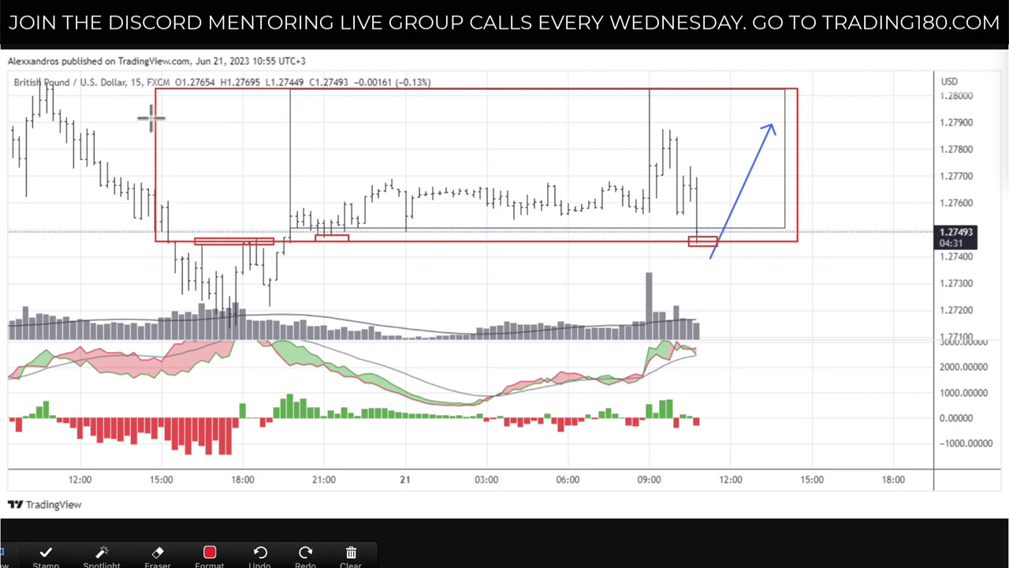
drag(157, 89, 798, 241)
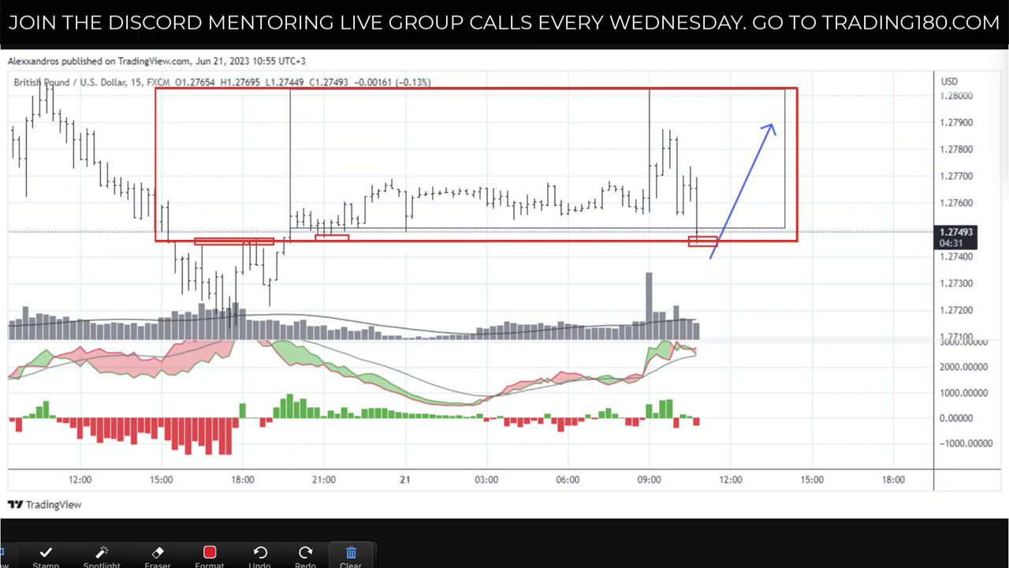
click(351, 554)
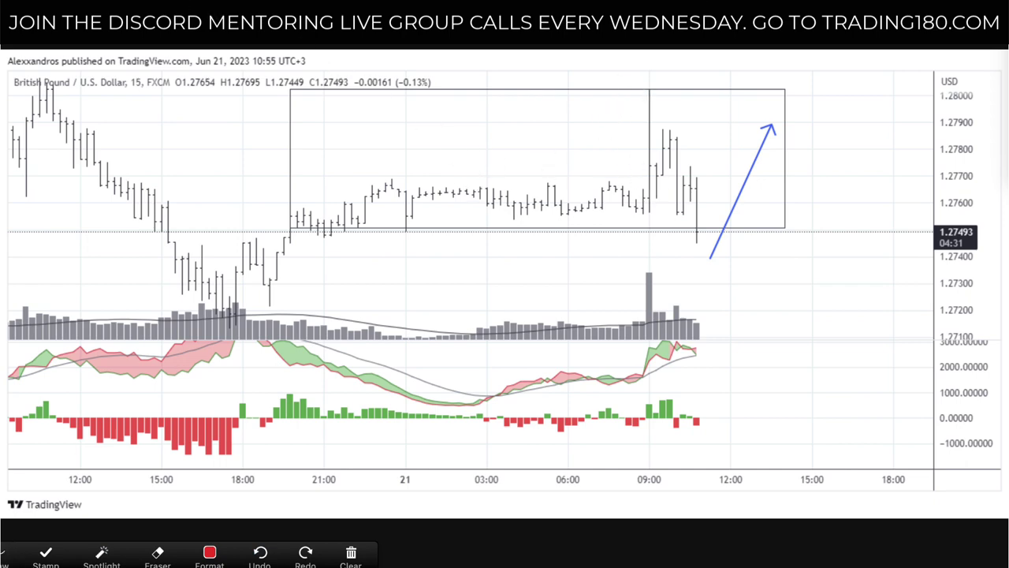
Step: Return to the GBPUSD chart, switch it to daily candles, and examine recent price around the yellow rectangles and moving averages
key(alt+Tab)
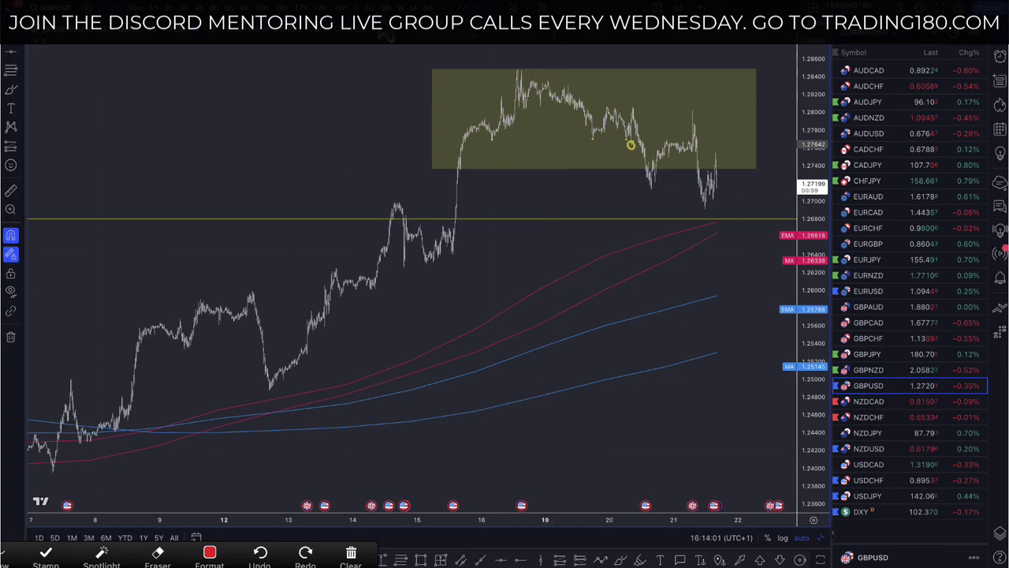
scroll(585, 133, up, 5)
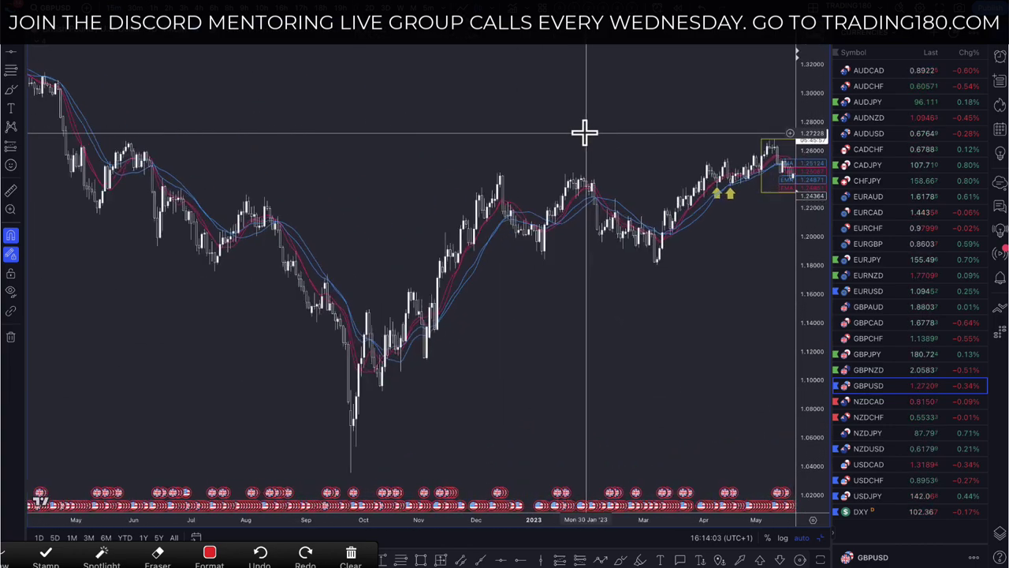
scroll(584, 132, up, 5)
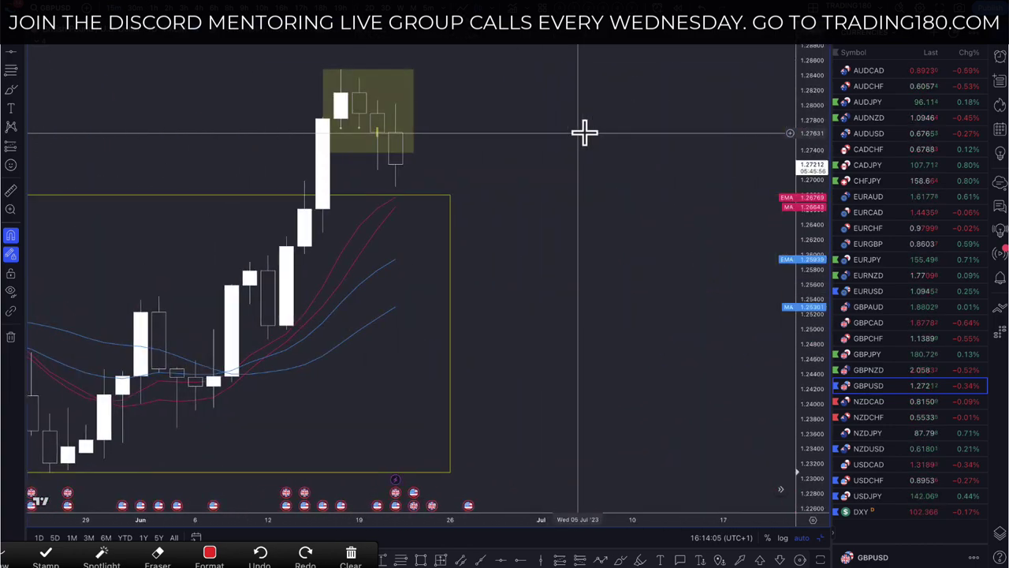
right_click(584, 134)
scroll(450, 213, up, 3)
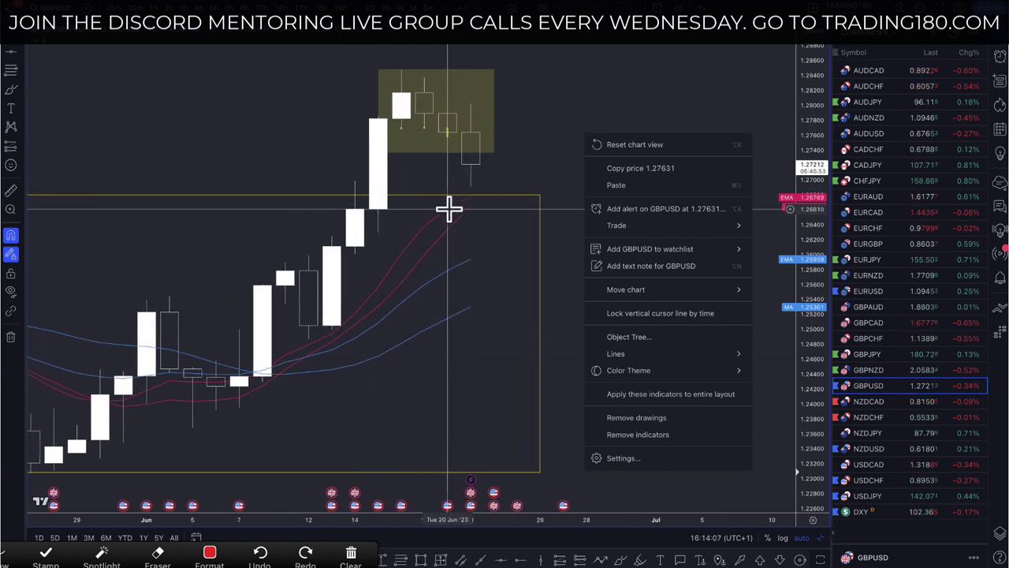
click(513, 166)
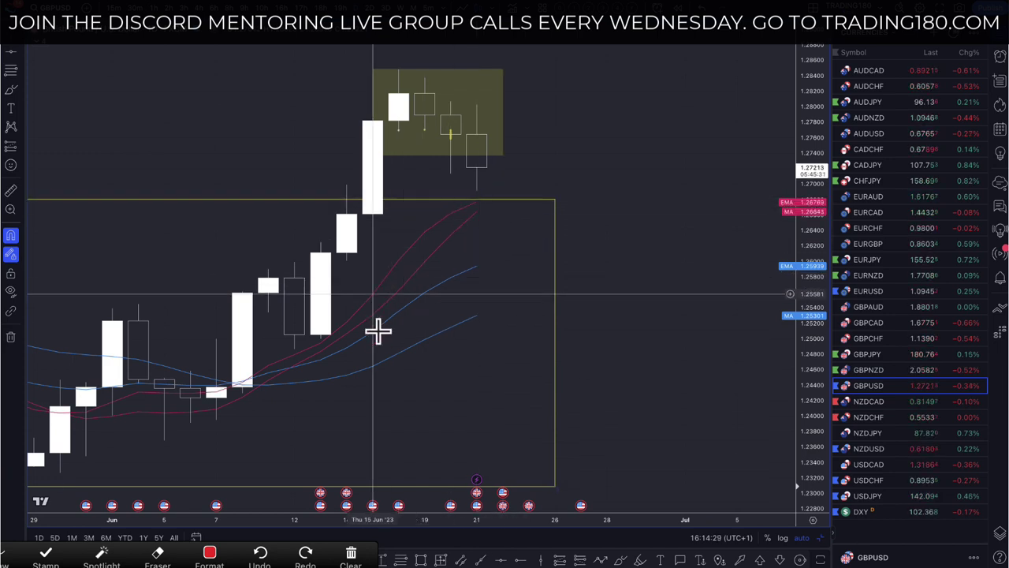
scroll(377, 332, down, 3)
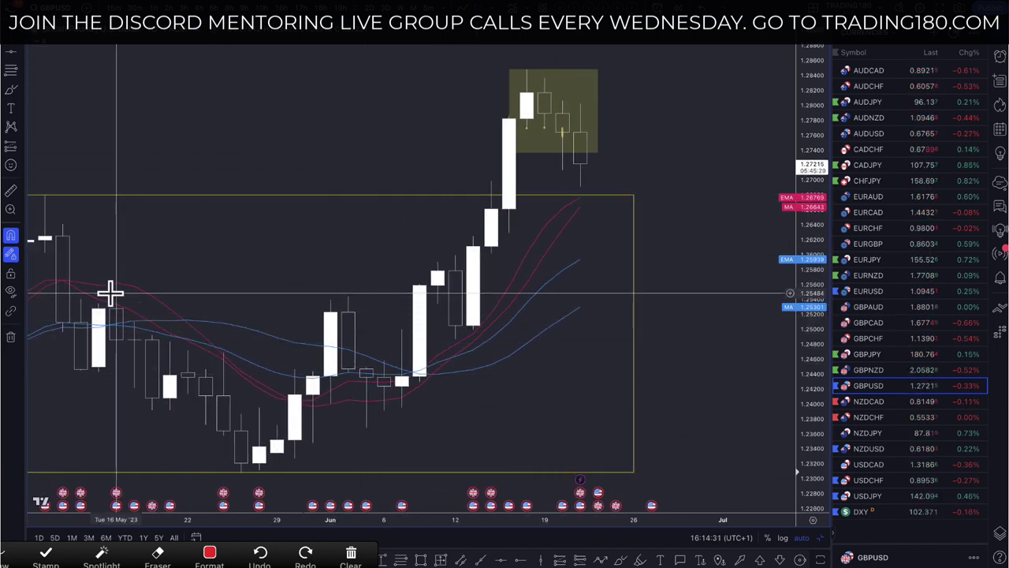
scroll(360, 314, up, 1)
scroll(359, 314, up, 2)
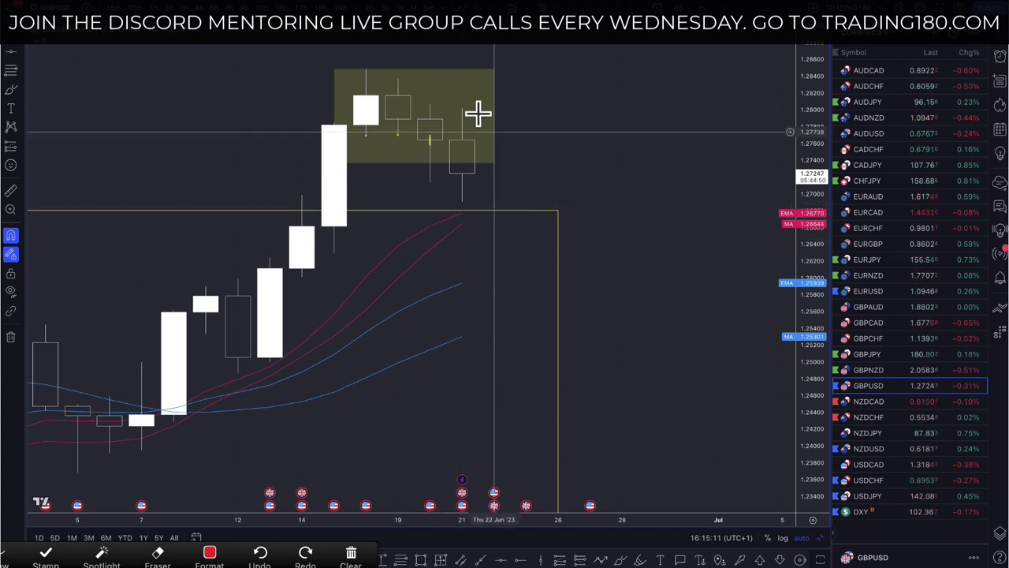
scroll(442, 106, down, 2)
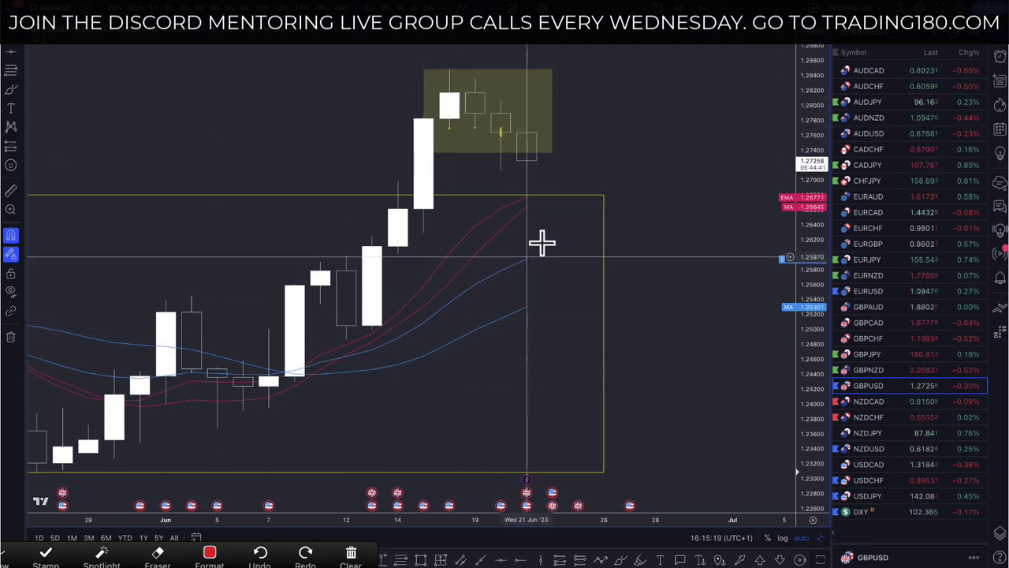
scroll(583, 257, down, 5)
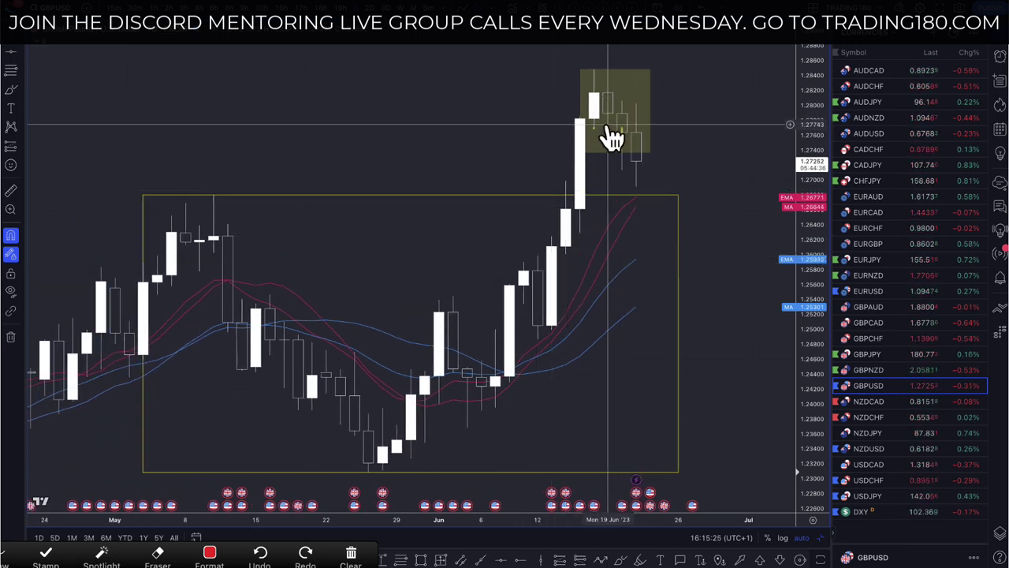
click(647, 194)
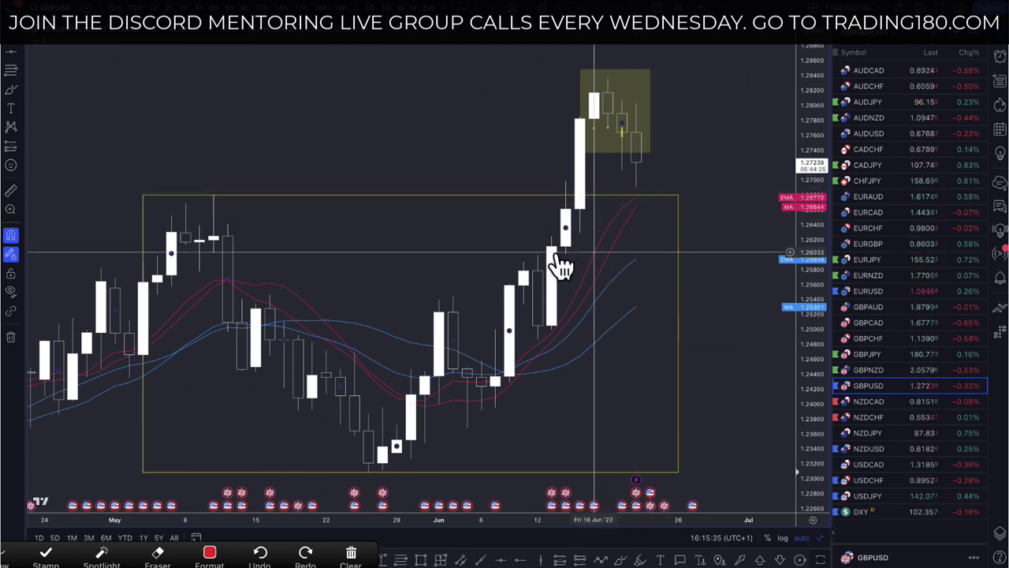
Step: Draw a path from the 7 June low to the 12 June high, down to the 12 June low, and up to the 16 June high
scroll(546, 266, up, 1)
scroll(546, 267, up, 1)
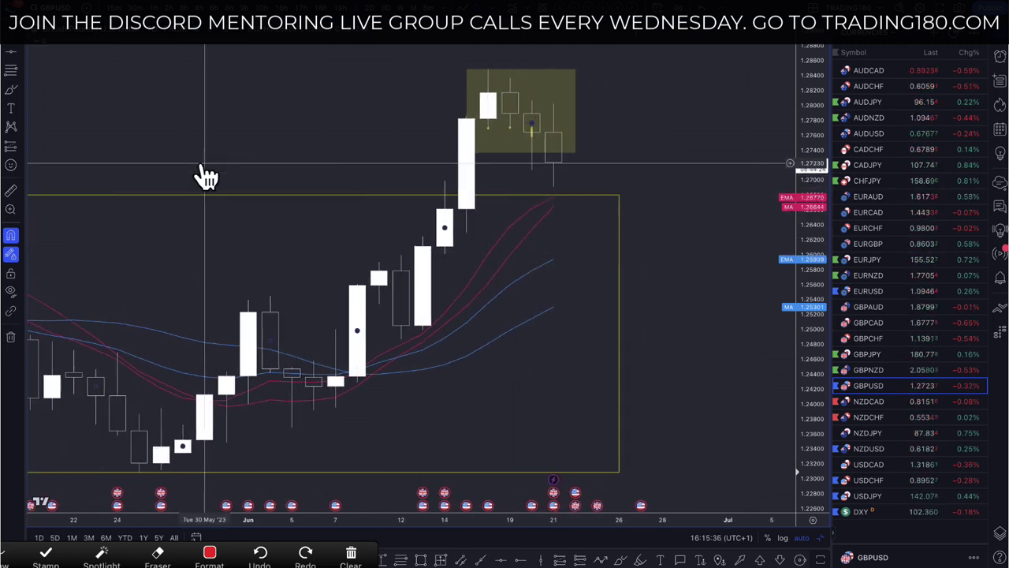
click(20, 90)
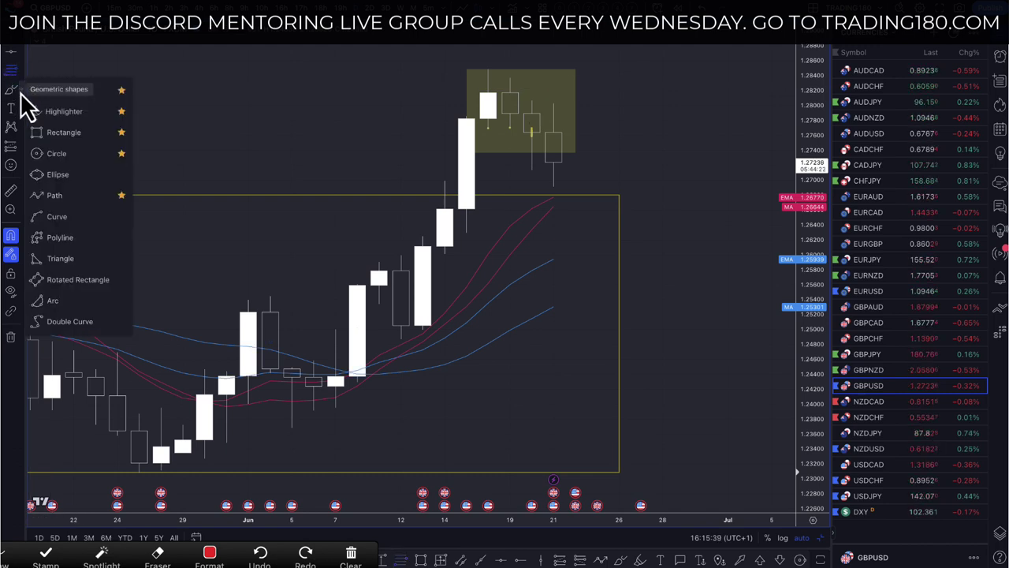
click(50, 194)
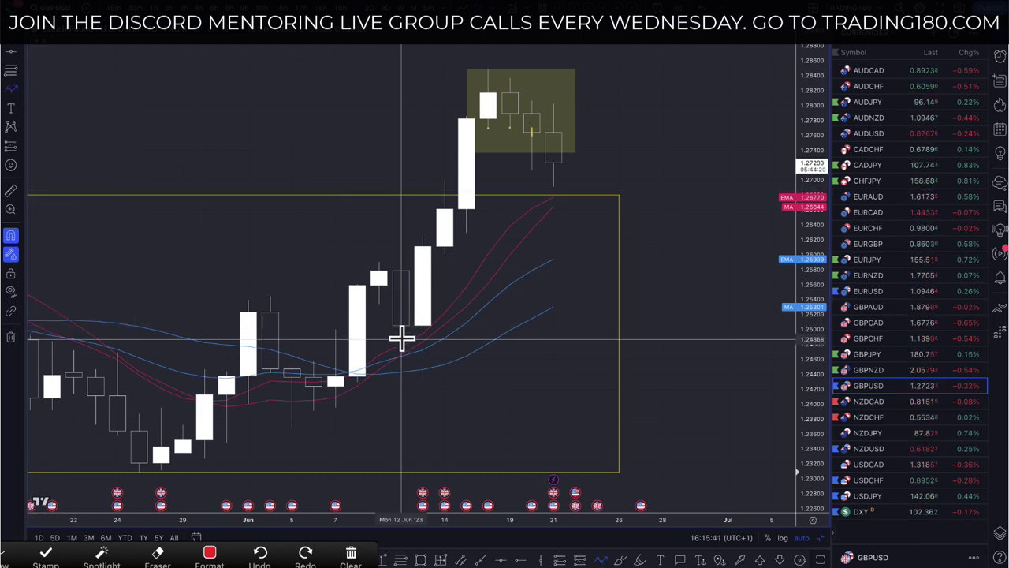
click(336, 407)
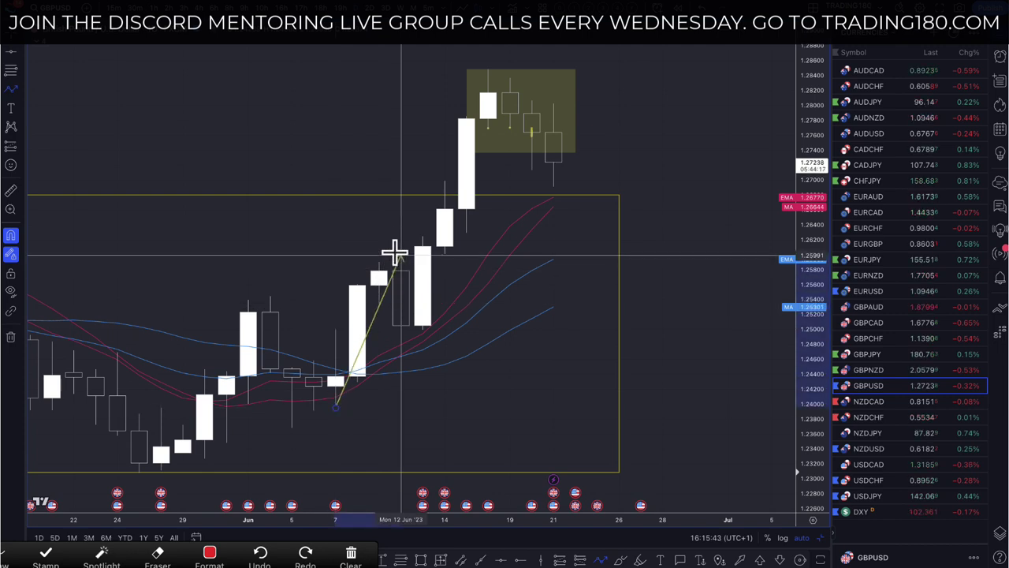
click(400, 256)
click(402, 339)
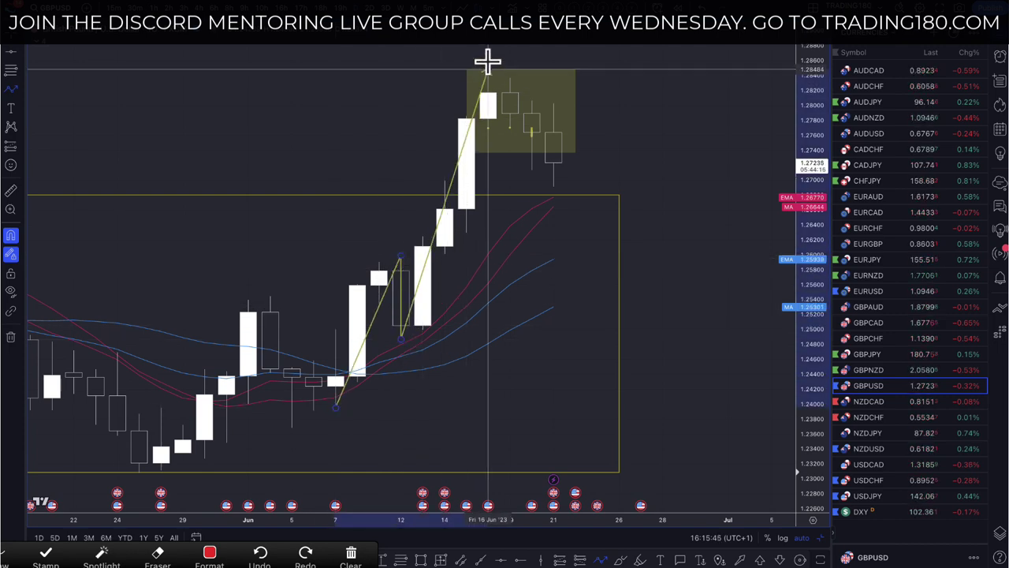
double_click(487, 61)
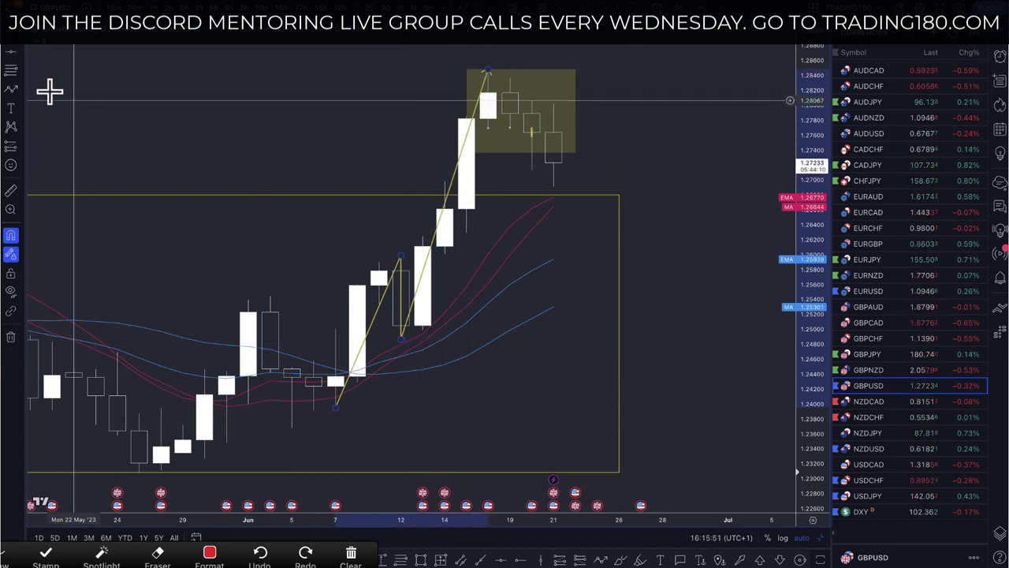
Step: Draw a Fib Retracement from the 16 June high at 1.28484 to the 12 June low at 1.24868, using the Auction Trading template
click(11, 70)
mouse_move(488, 70)
mouse_down()
mouse_move(428, 304)
mouse_move(401, 339)
mouse_up()
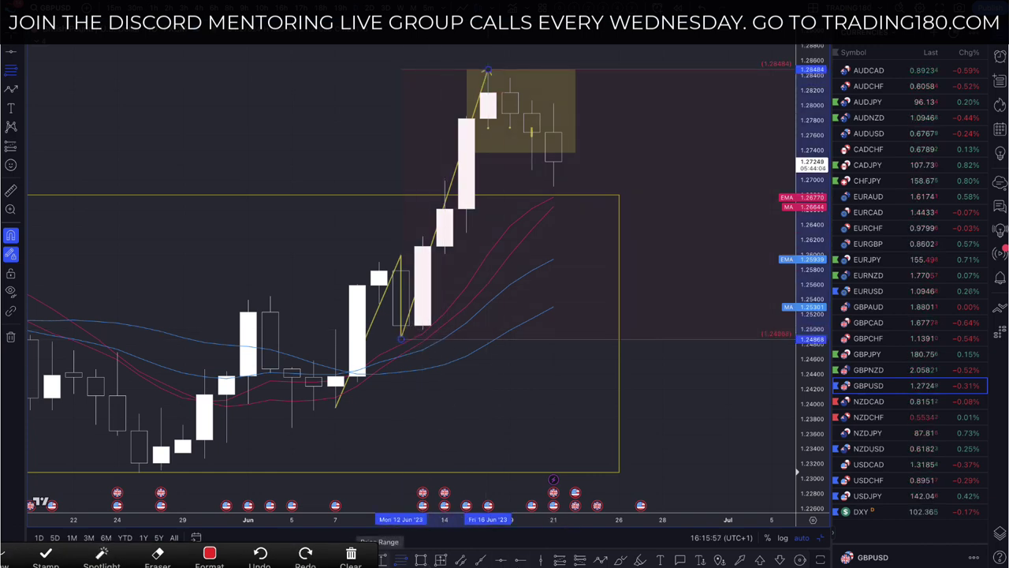
click(171, 559)
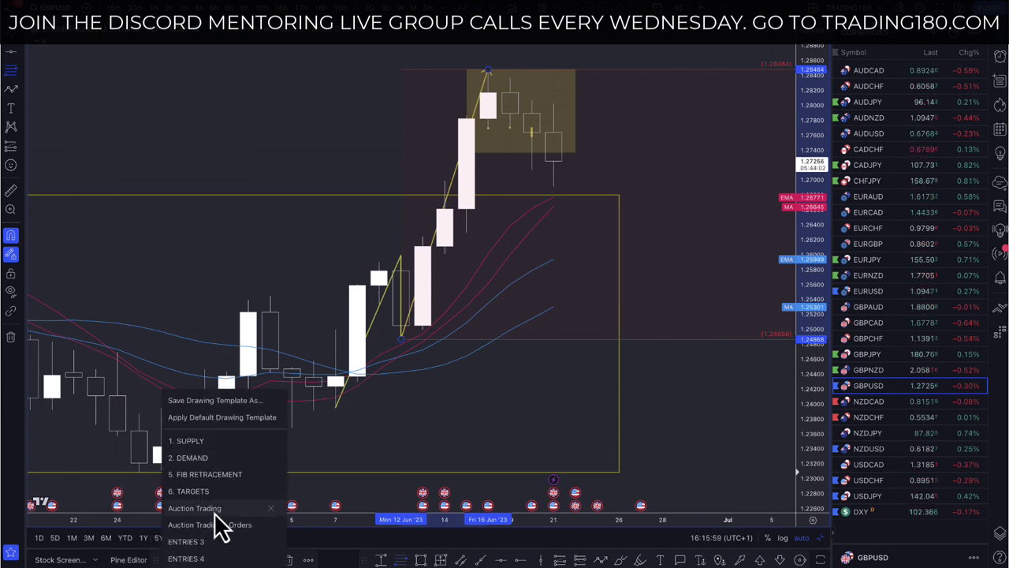
click(213, 504)
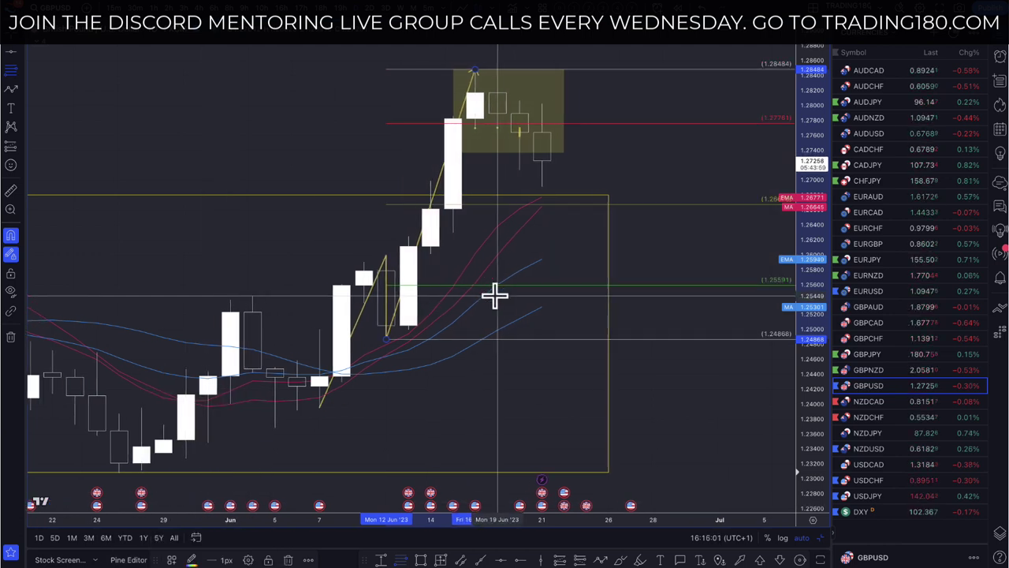
Step: With the brush, write an E beside the retracement's upper end and a B beside its lower end
click(21, 92)
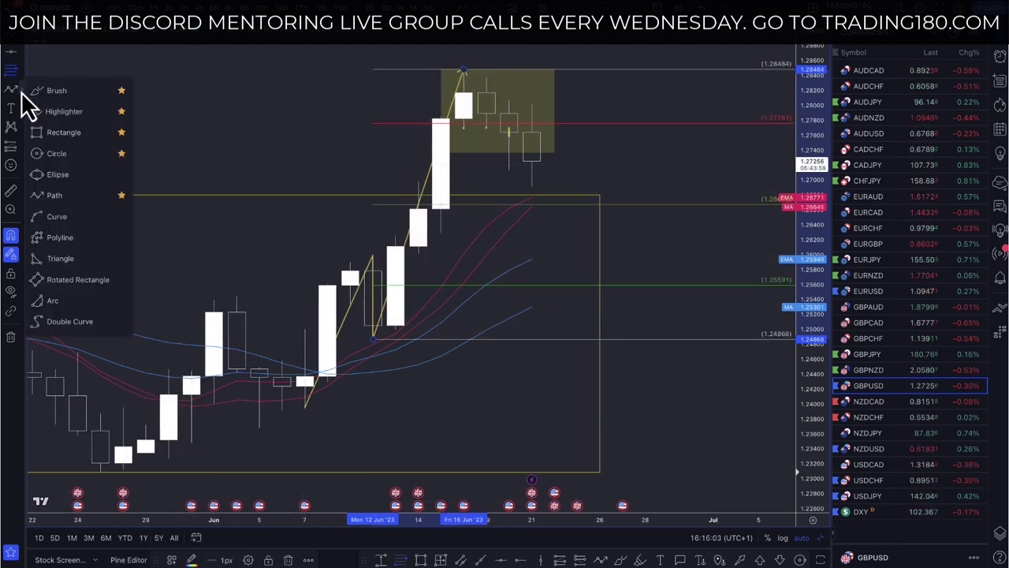
click(57, 91)
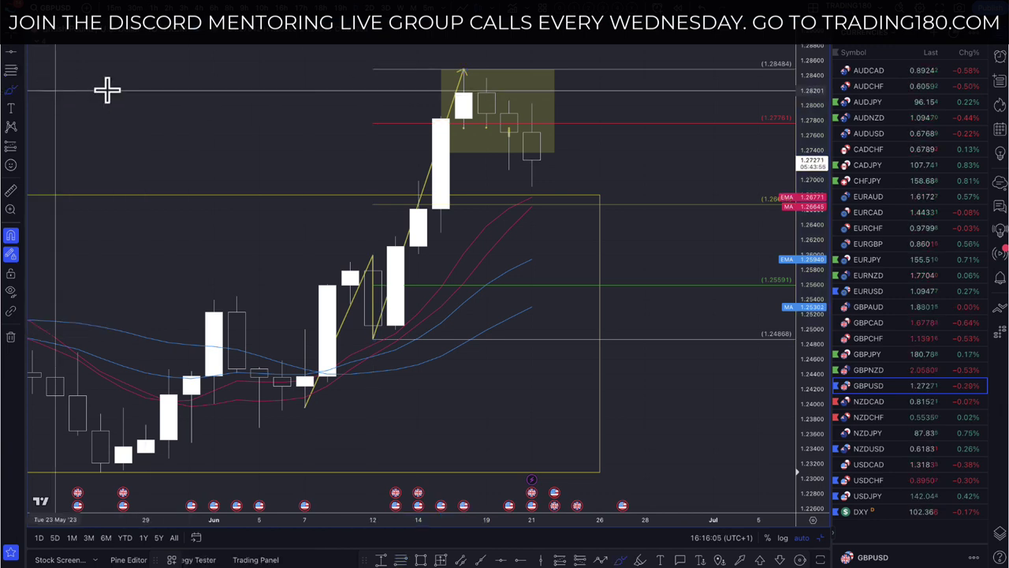
mouse_move(581, 56)
mouse_down()
mouse_move(600, 94)
mouse_move(623, 80)
mouse_move(599, 56)
mouse_up()
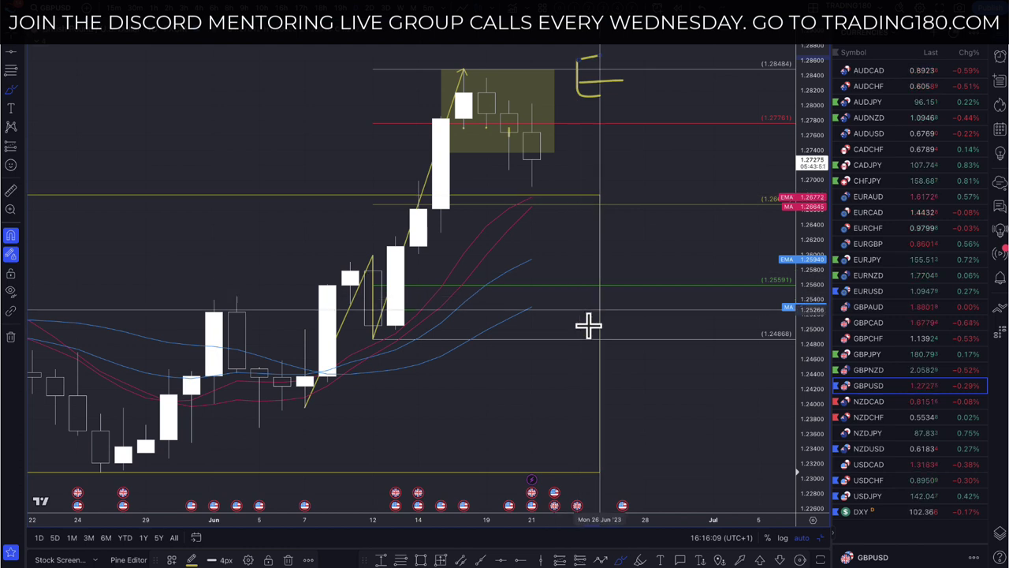
mouse_move(576, 373)
mouse_down()
mouse_move(586, 312)
mouse_move(600, 344)
mouse_move(579, 366)
mouse_up()
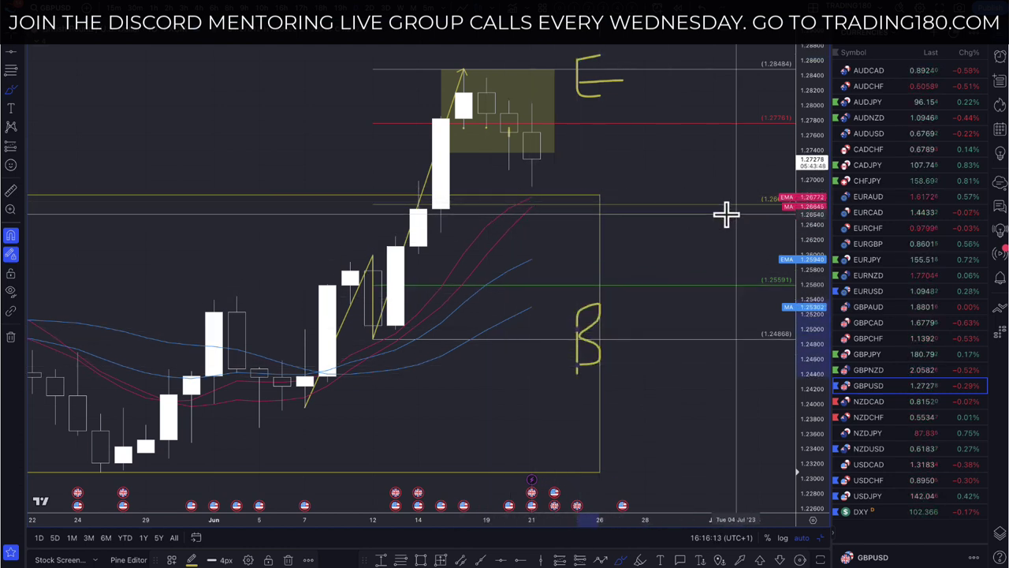
Step: Circle the red moving averages at the retracement's middle level, the 16 June high, and the 12 June low
scroll(750, 202, down, 3)
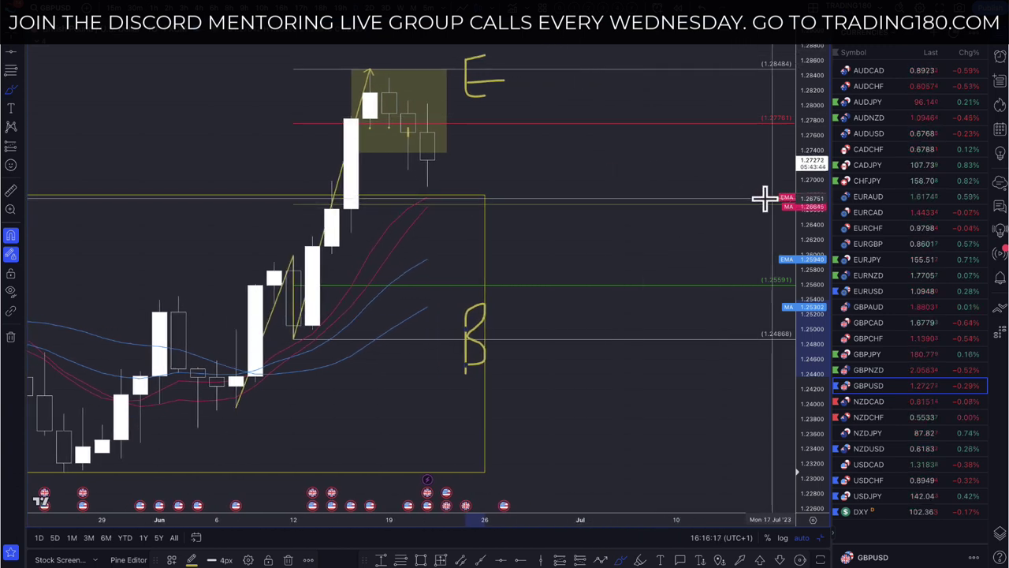
mouse_move(409, 168)
mouse_down()
mouse_move(418, 193)
mouse_move(427, 185)
mouse_move(428, 216)
mouse_move(434, 194)
mouse_move(444, 207)
mouse_up()
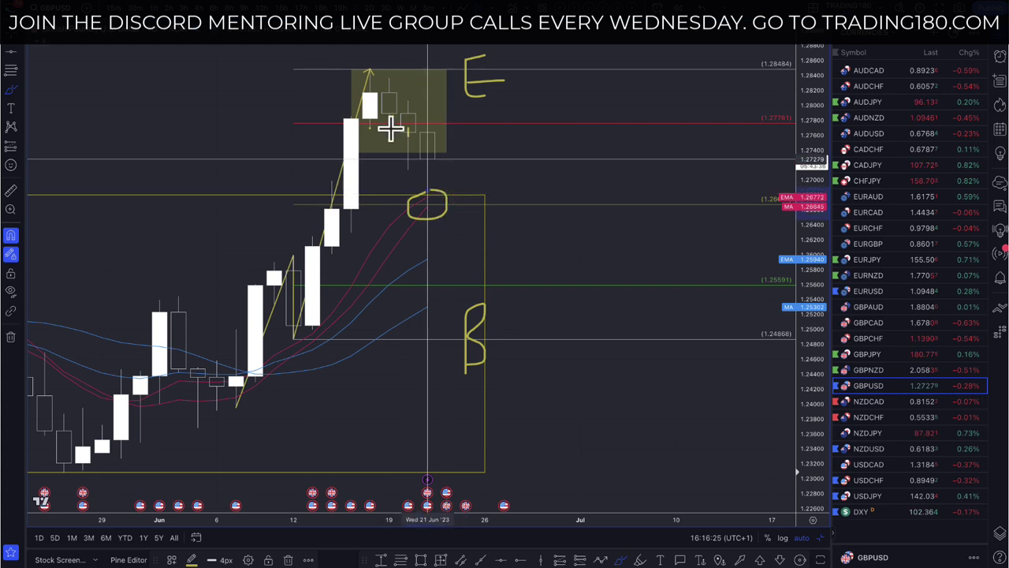
mouse_move(371, 59)
mouse_down()
mouse_move(378, 72)
mouse_move(363, 75)
mouse_up()
drag(293, 323, 300, 334)
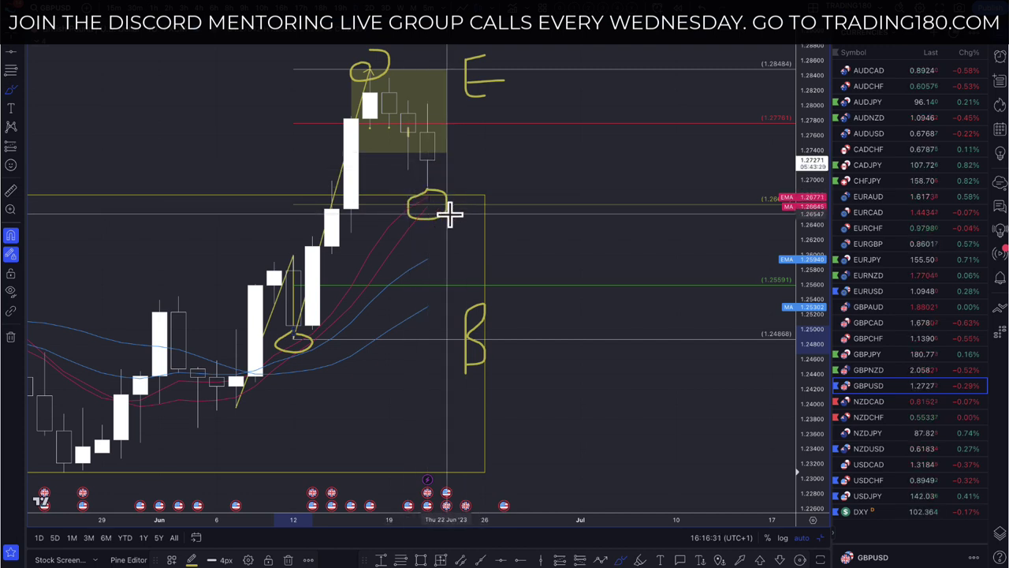
Step: With the brush, write a B over the red 1.27761 level beside the E, and an S above that B
scroll(456, 214, down, 4)
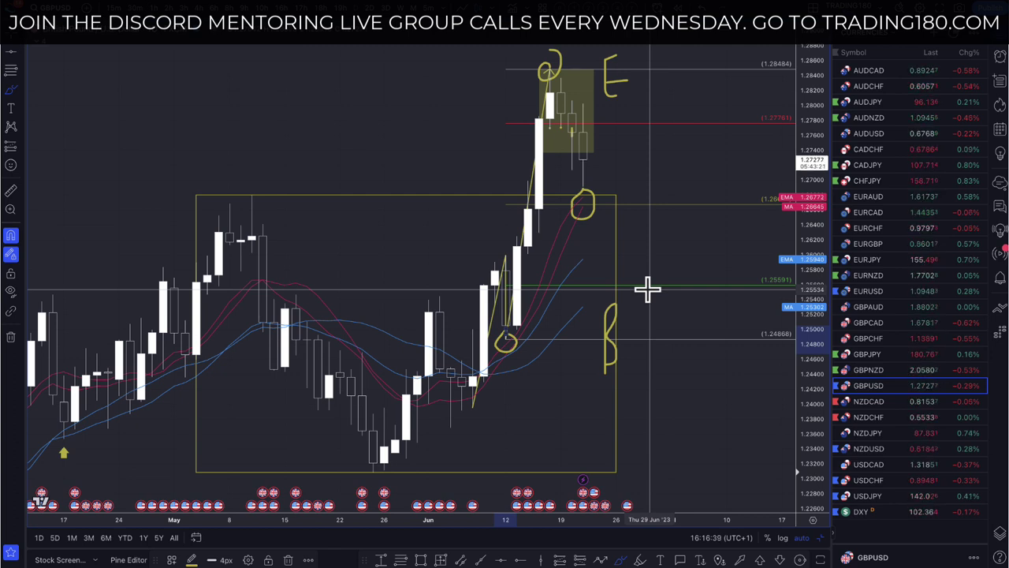
scroll(648, 289, down, 10)
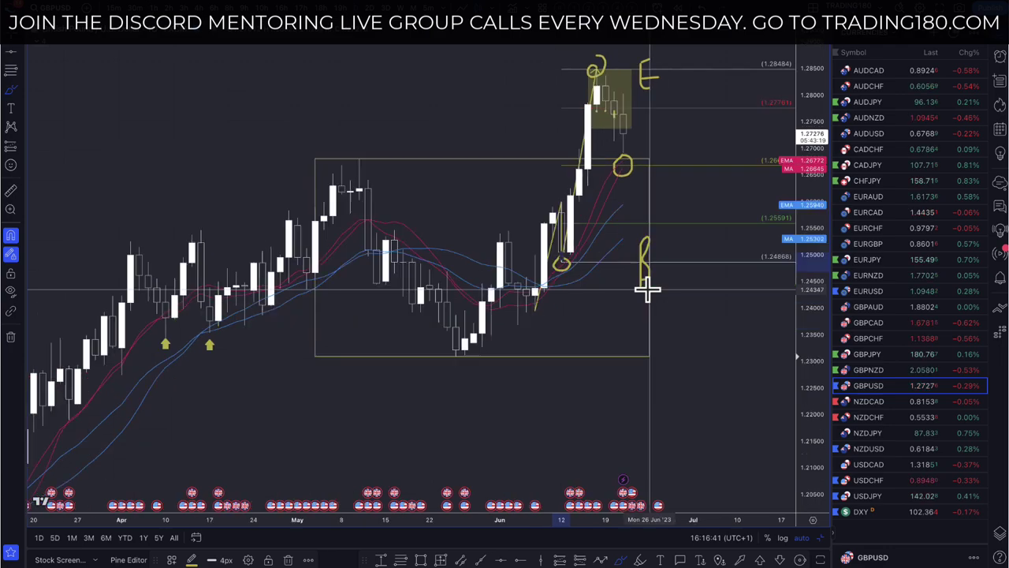
scroll(647, 289, up, 10)
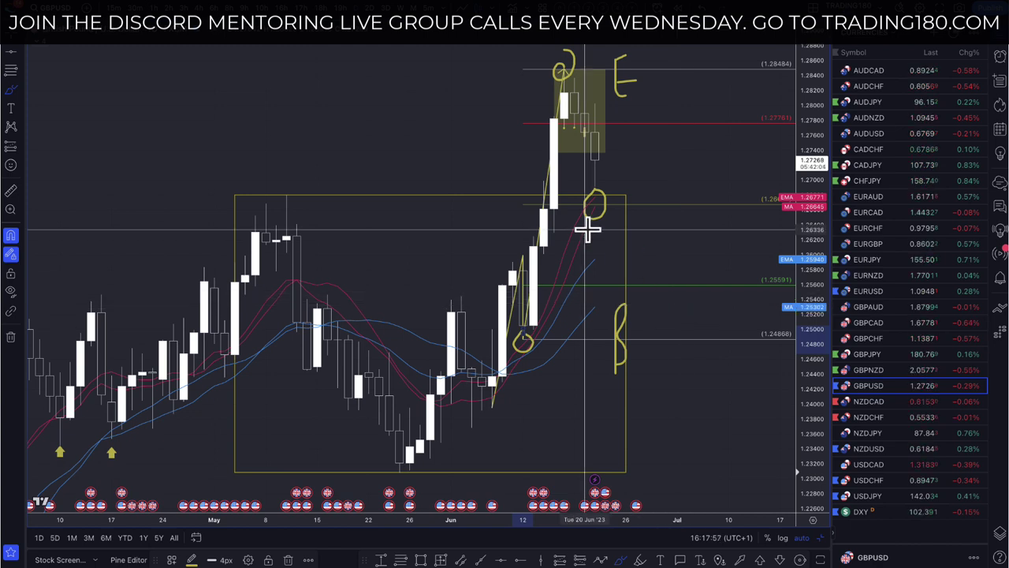
click(19, 89)
click(67, 97)
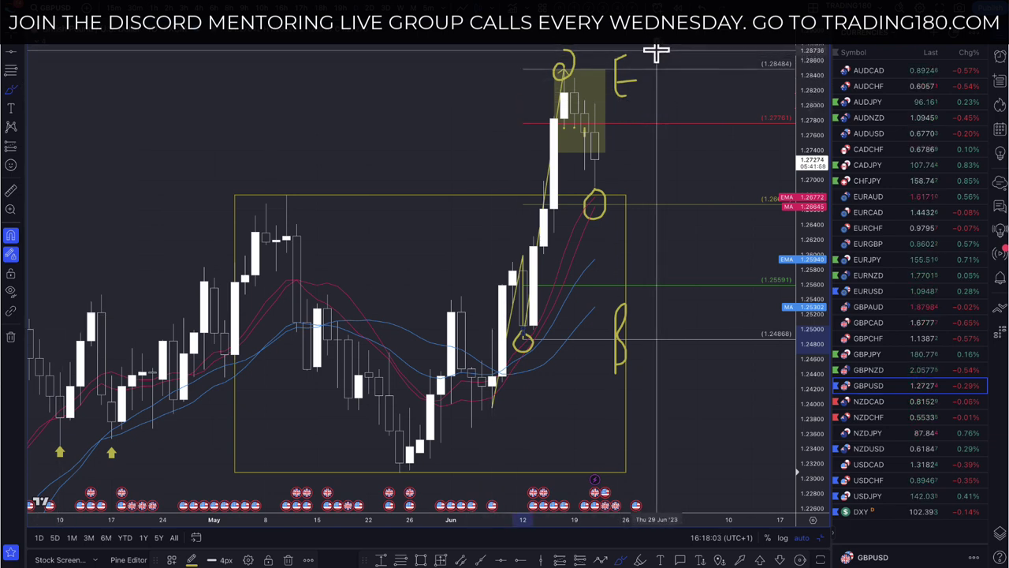
drag(656, 86, 647, 140)
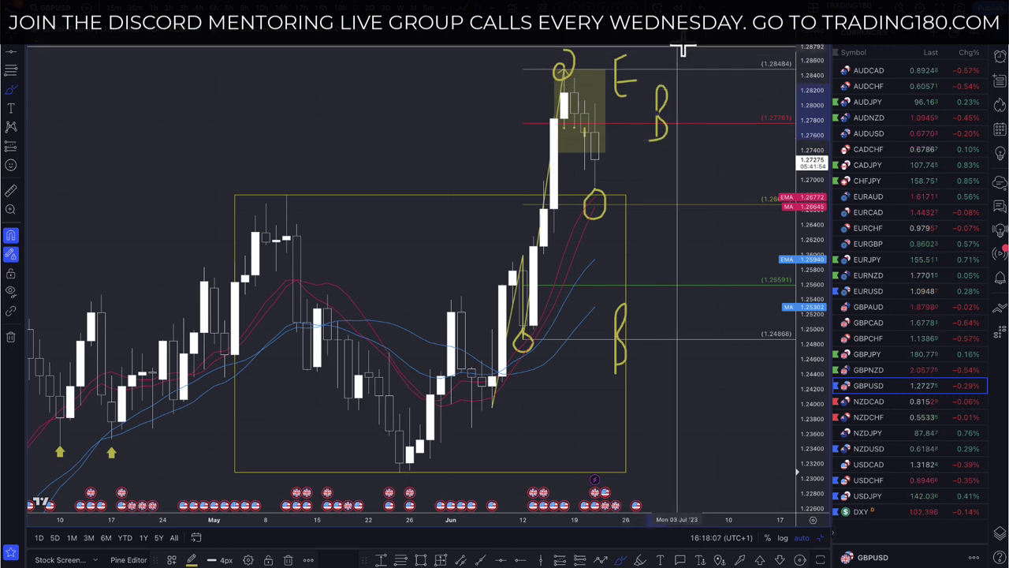
drag(674, 53, 641, 71)
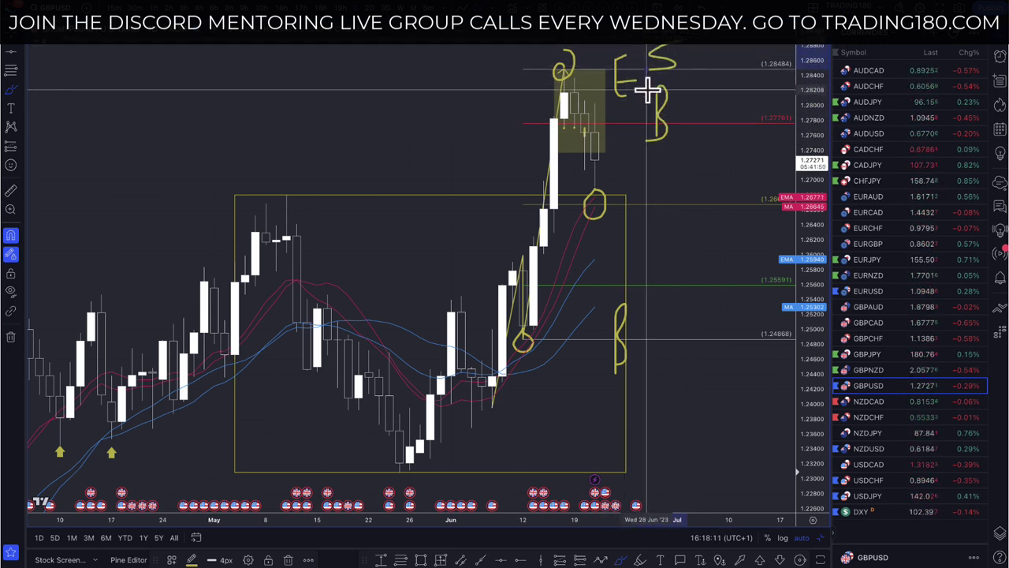
Step: Draw one arrow upward and one downward from the upper B, and circle that B
mouse_move(680, 111)
mouse_down()
mouse_move(700, 54)
mouse_move(708, 63)
mouse_up()
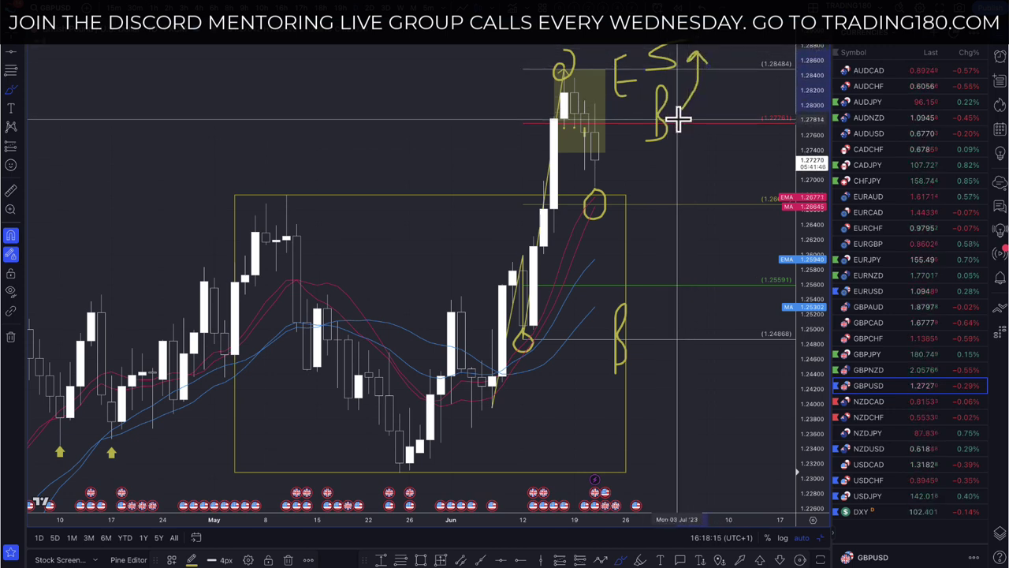
mouse_move(676, 118)
mouse_down()
mouse_move(698, 142)
mouse_move(683, 169)
mouse_move(698, 178)
mouse_up()
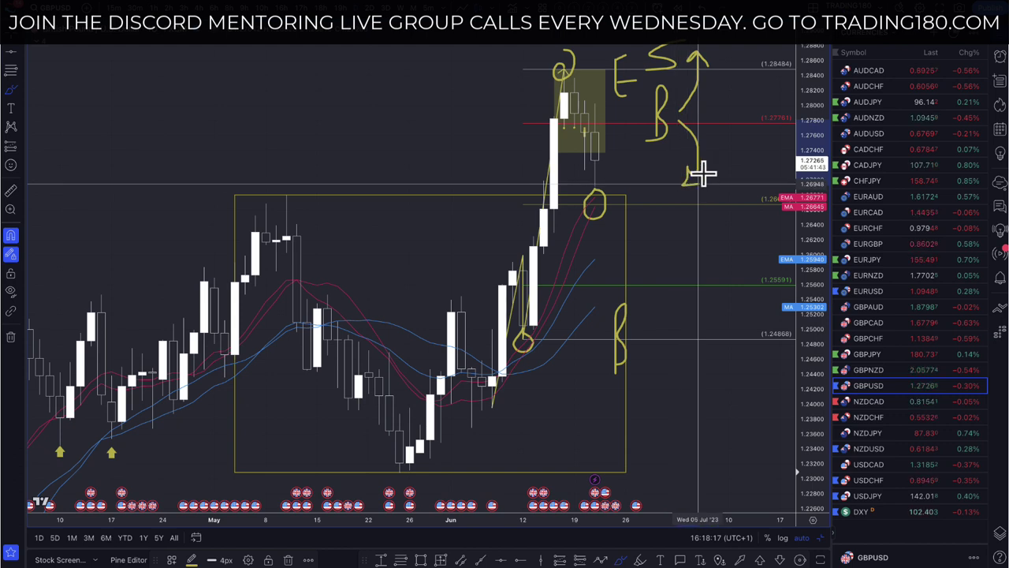
mouse_move(644, 88)
mouse_down()
mouse_move(685, 134)
mouse_move(654, 86)
mouse_move(675, 147)
mouse_up()
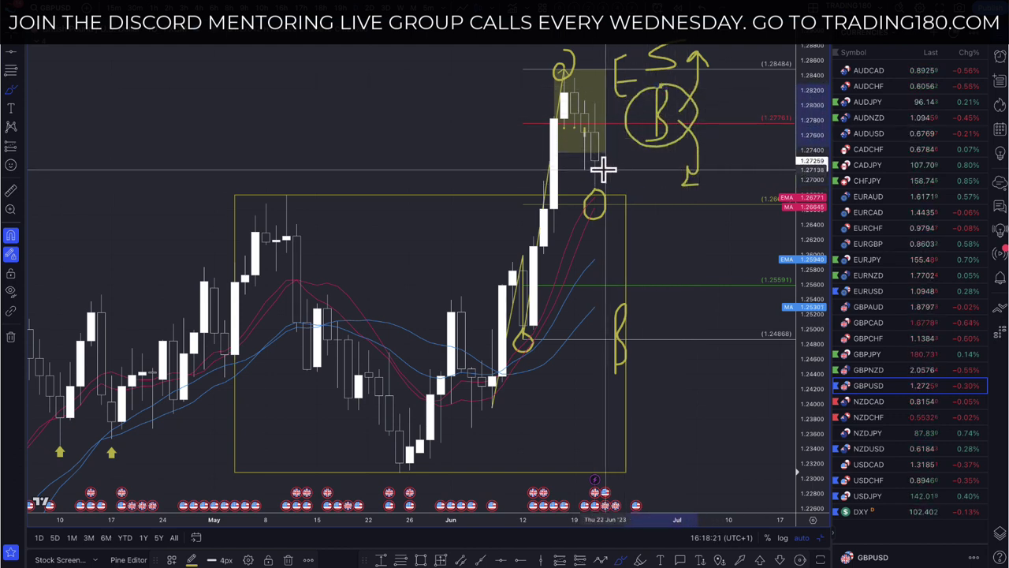
Step: On GBPUSD, circle the lower arrow's tip and the area just above the red moving averages, and draw a rising arrow from that area
mouse_move(698, 162)
mouse_down()
mouse_move(687, 203)
mouse_move(682, 157)
mouse_up()
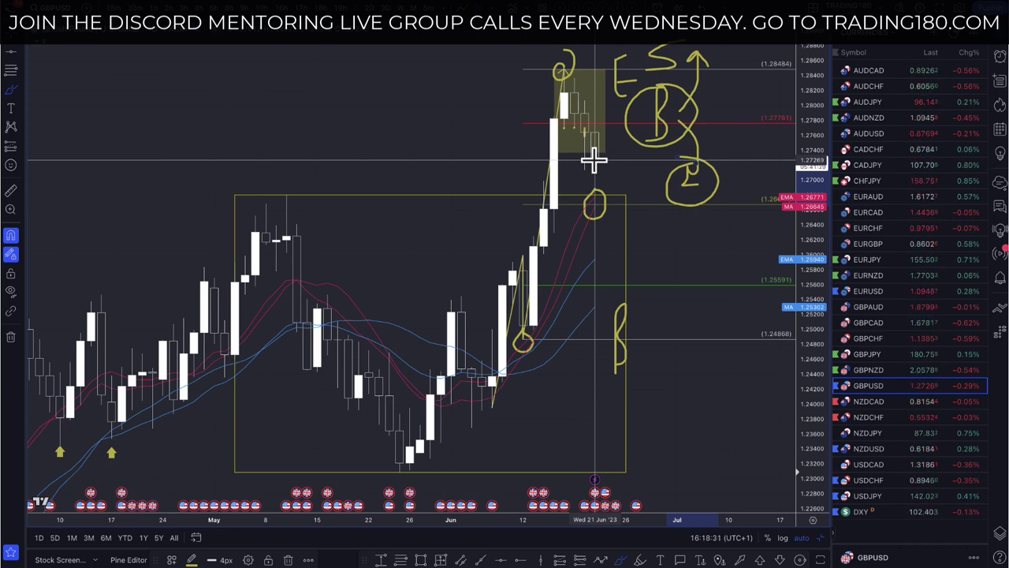
mouse_move(592, 158)
mouse_down()
mouse_move(563, 165)
mouse_move(624, 187)
mouse_move(581, 160)
mouse_up()
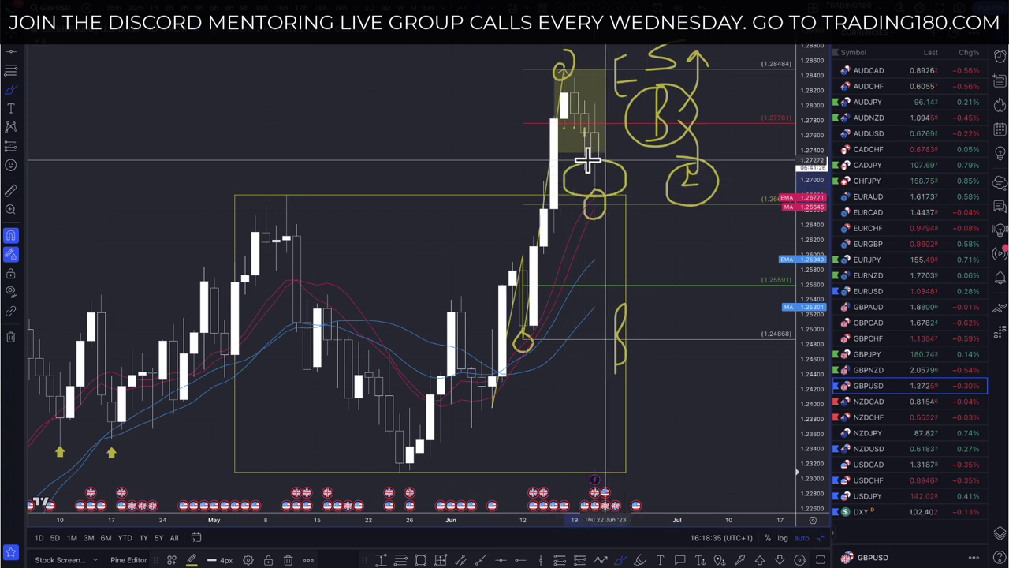
mouse_move(613, 173)
mouse_down()
mouse_move(707, 131)
mouse_move(732, 40)
mouse_move(748, 46)
mouse_up()
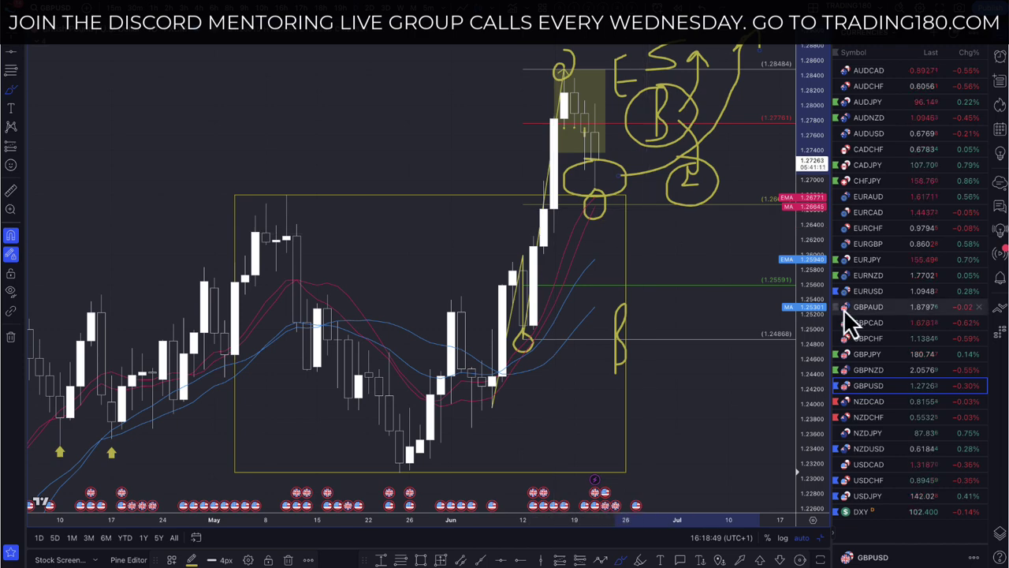
Step: On EURUSD, circle the latest consolidation and draw two brush arrows: one straight up, one dipping to the moving averages before rising
click(894, 291)
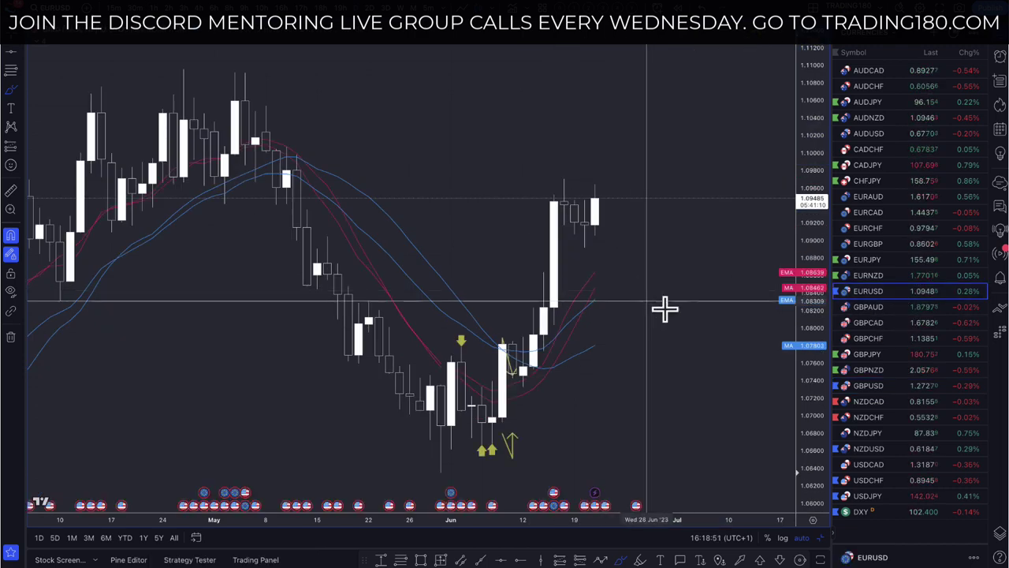
scroll(689, 319, up, 3)
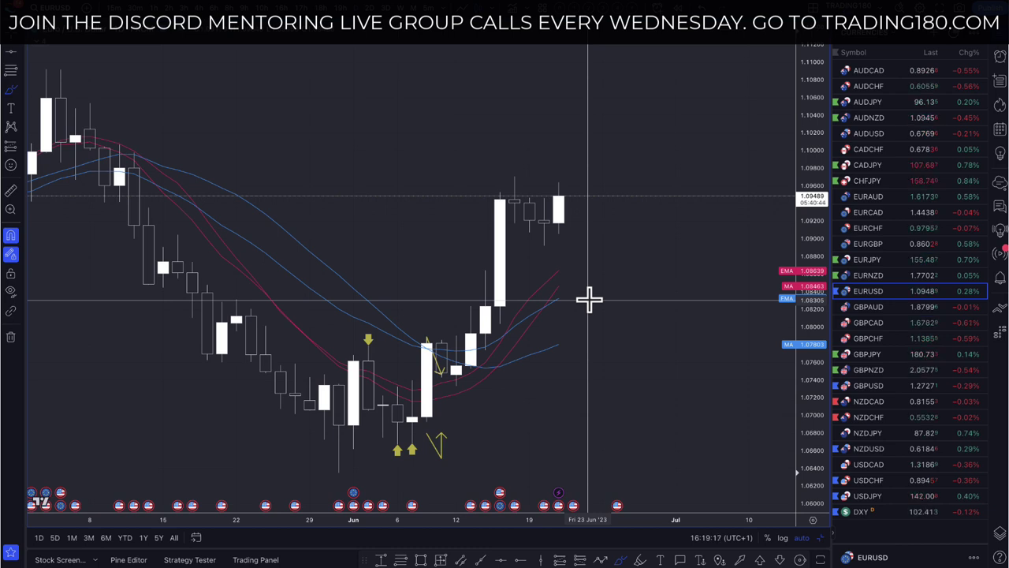
mouse_move(527, 166)
mouse_down()
mouse_move(500, 176)
mouse_move(586, 216)
mouse_up()
mouse_move(518, 196)
mouse_down()
mouse_move(559, 112)
mouse_move(583, 139)
mouse_up()
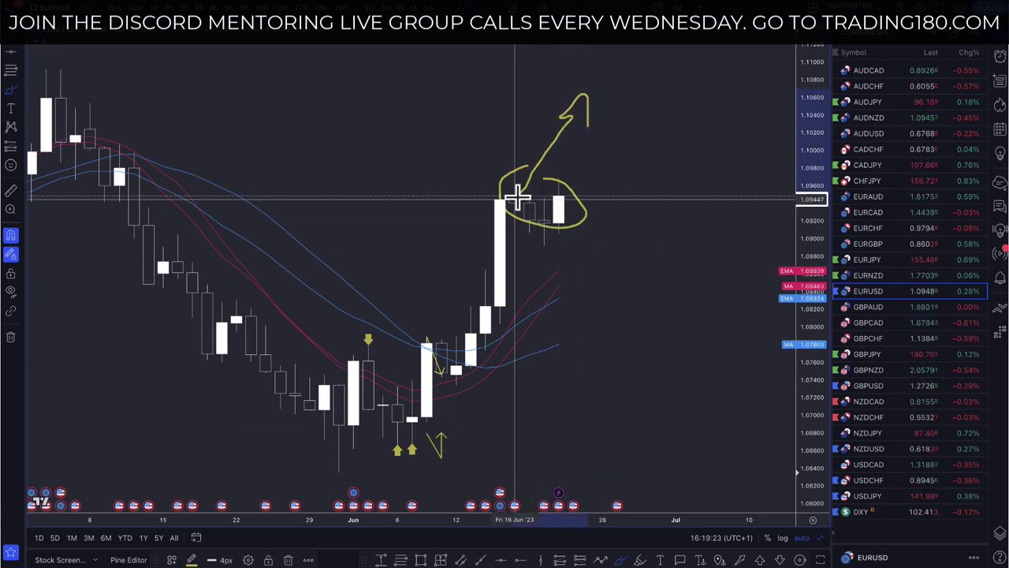
mouse_move(515, 198)
mouse_down()
mouse_move(575, 290)
mouse_move(655, 164)
mouse_move(671, 176)
mouse_up()
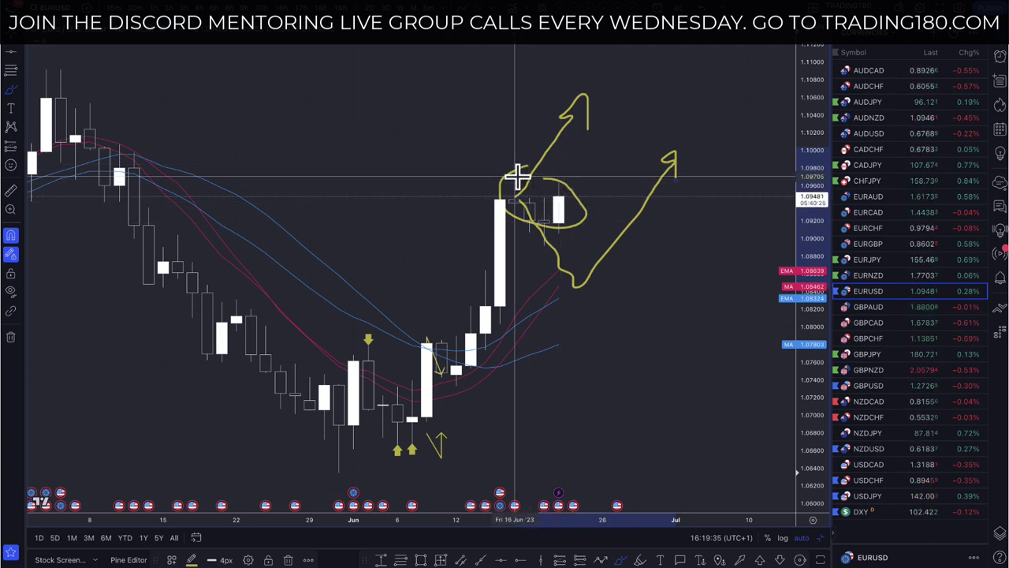
scroll(517, 177, down, 3)
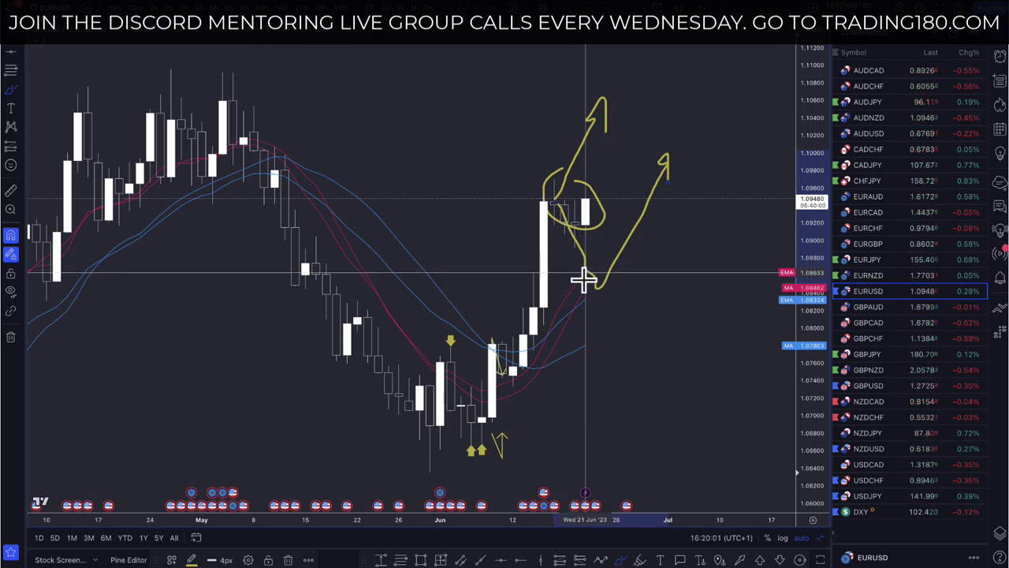
scroll(609, 275, up, 1)
scroll(609, 275, up, 2)
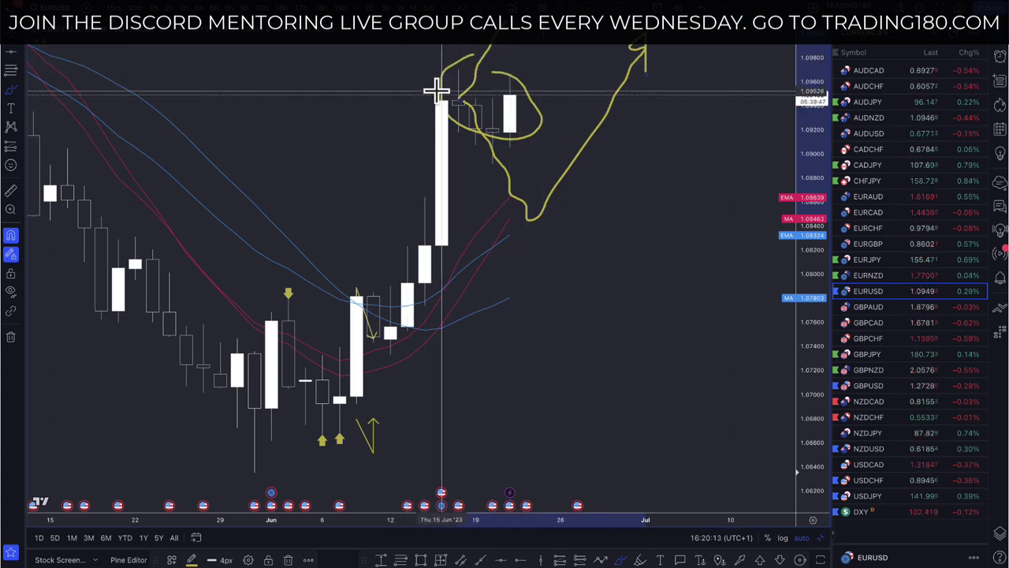
drag(572, 176, 680, 221)
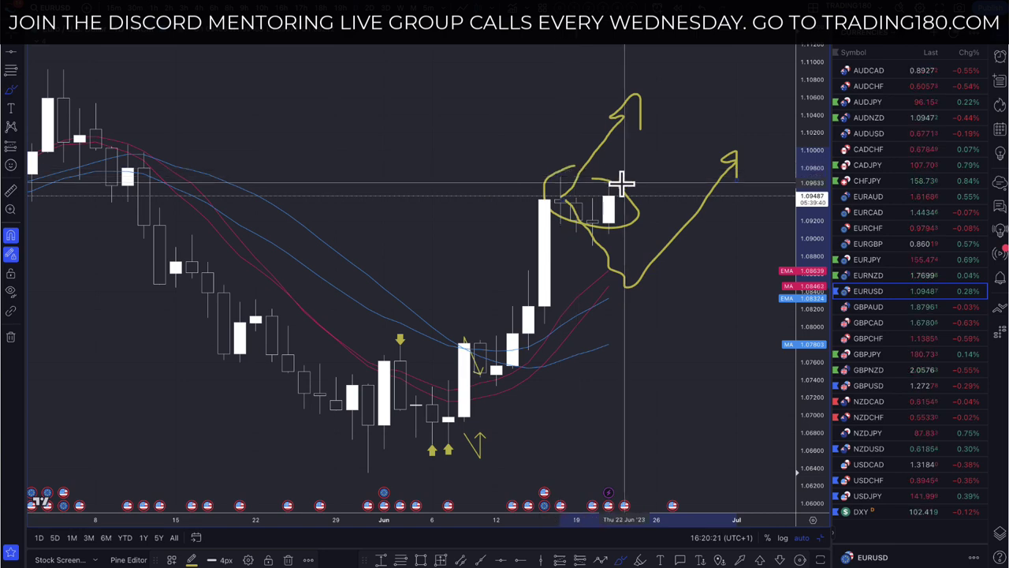
scroll(649, 228, down, 4)
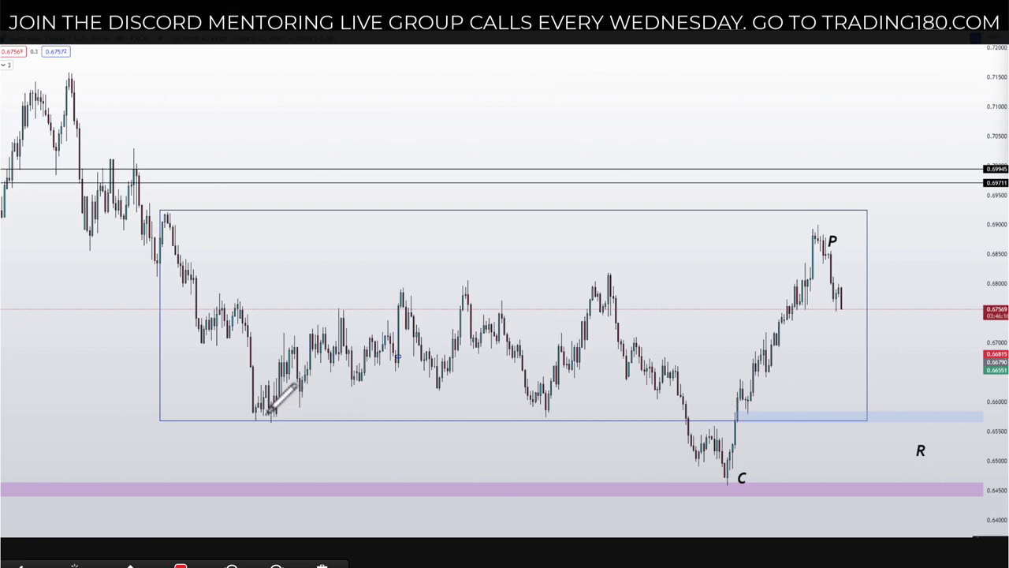
Step: Circle both lows on the box's lower edge and the break below it, and trace the drop and rebound beneath the box
mouse_move(270, 412)
mouse_down()
mouse_move(243, 418)
mouse_move(288, 410)
mouse_up()
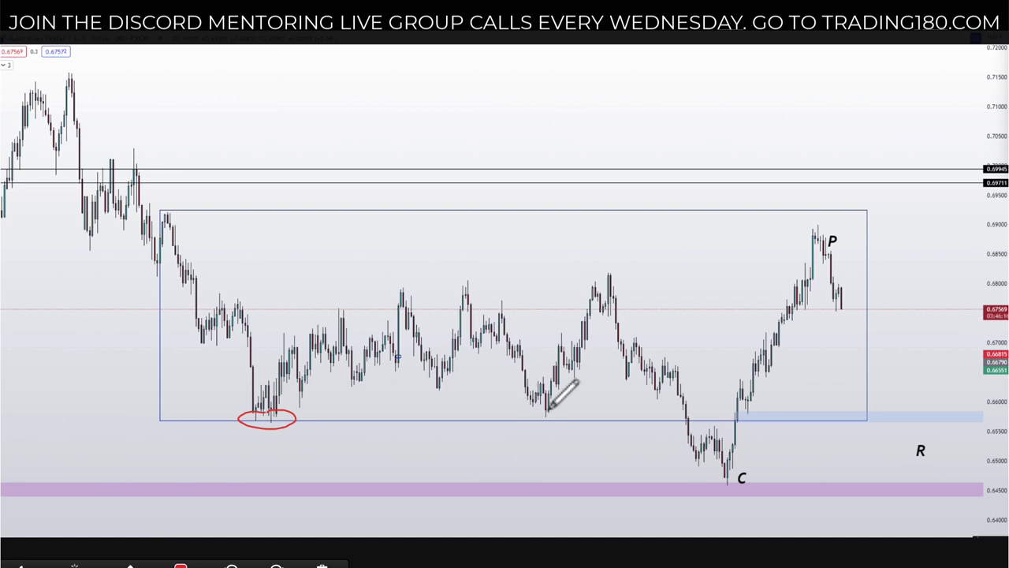
mouse_move(549, 406)
mouse_down()
mouse_move(534, 422)
mouse_move(545, 409)
mouse_up()
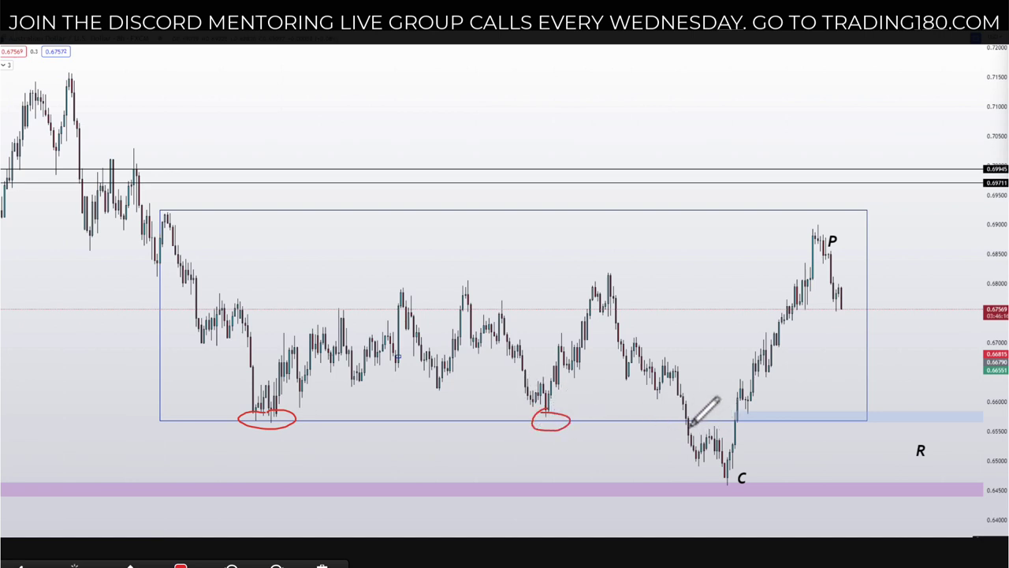
mouse_move(686, 421)
mouse_down()
mouse_move(684, 432)
mouse_move(688, 419)
mouse_up()
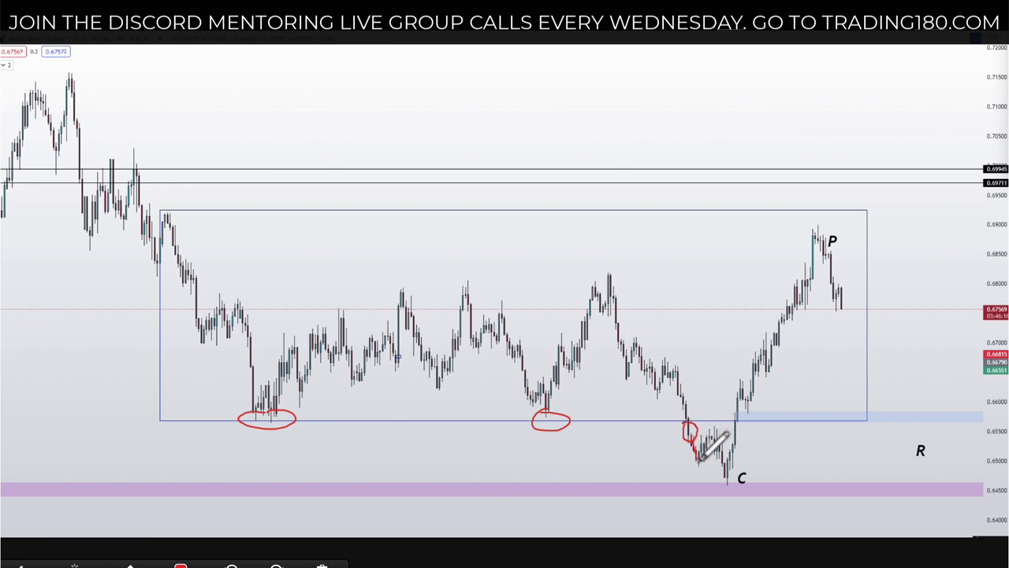
drag(700, 459, 710, 435)
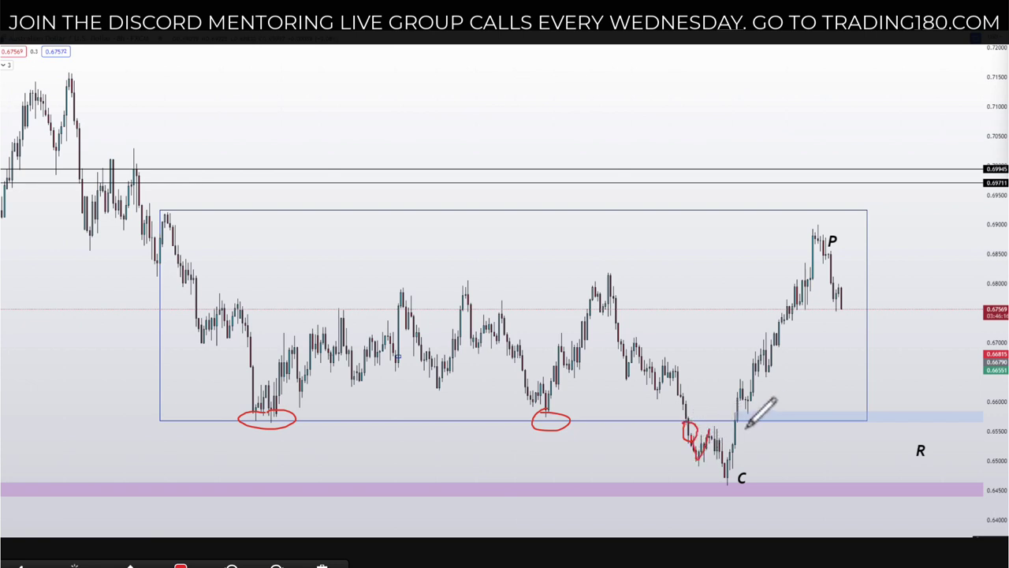
Step: Circle the rebound high just beneath the box and the low at C, and draw a line from the break down to C
mouse_move(706, 431)
mouse_down()
mouse_move(723, 429)
mouse_move(719, 420)
mouse_up()
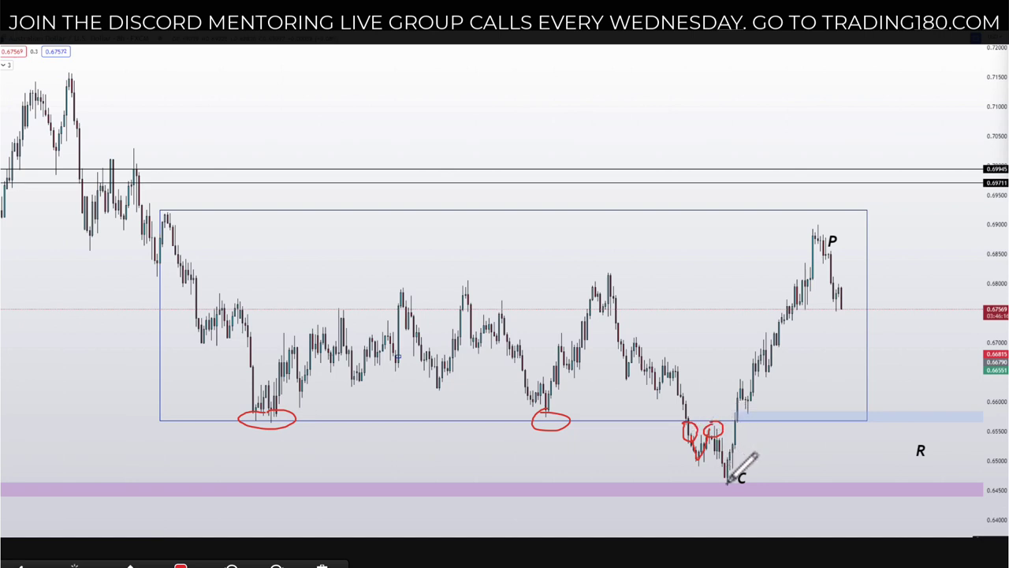
mouse_move(727, 483)
mouse_down()
mouse_move(735, 490)
mouse_move(732, 481)
mouse_up()
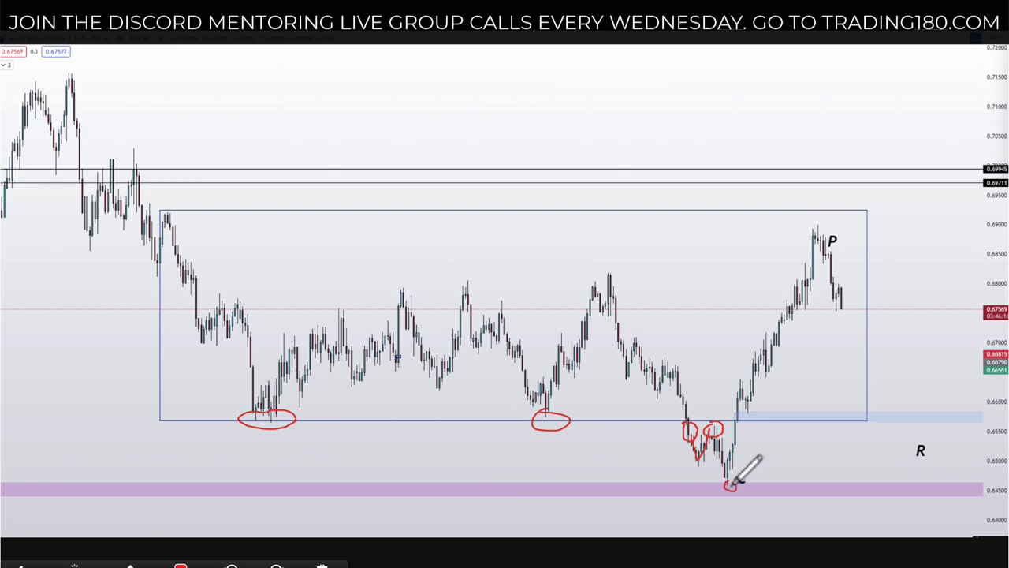
mouse_move(704, 433)
mouse_down()
mouse_move(679, 434)
mouse_move(706, 430)
mouse_move(734, 479)
mouse_up()
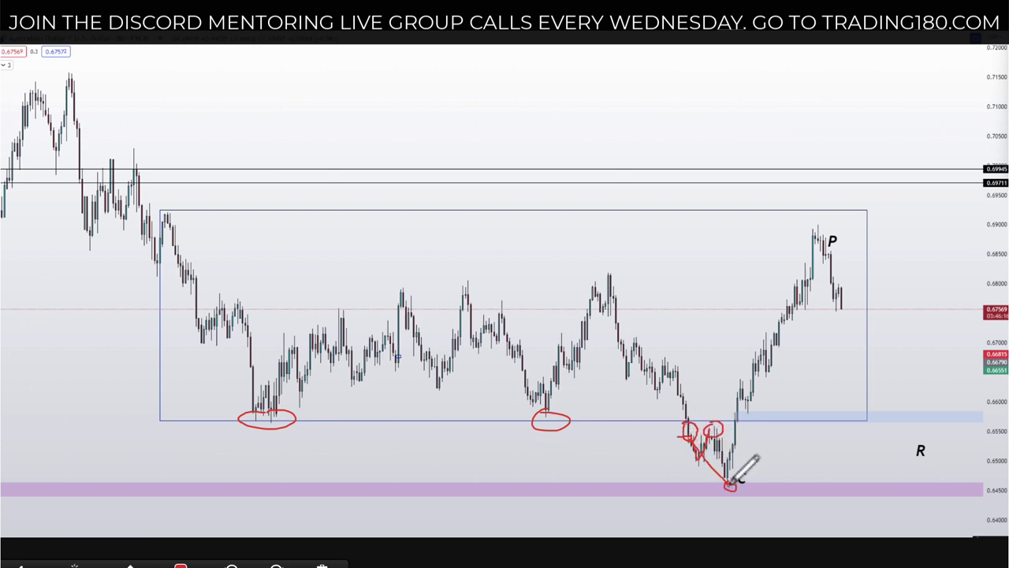
Step: Draw a rise from the rebound back into the box, a pullback to its lower edge with an upward arrow, and circle the turning pattern
drag(721, 427, 719, 432)
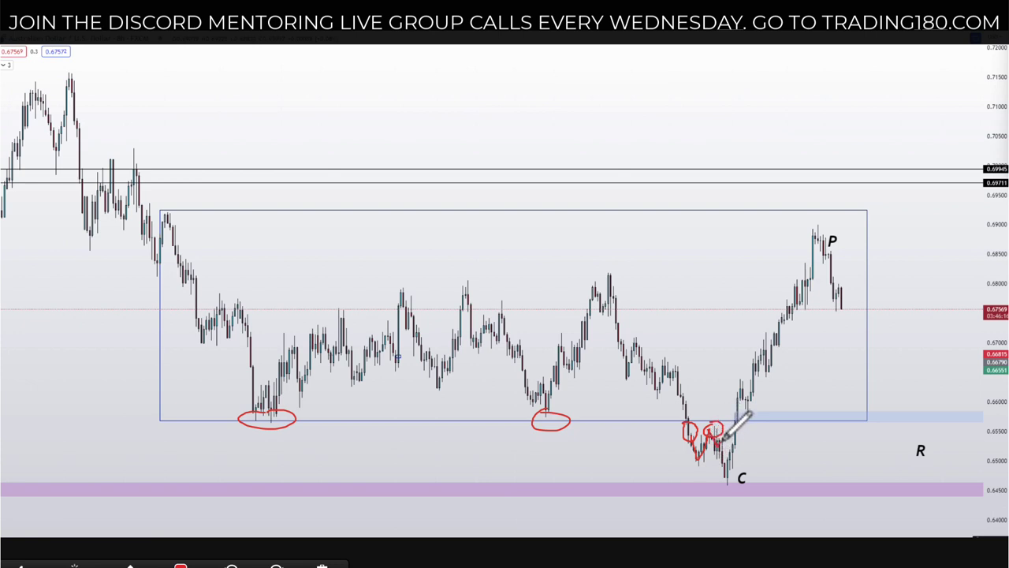
mouse_move(733, 418)
mouse_down()
mouse_move(738, 347)
mouse_move(744, 361)
mouse_up()
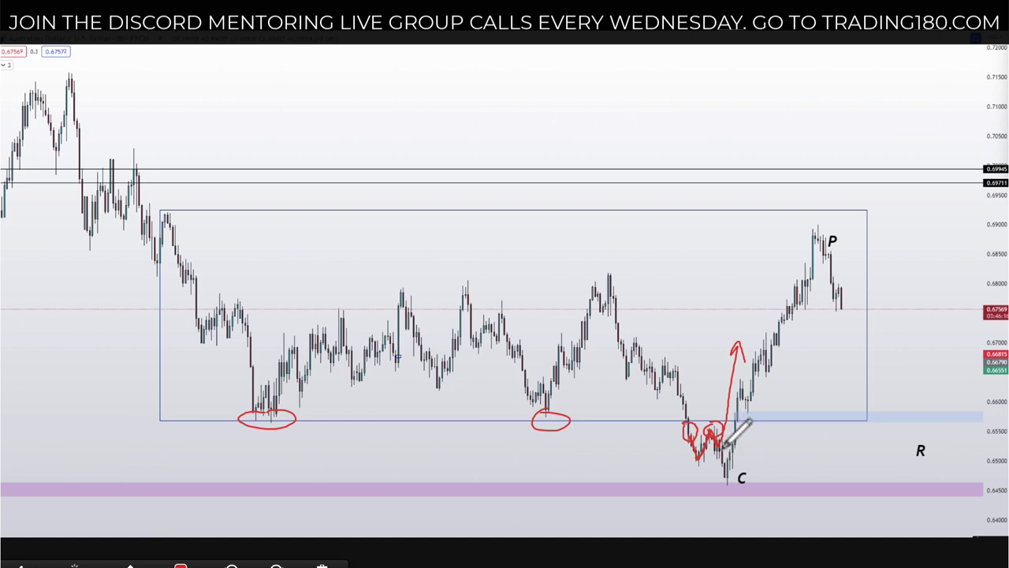
mouse_move(734, 419)
mouse_down()
mouse_move(741, 319)
mouse_move(772, 435)
mouse_move(787, 381)
mouse_move(795, 401)
mouse_up()
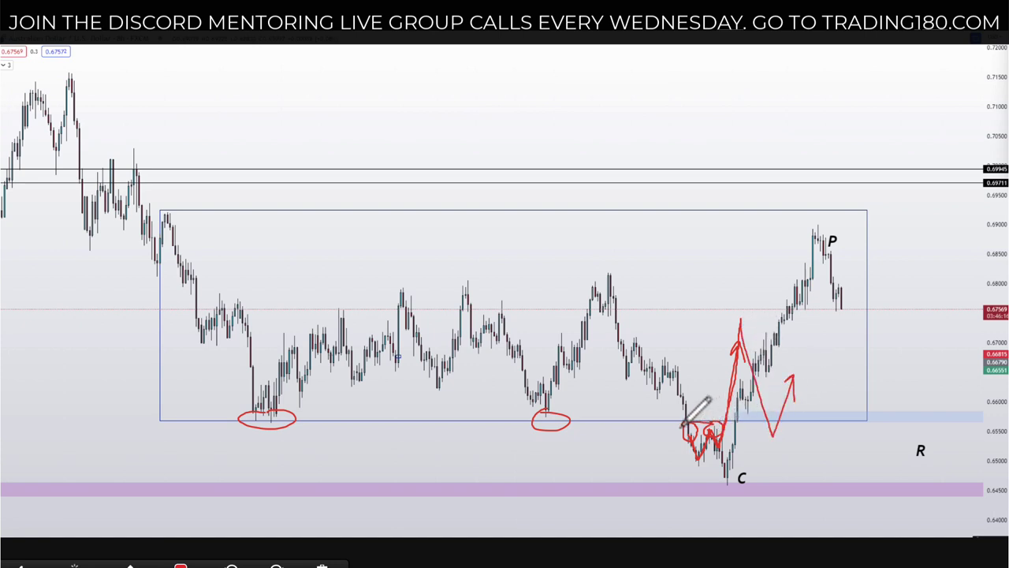
mouse_move(697, 423)
mouse_down()
mouse_move(686, 464)
mouse_move(753, 417)
mouse_move(706, 410)
mouse_up()
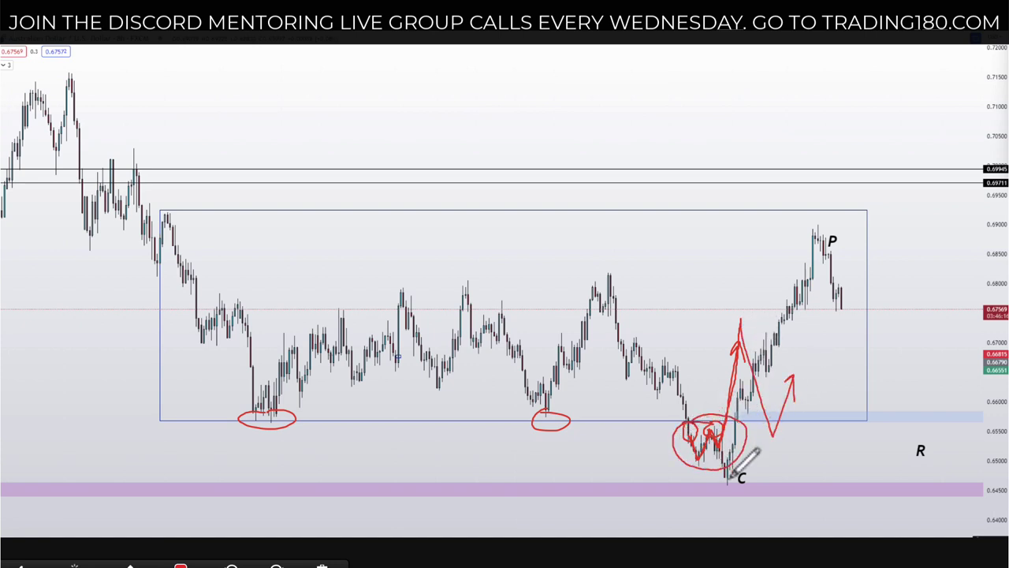
Step: Mark the low at C with a circle, an arrow and a question mark, and clear all the red annotations
mouse_move(732, 475)
mouse_down()
mouse_move(716, 479)
mouse_move(754, 487)
mouse_move(752, 471)
mouse_move(726, 478)
mouse_move(733, 465)
mouse_up()
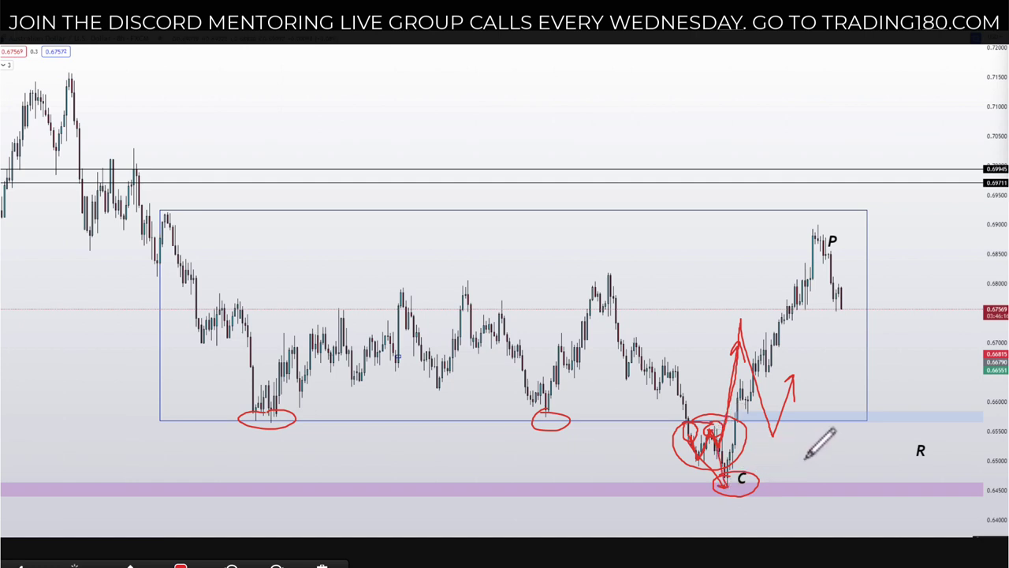
mouse_move(804, 455)
mouse_down()
mouse_move(758, 471)
mouse_move(768, 481)
mouse_up()
drag(754, 444, 761, 464)
click(761, 472)
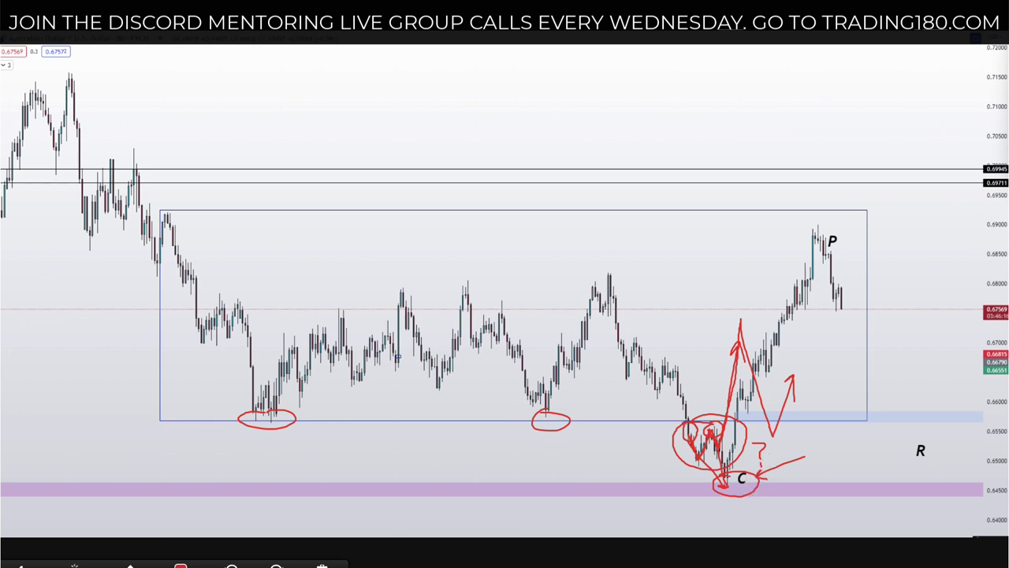
key(e)
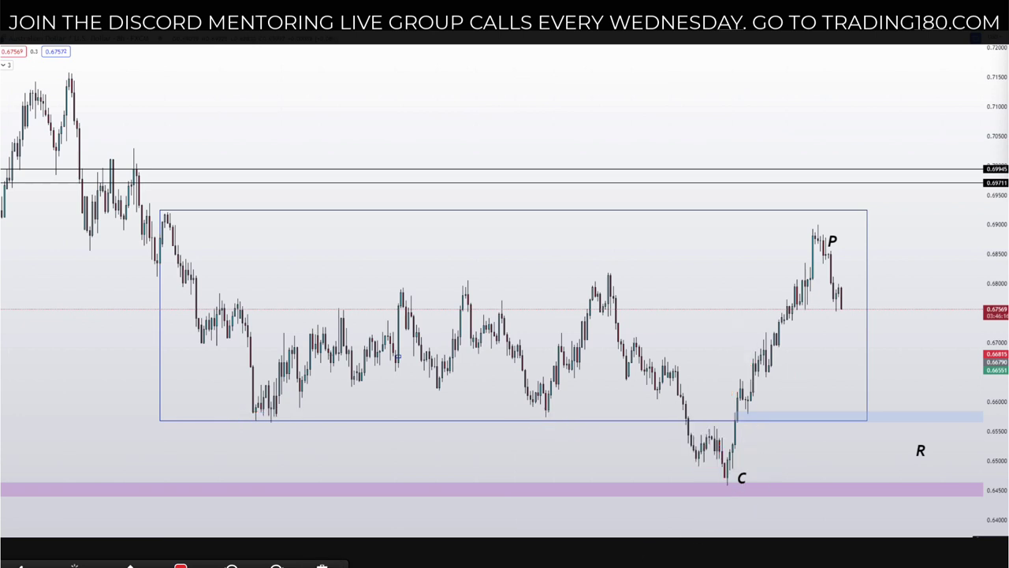
Step: Draw a line at the first low beneath the box, and trace the price swings down to a circled low at C
drag(697, 465, 772, 459)
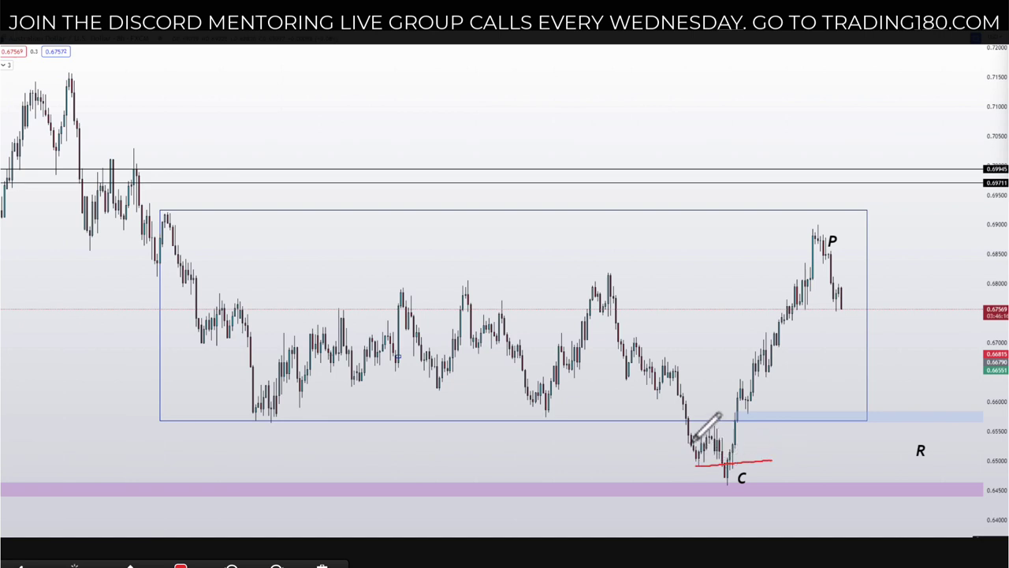
mouse_move(685, 425)
mouse_down()
mouse_move(701, 464)
mouse_move(713, 434)
mouse_move(723, 481)
mouse_move(732, 472)
mouse_move(722, 465)
mouse_up()
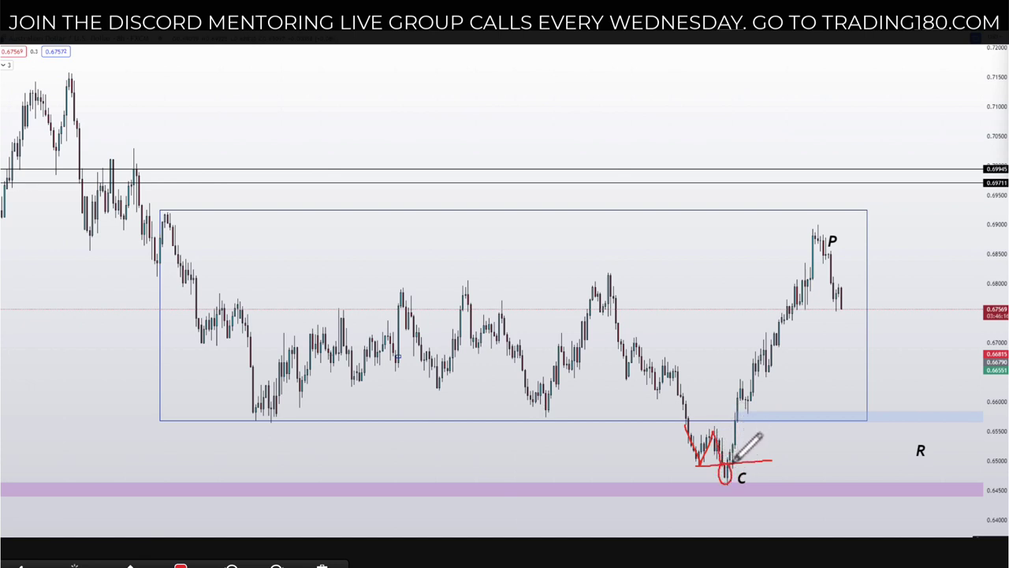
Step: Trace the rally from C, draw levels toward R and along the box's lower edge, and sketch a projected fall to R with an upward arrow
mouse_move(730, 477)
mouse_down()
mouse_move(744, 384)
mouse_move(771, 364)
mouse_move(793, 306)
mouse_up()
drag(771, 462, 952, 463)
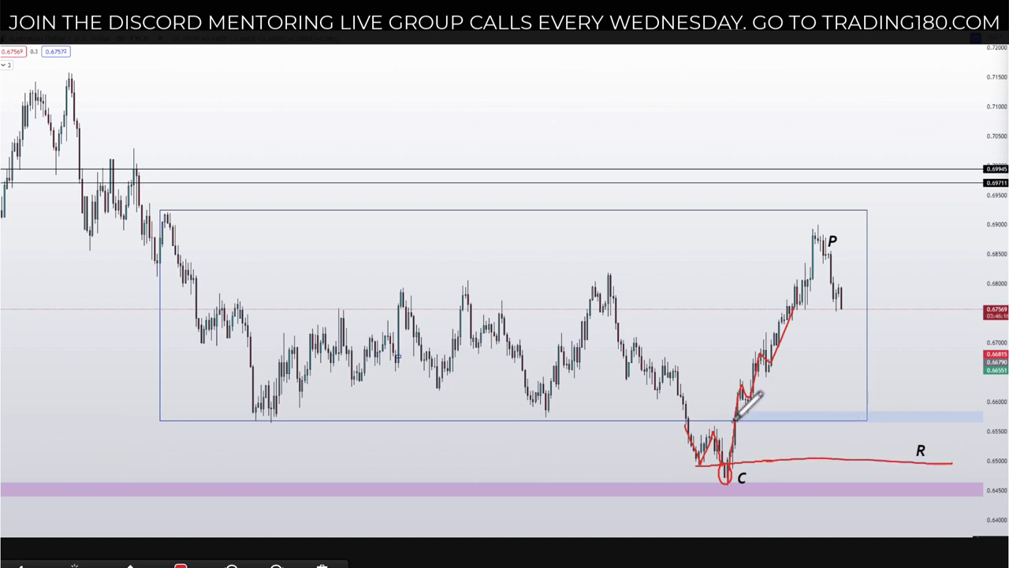
drag(738, 419, 928, 420)
mouse_move(842, 312)
mouse_down()
mouse_move(869, 340)
mouse_move(898, 465)
mouse_move(946, 410)
mouse_move(950, 418)
mouse_up()
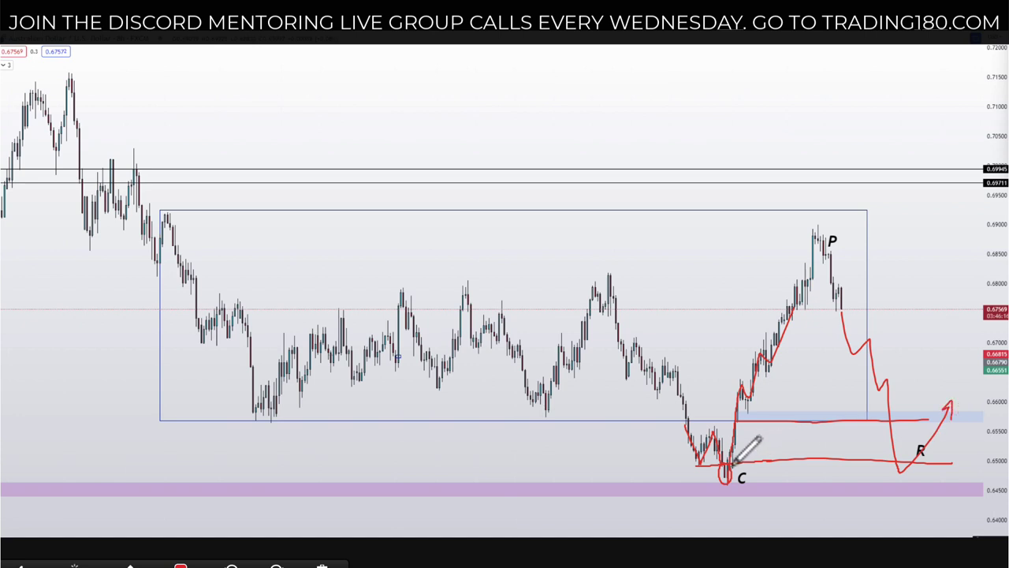
Step: Circle the low at C, the peak at P and the projected low at R, and draw another upward arrow from R
drag(732, 461, 743, 464)
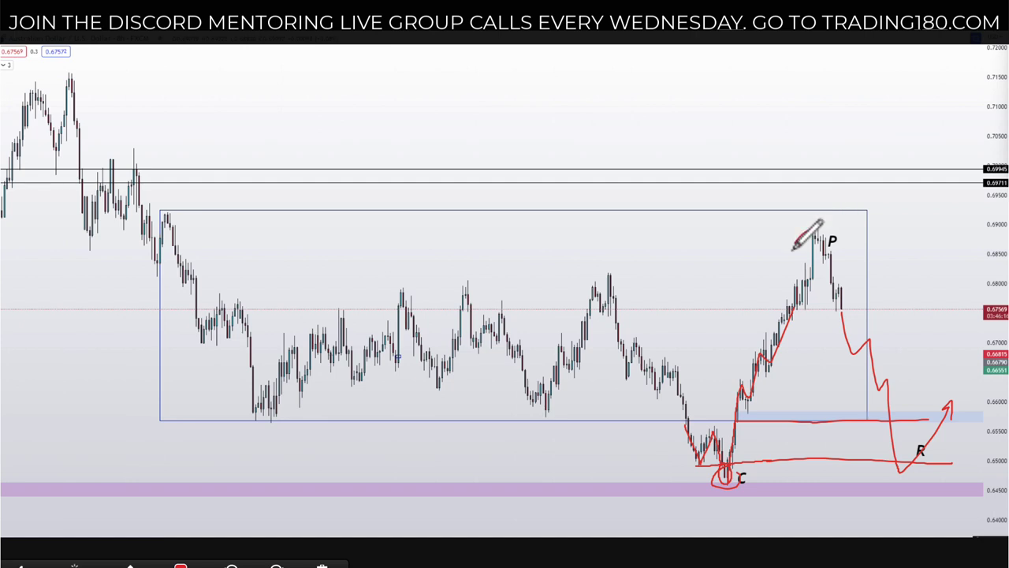
drag(793, 250, 806, 239)
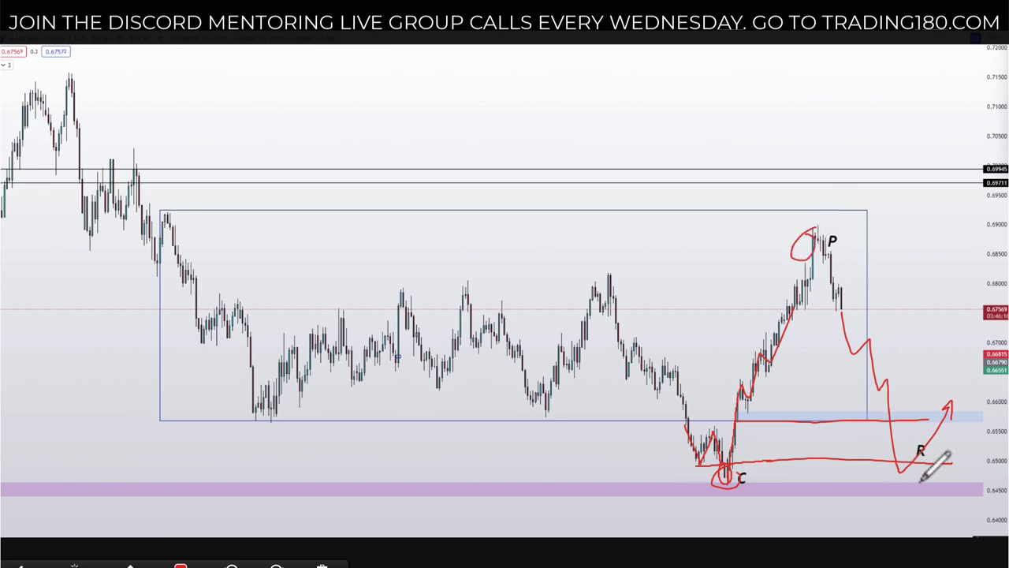
mouse_move(895, 463)
mouse_down()
mouse_move(913, 470)
mouse_move(918, 447)
mouse_move(925, 456)
mouse_up()
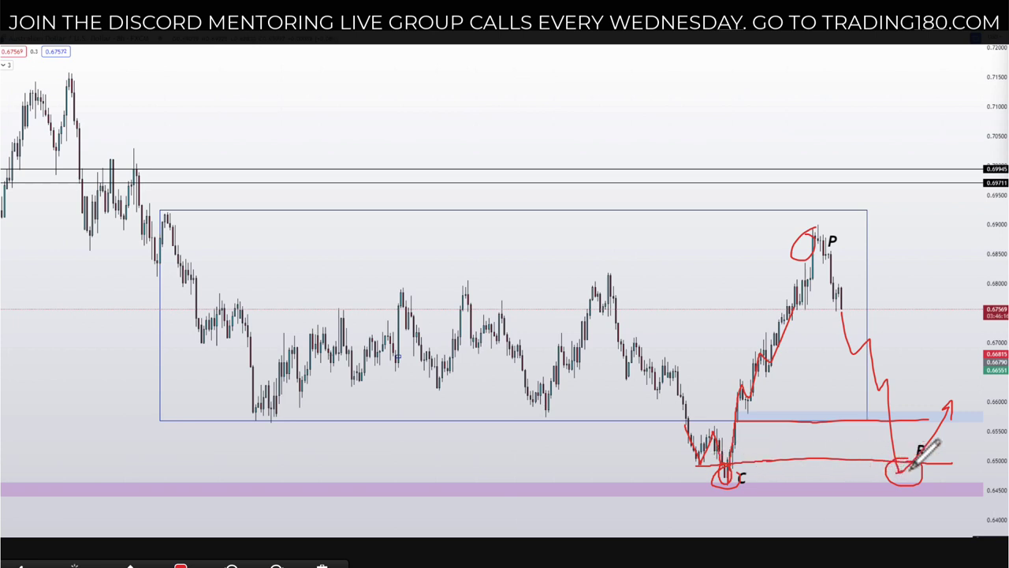
mouse_move(912, 465)
mouse_down()
mouse_move(953, 406)
mouse_move(955, 430)
mouse_up()
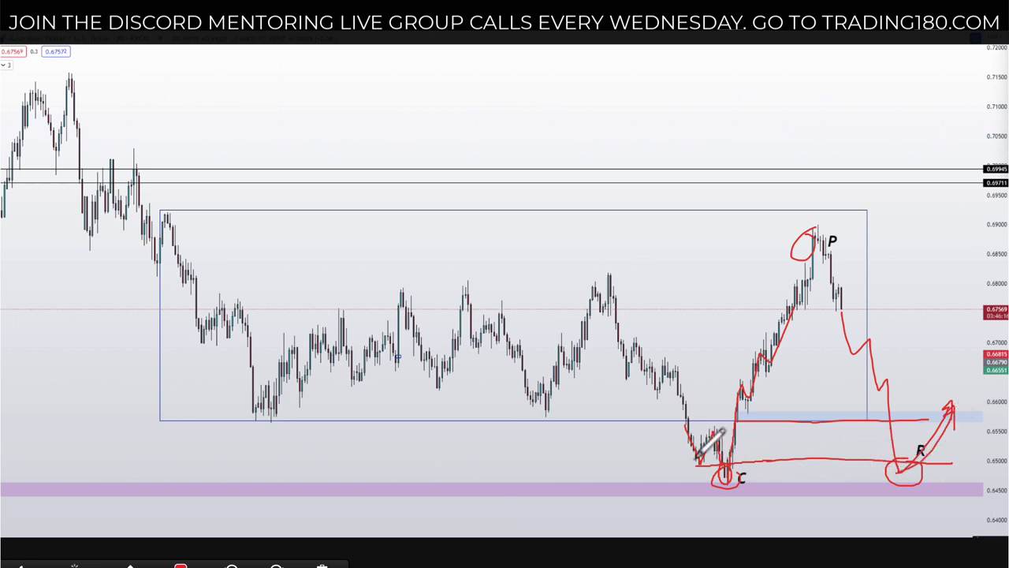
Step: Reinforce the horizontal level running from the first low to R, and circle the whole swing pattern around C
drag(697, 456, 946, 458)
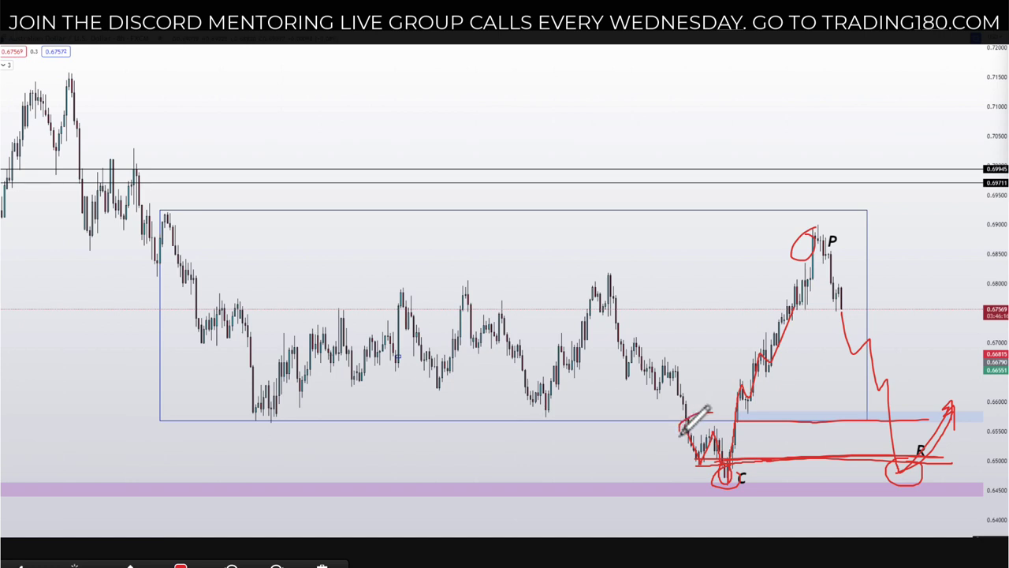
mouse_move(680, 432)
mouse_down()
mouse_move(714, 490)
mouse_move(761, 456)
mouse_move(695, 415)
mouse_move(704, 426)
mouse_up()
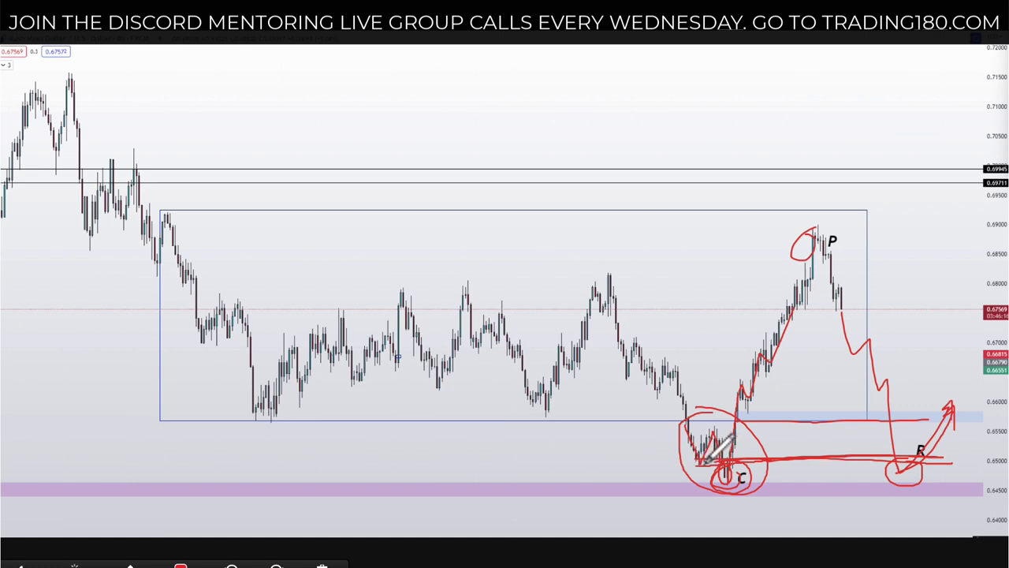
Step: Extend the first low's level back to the start of the chart, sketch a V rebounding from it, and underline the chart title
drag(697, 464, 2, 462)
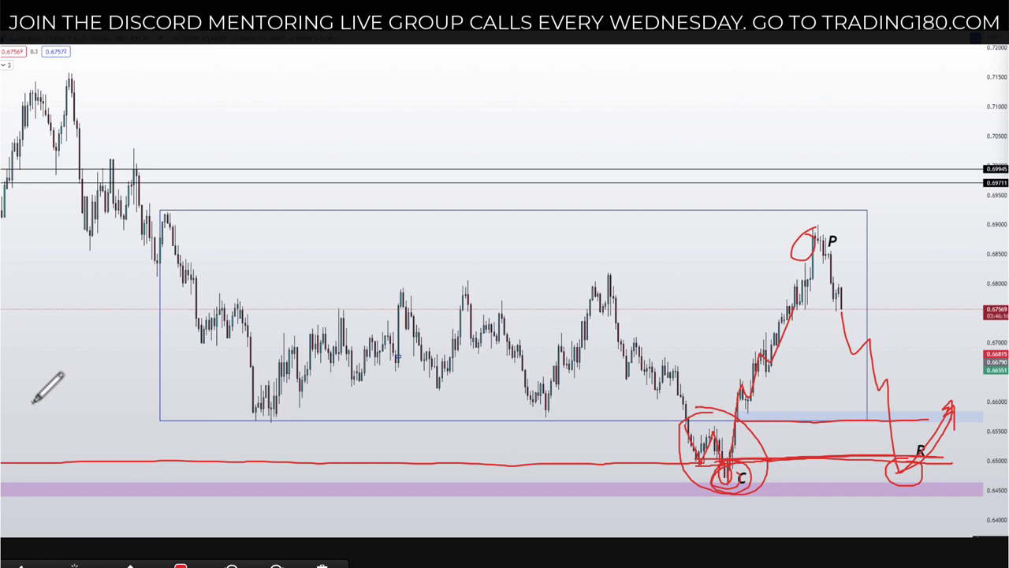
click(31, 400)
drag(16, 357, 29, 396)
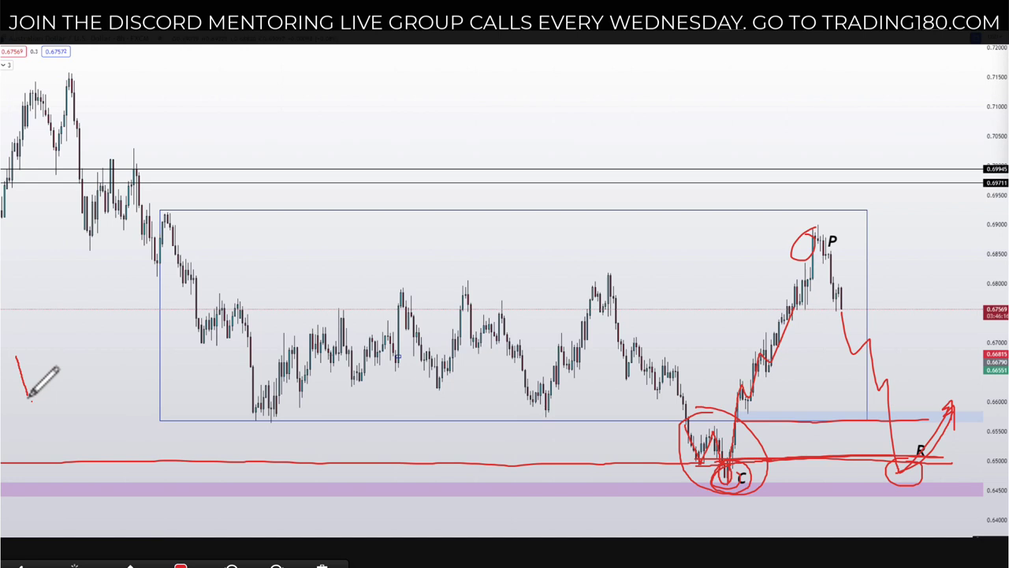
mouse_move(29, 394)
mouse_down()
mouse_move(48, 459)
mouse_move(82, 331)
mouse_up()
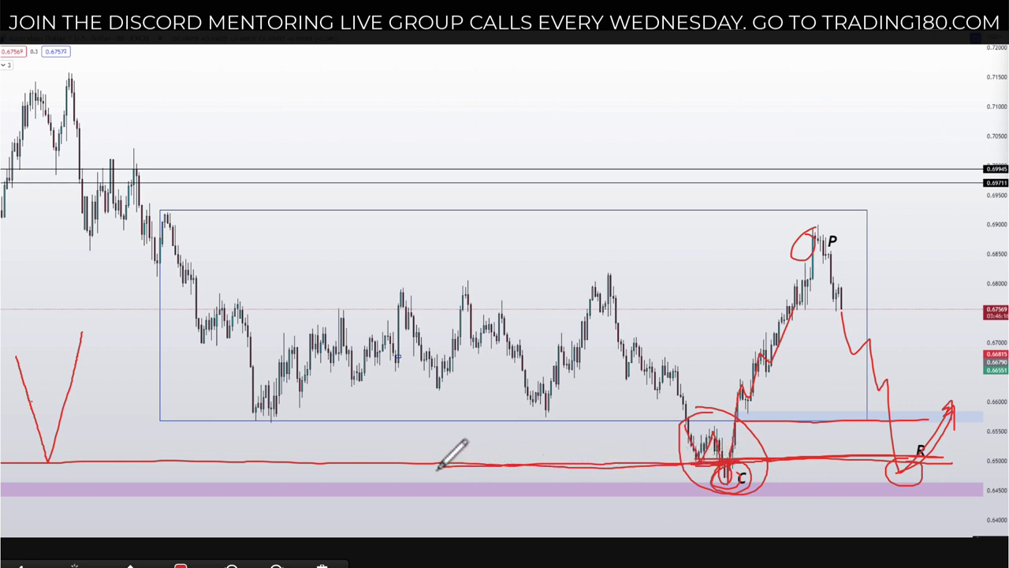
drag(438, 467, 45, 462)
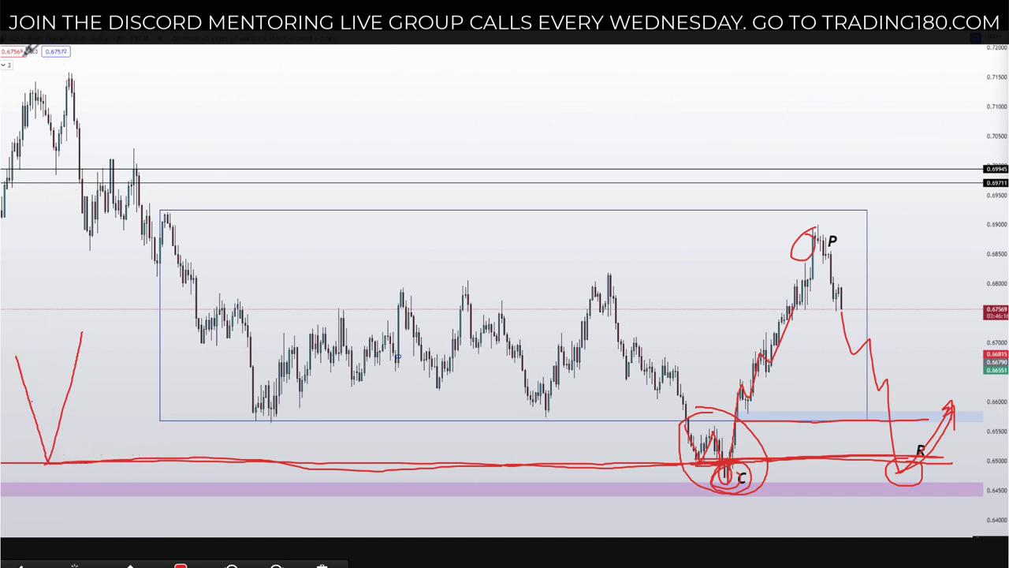
drag(6, 47, 117, 47)
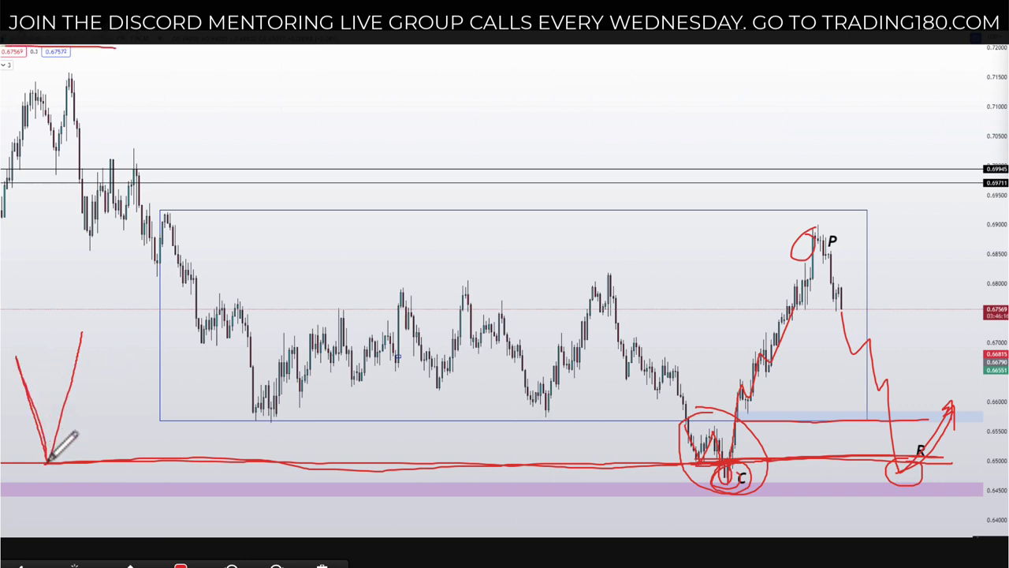
Step: Reinforce the V and circle its low, sketch smaller bounces after it, and trace the drop into the first low before C
drag(47, 459, 84, 332)
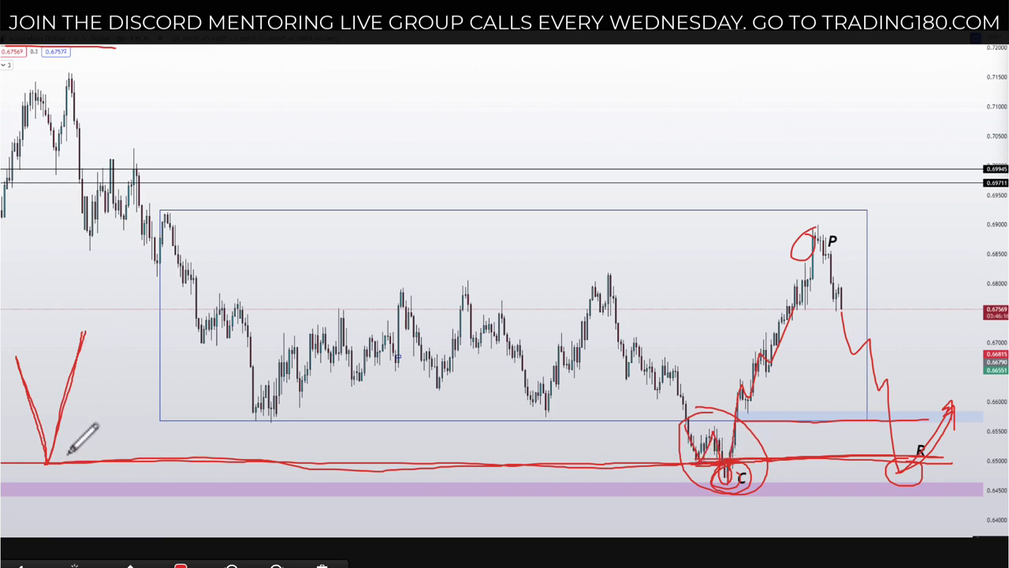
mouse_move(63, 435)
mouse_down()
mouse_move(73, 448)
mouse_move(125, 407)
mouse_up()
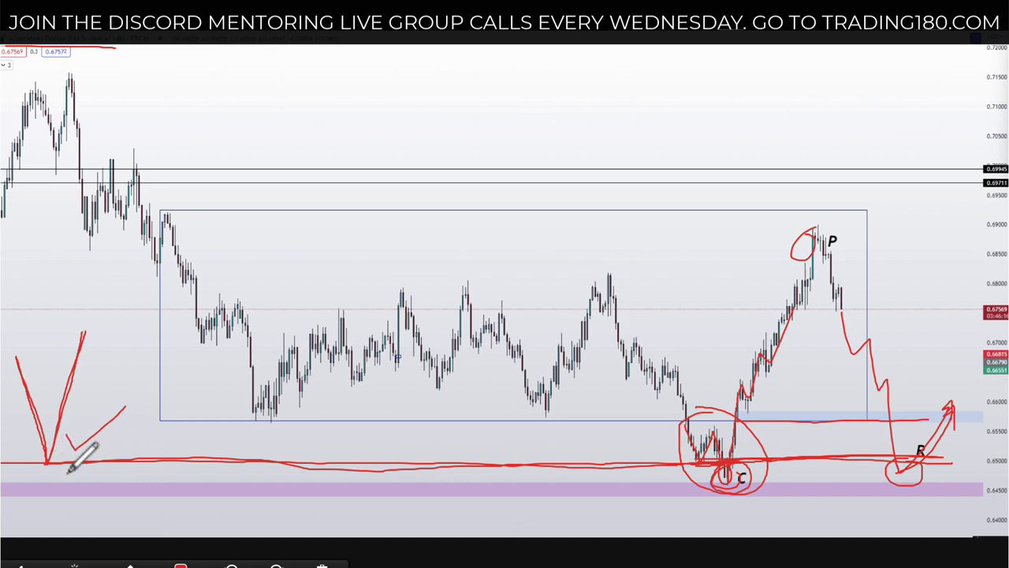
mouse_move(61, 446)
mouse_down()
mouse_move(33, 452)
mouse_move(65, 459)
mouse_up()
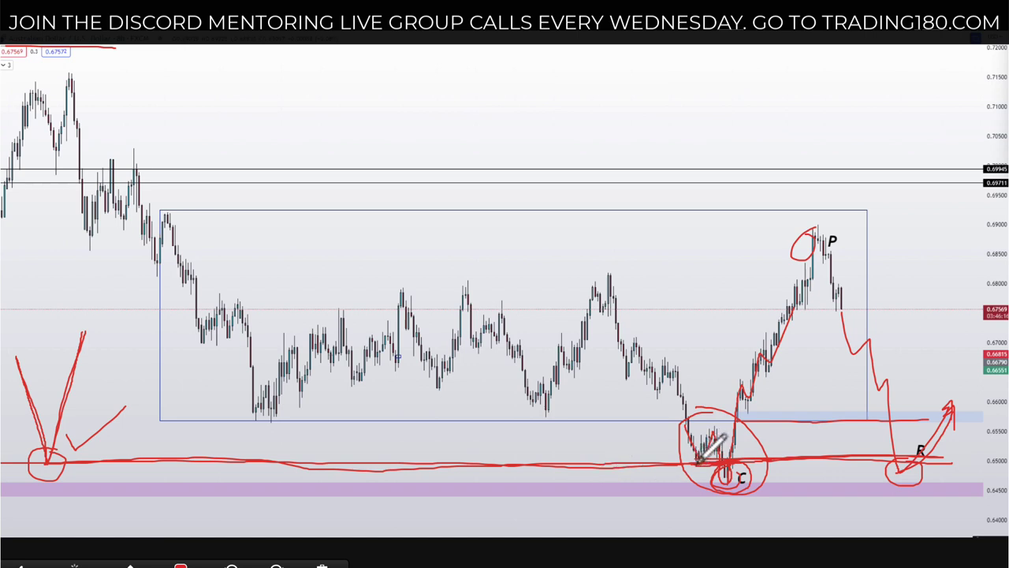
drag(669, 369, 702, 462)
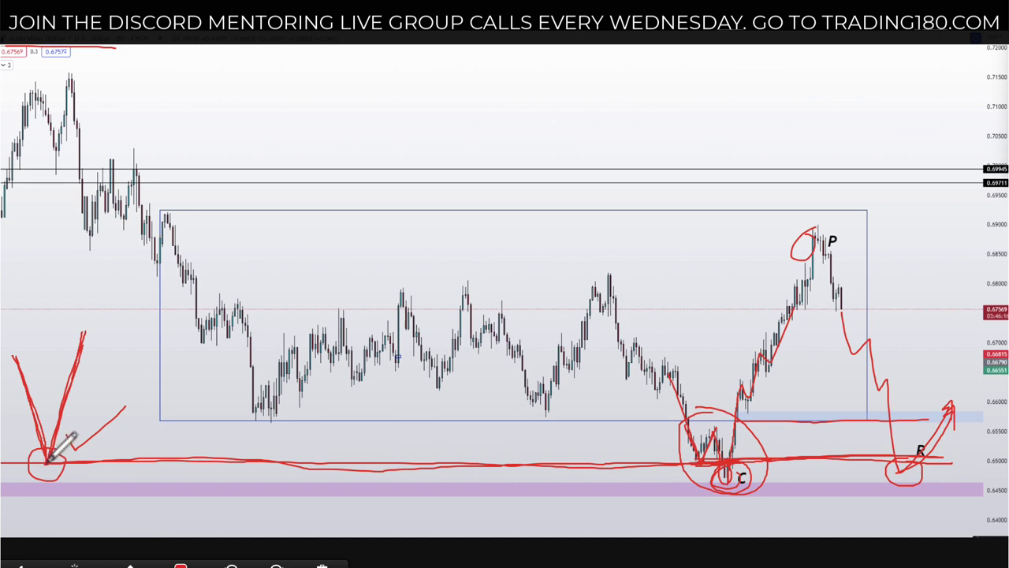
mouse_move(99, 439)
mouse_down()
mouse_move(135, 413)
mouse_move(128, 428)
mouse_move(144, 449)
mouse_move(163, 419)
mouse_up()
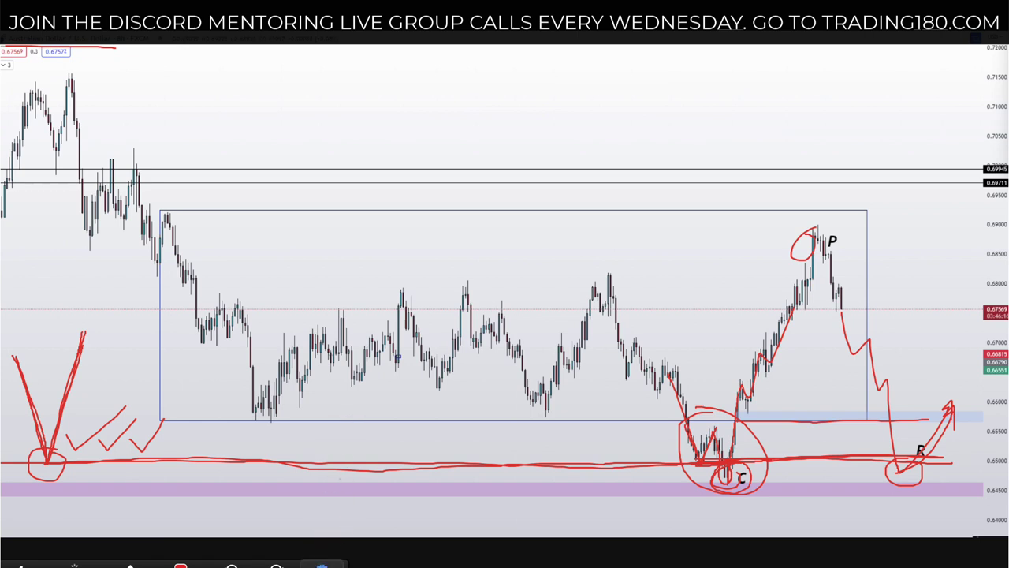
Step: Erase all red annotations and close the enlarged chart image to return to the discussion-room channel
click(321, 564)
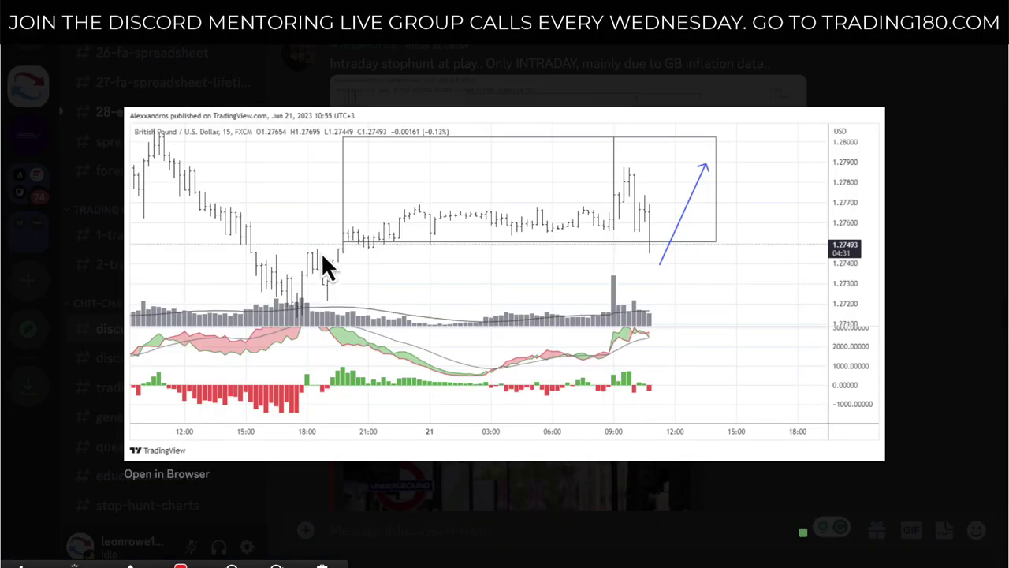
click(276, 84)
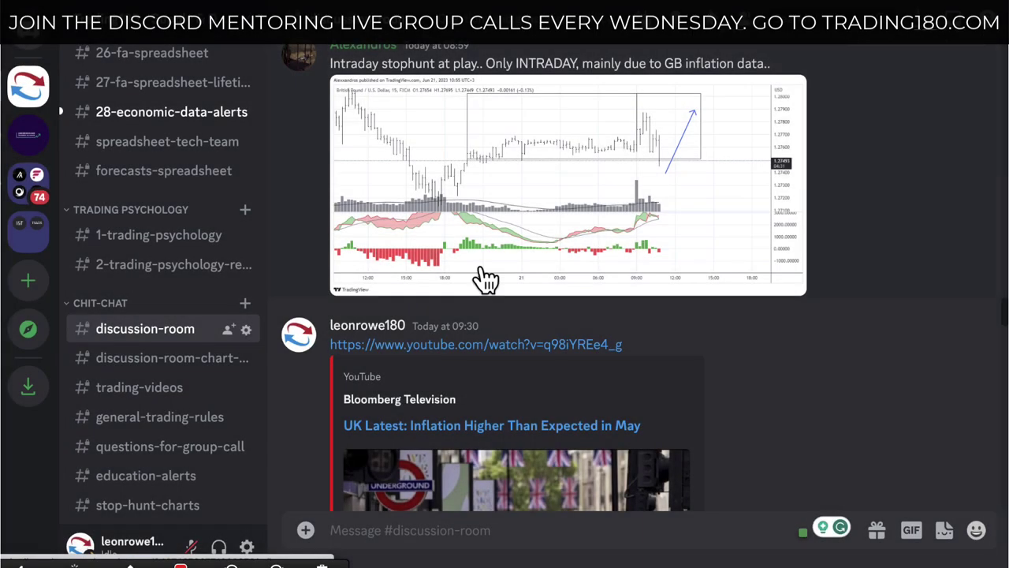
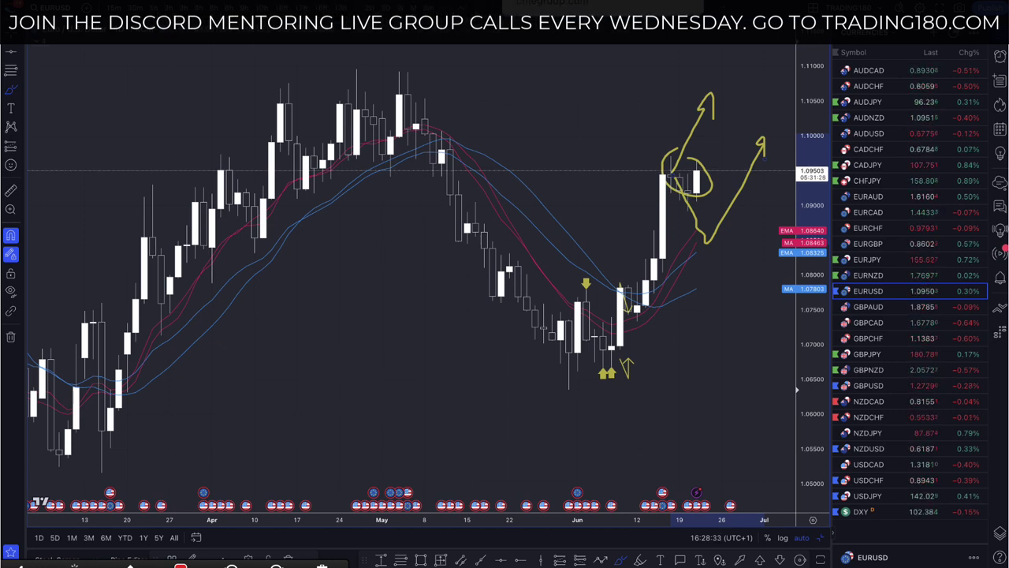
Step: Open the USDCAD chart in TradingView and examine the circled June 2023 lows against the full range box
click(884, 462)
scroll(604, 359, up, 2)
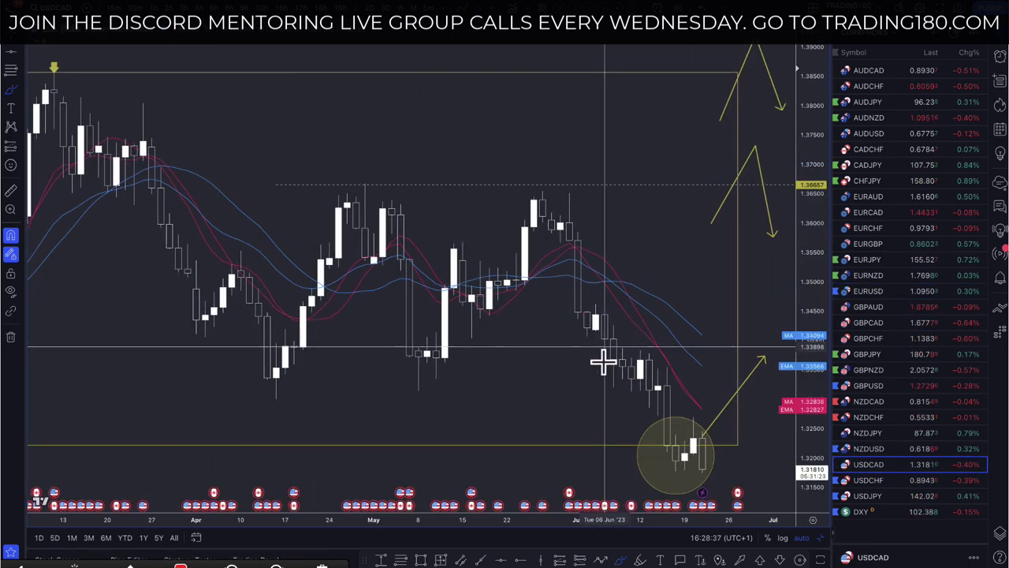
scroll(604, 361, up, 3)
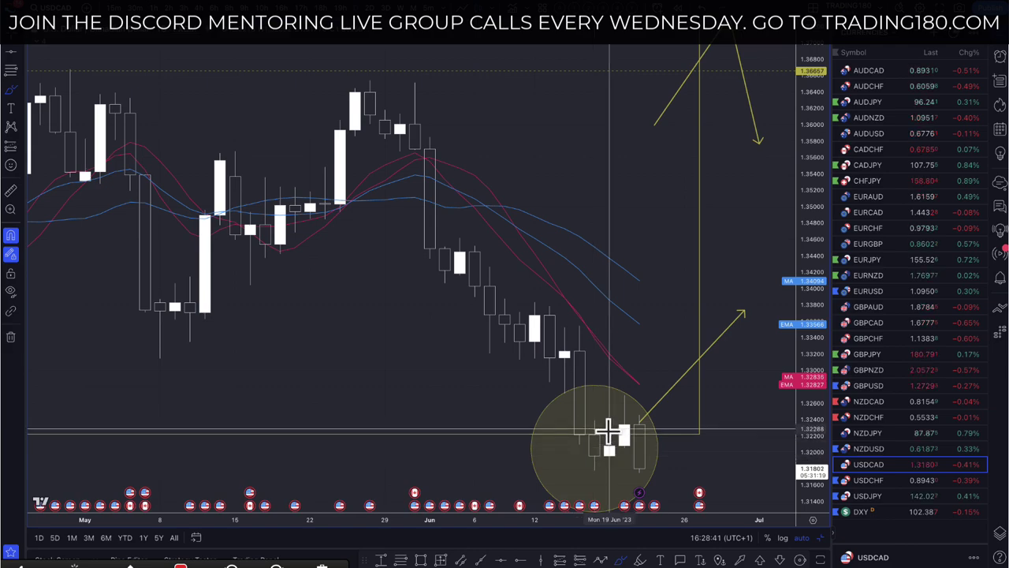
scroll(605, 429, down, 3)
scroll(606, 427, down, 3)
scroll(547, 363, up, 3)
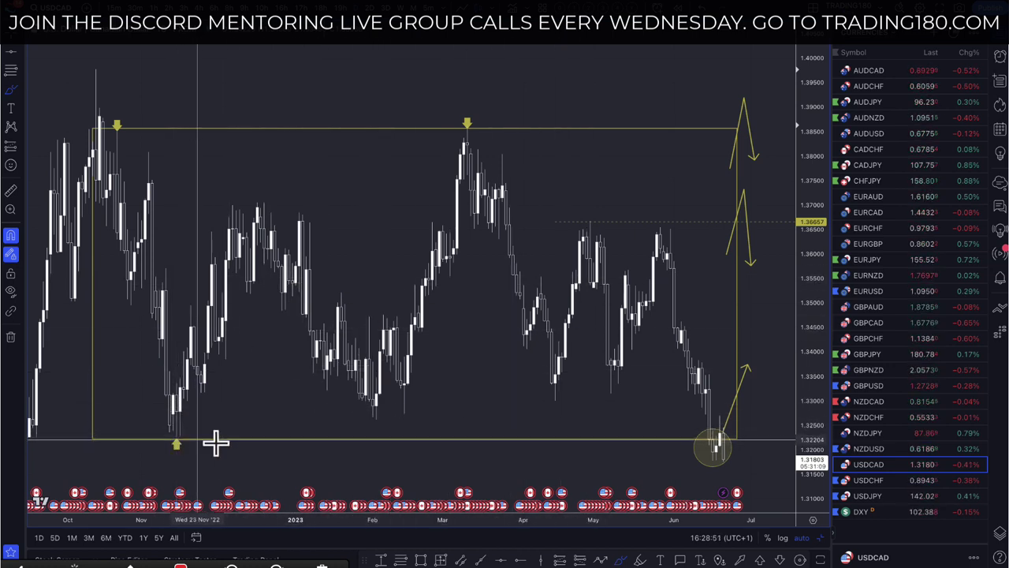
Step: Place a horizontal line at 1.32211 through the July 2022 high, level with the range box's lower edge
scroll(236, 443, down, 1)
scroll(275, 419, down, 3)
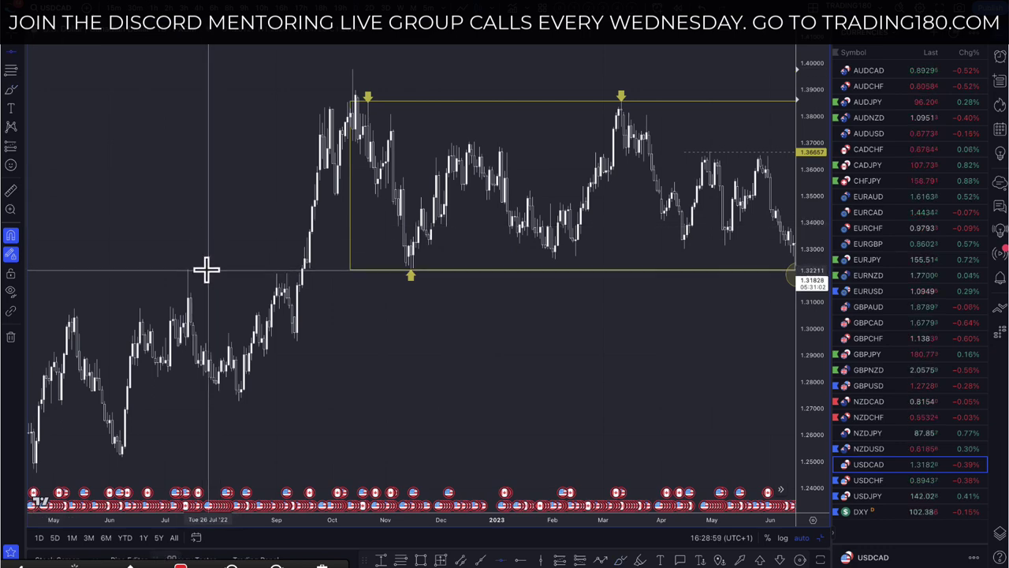
scroll(293, 293, up, 5)
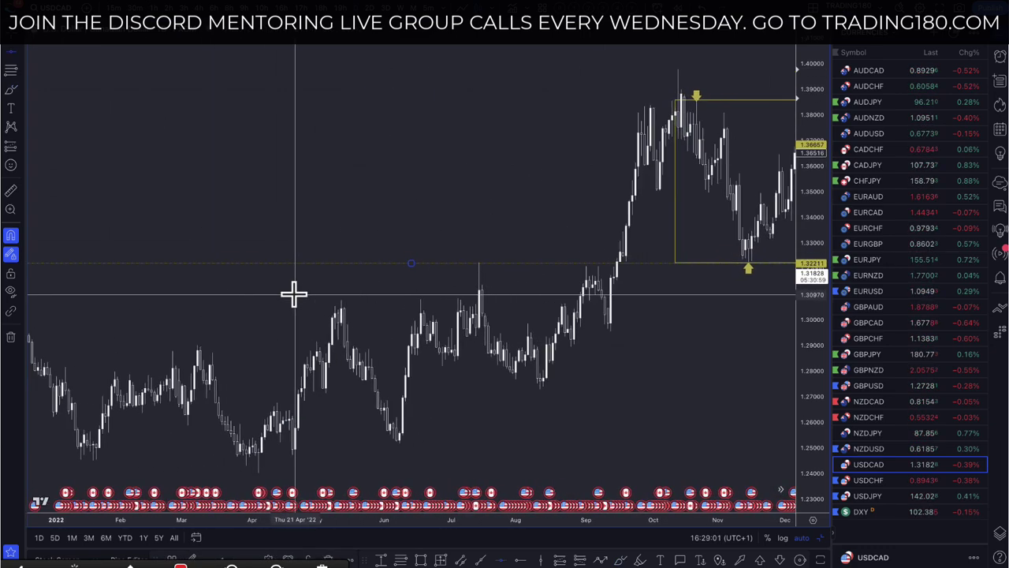
Step: Mark the 14 July, 1 September and 7 September 2022 highs at the 1.32211 line with down arrows
scroll(300, 293, up, 1)
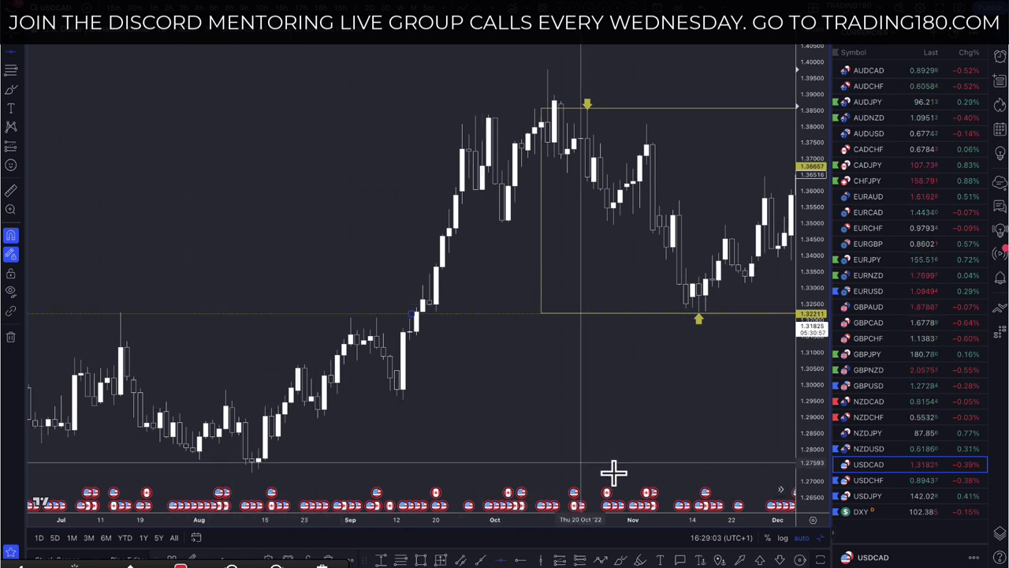
click(780, 560)
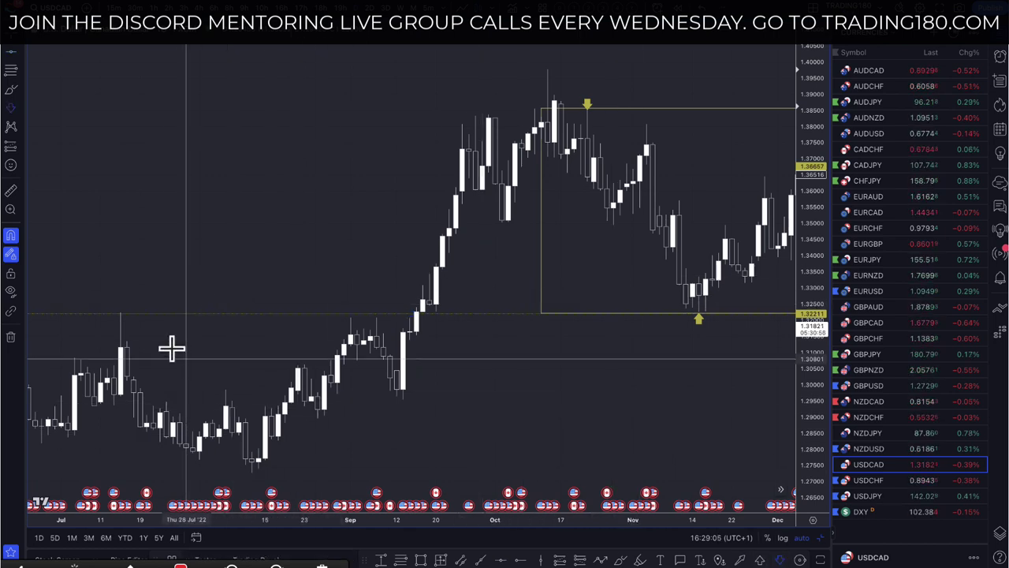
click(119, 308)
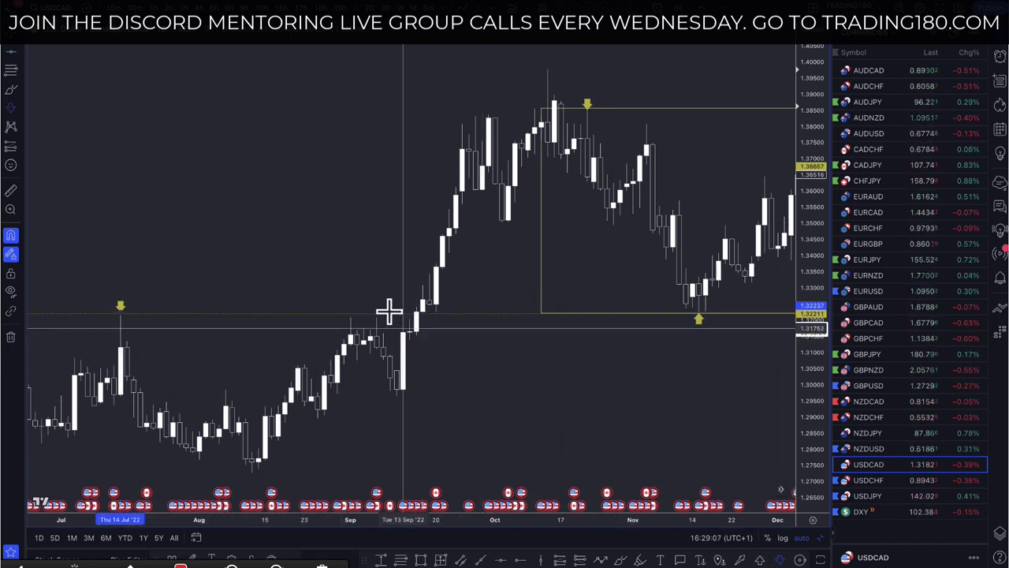
click(350, 311)
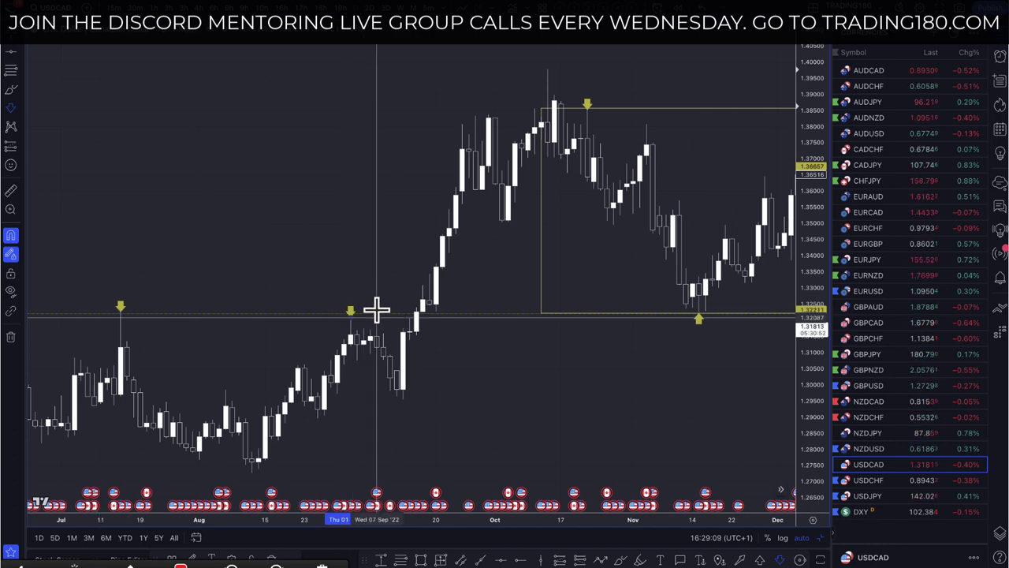
click(377, 312)
Step: Examine how the marked 2022 highs relate to the range box's lower edge and the circled June 2023 lows
scroll(613, 323, right, 5)
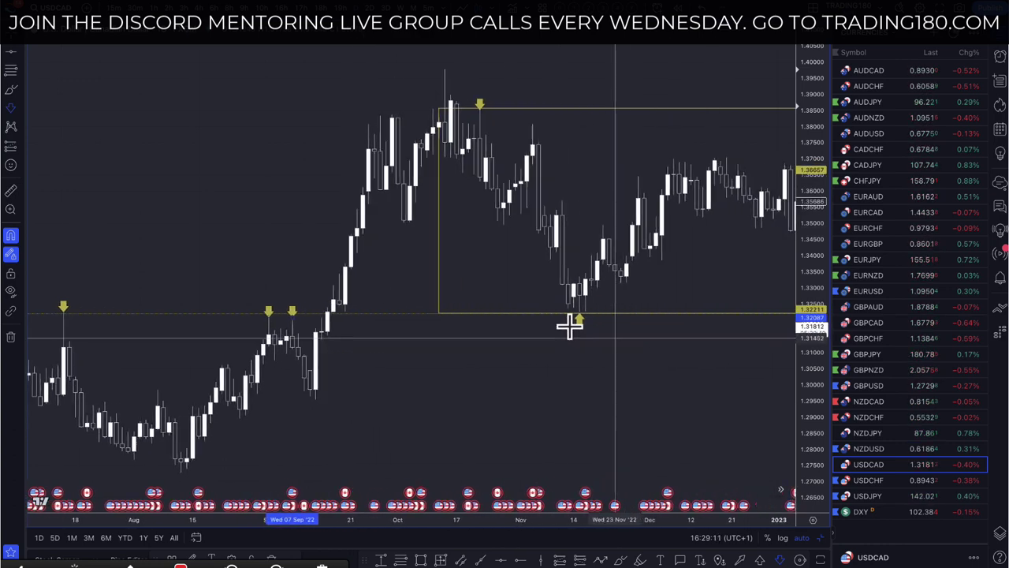
scroll(569, 326, right, 10)
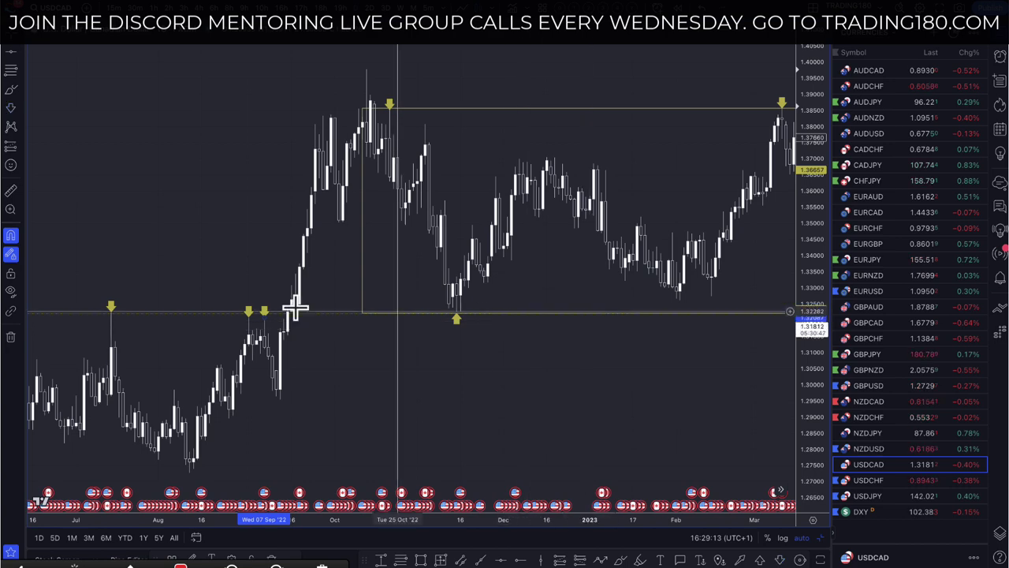
scroll(426, 316, down, 1)
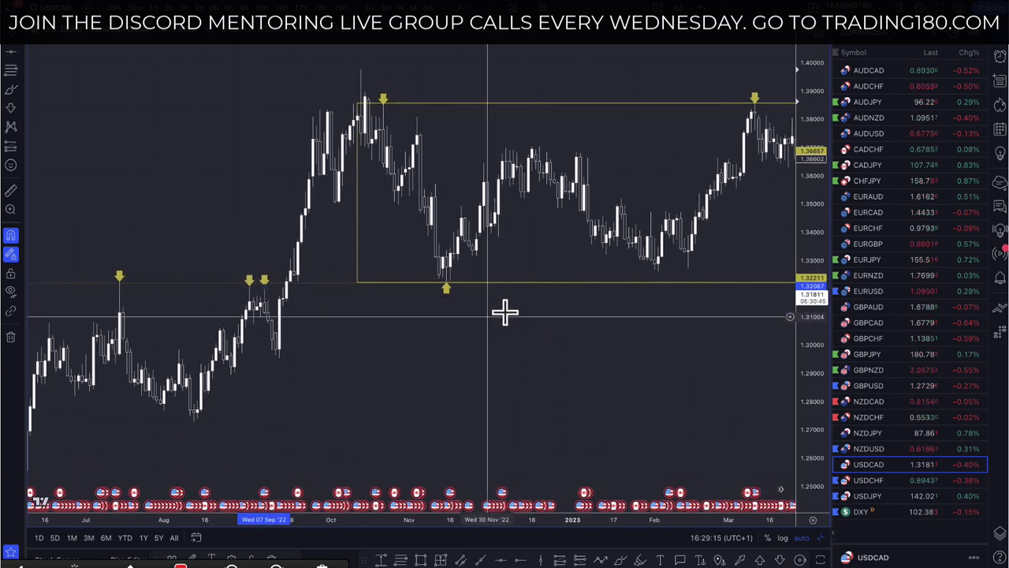
scroll(505, 313, right, 10)
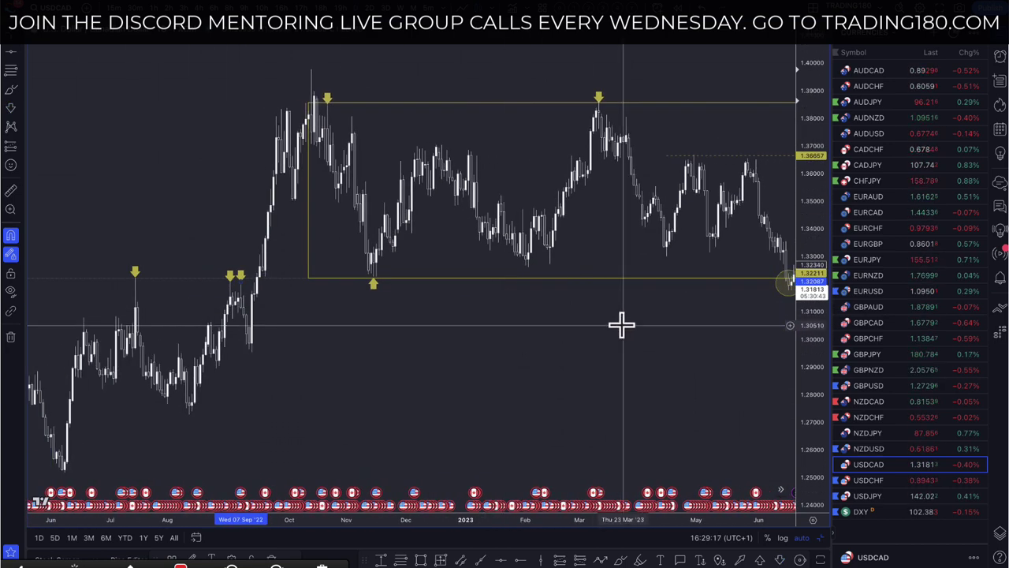
scroll(621, 324, right, 5)
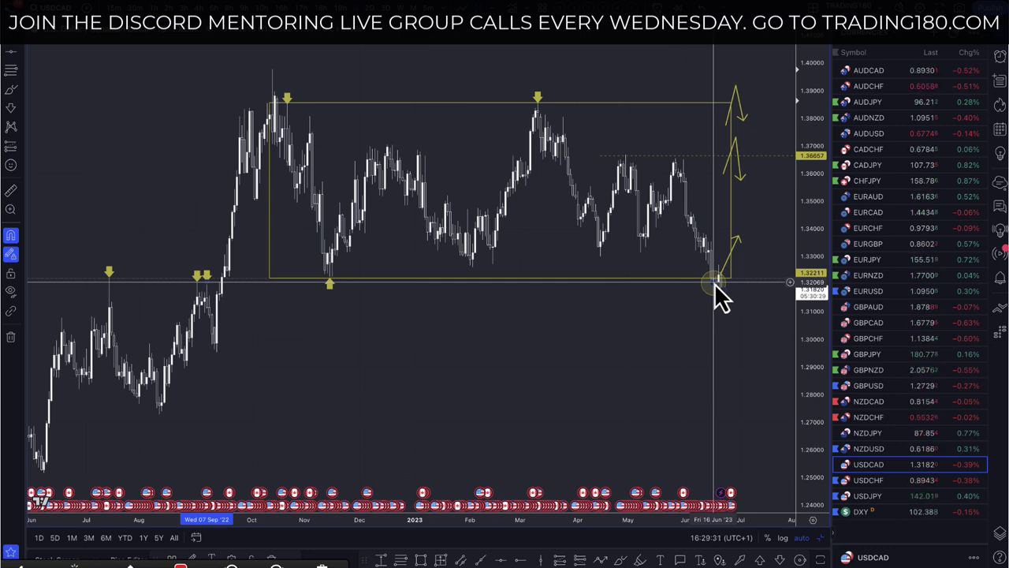
scroll(711, 311, up, 2)
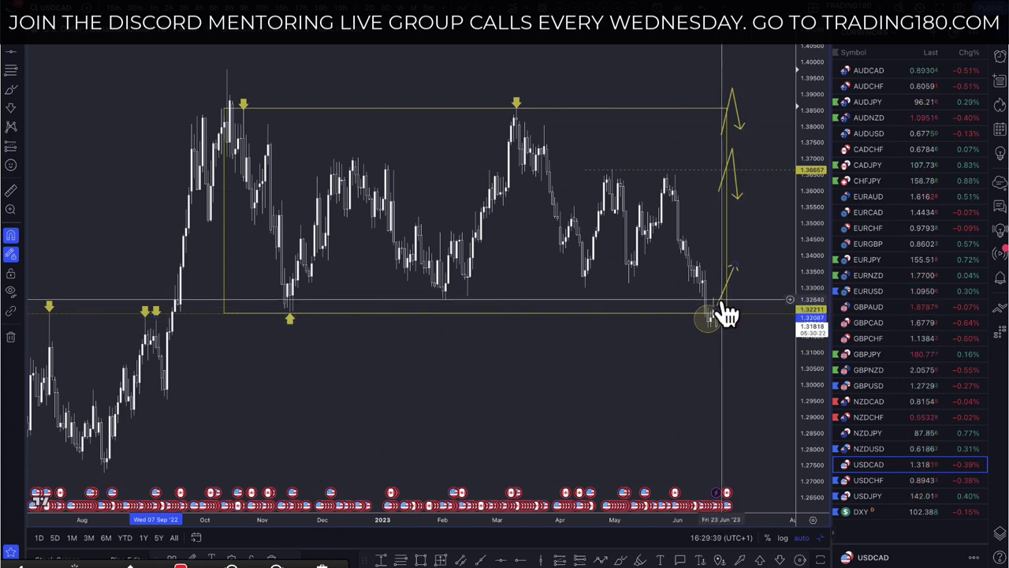
scroll(722, 305, up, 3)
scroll(719, 299, up, 2)
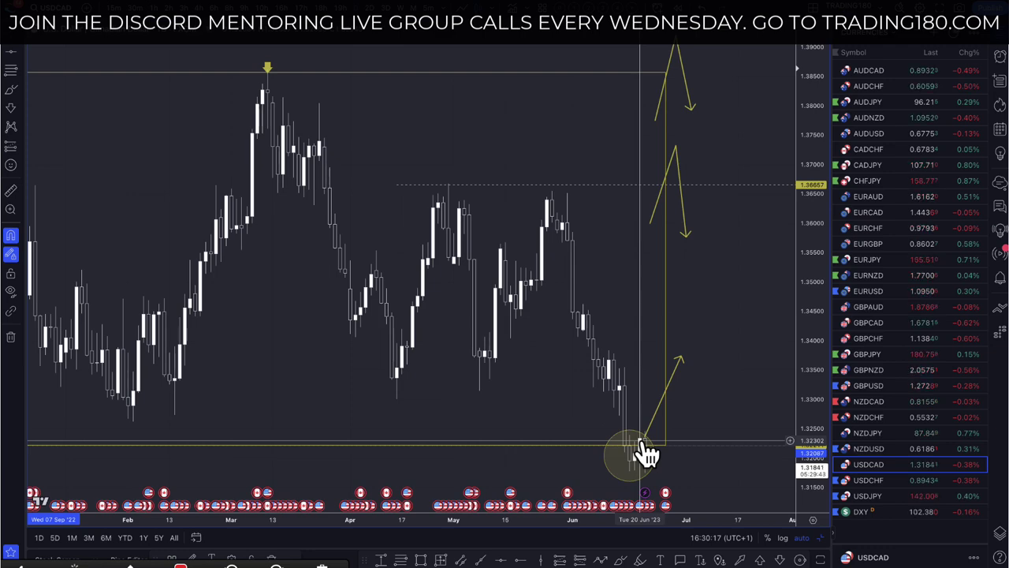
scroll(676, 453, down, 5)
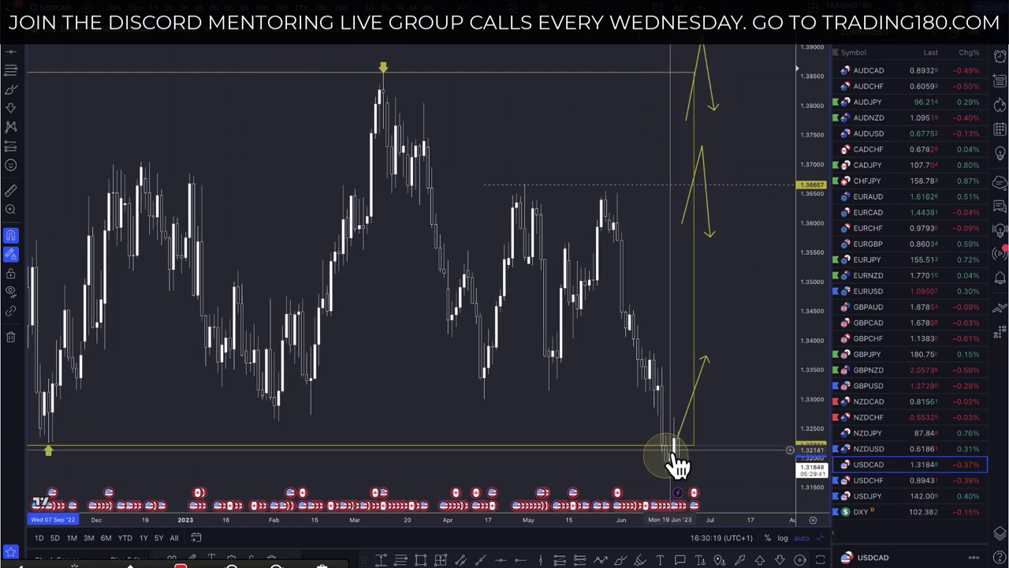
scroll(673, 458, down, 4)
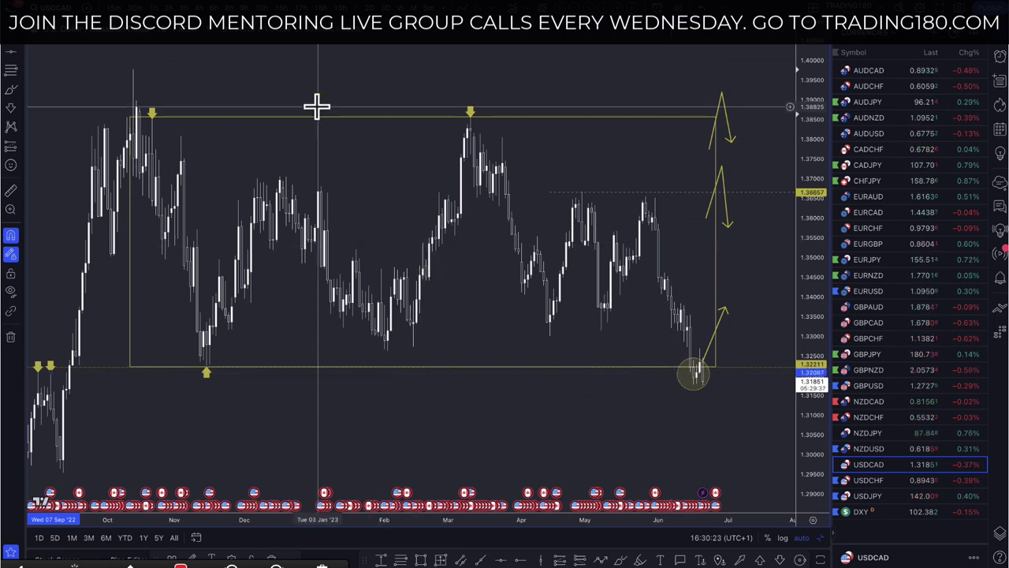
Step: Draw a circled question mark with the brush just beneath the range box's lower edge, beside the June 2023 lows
click(11, 89)
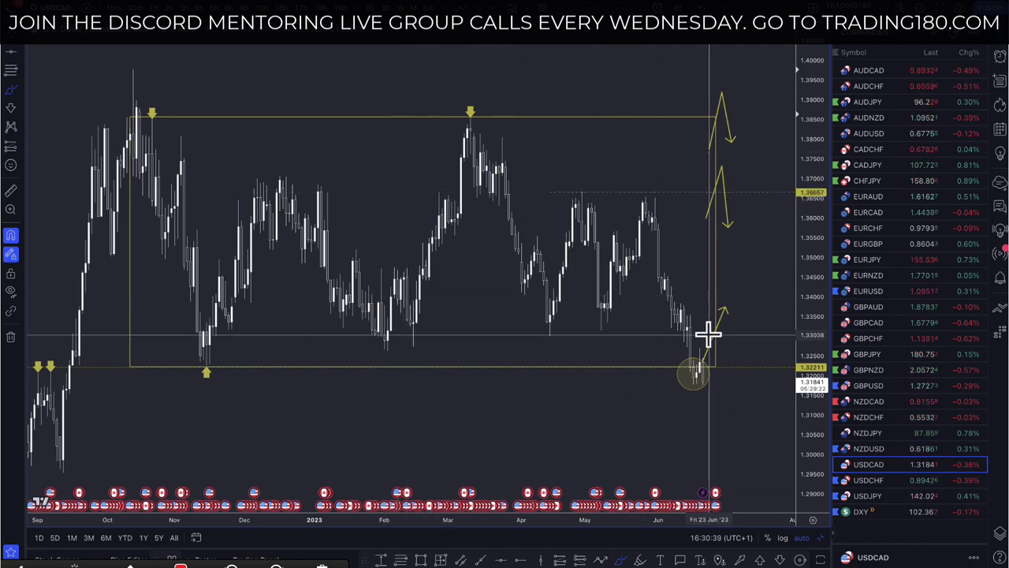
scroll(708, 335, up, 2)
scroll(707, 333, down, 3)
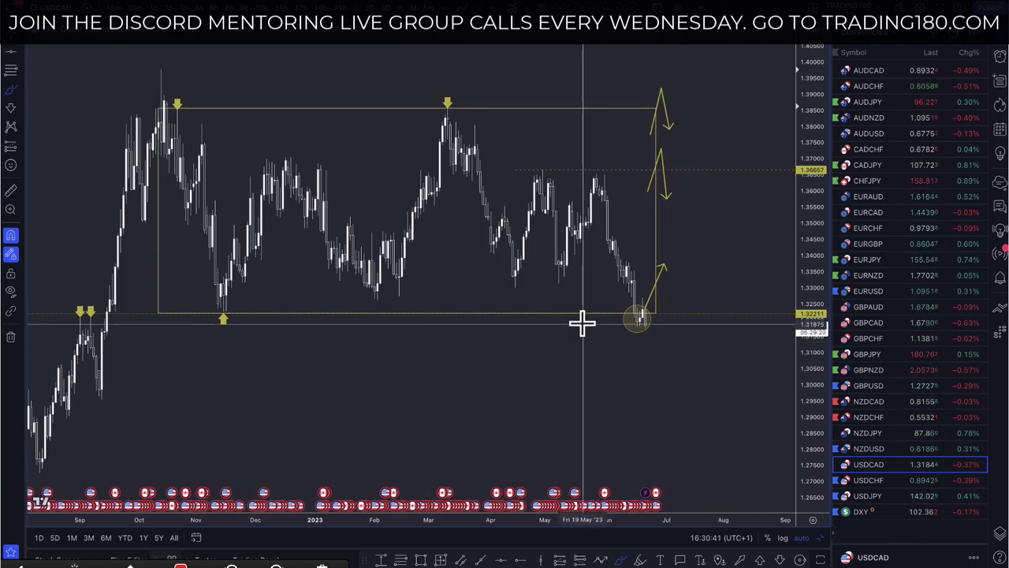
drag(582, 324, 581, 342)
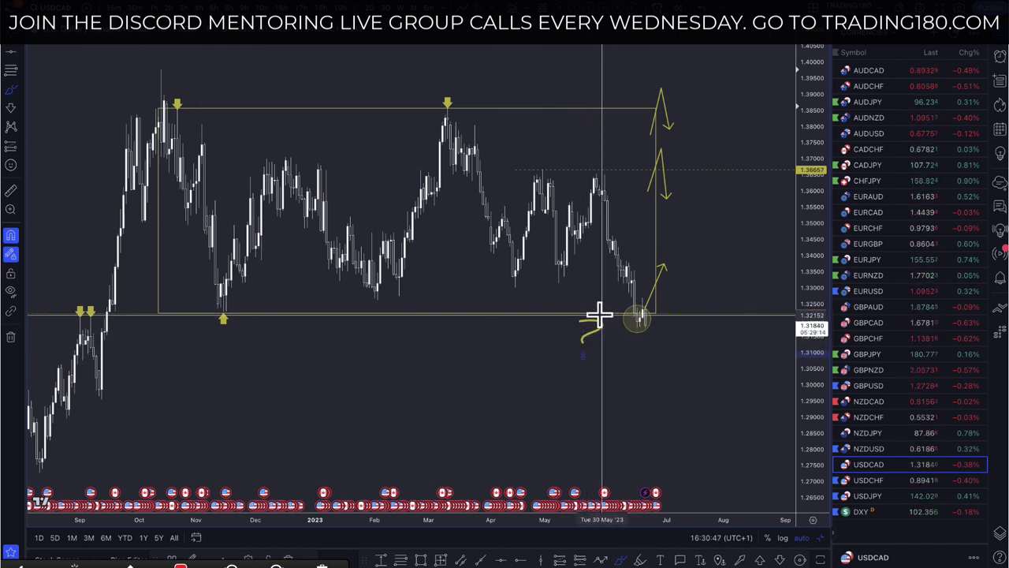
mouse_move(604, 317)
mouse_down()
mouse_move(563, 318)
mouse_move(593, 371)
mouse_move(626, 318)
mouse_up()
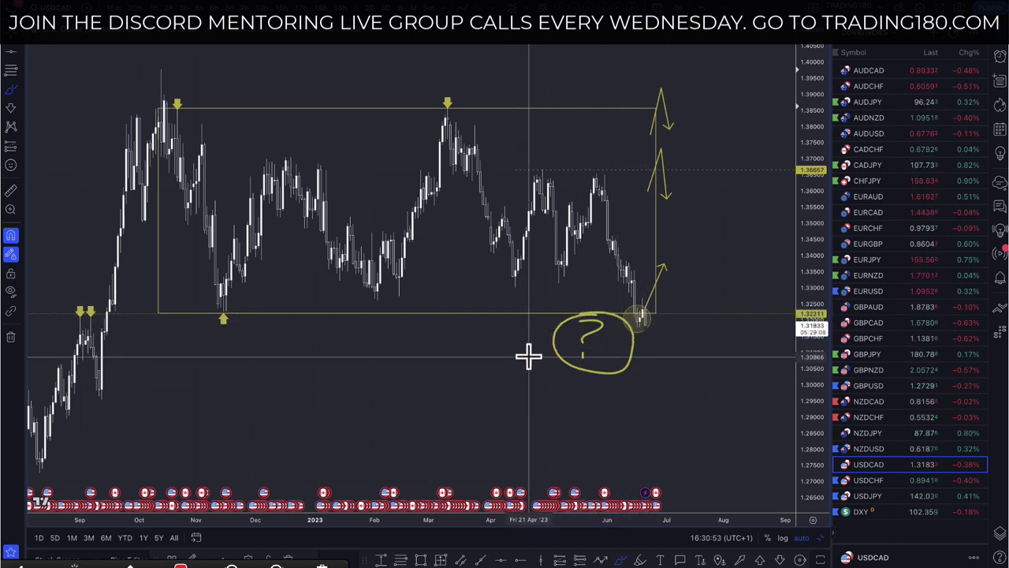
Step: Draw an upward brush arrow beneath the range box around late March 2023 and a short horizontal stroke near 1.3005 in July–August 2023
mouse_move(484, 382)
mouse_down()
mouse_move(484, 326)
mouse_move(475, 332)
mouse_move(493, 335)
mouse_up()
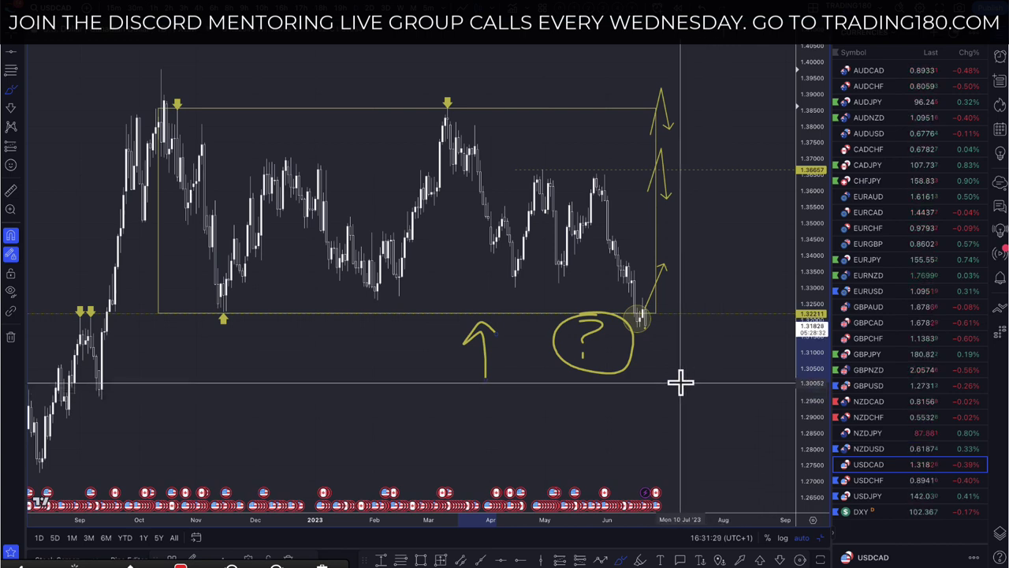
mouse_move(681, 382)
mouse_down()
mouse_move(749, 382)
mouse_move(680, 383)
mouse_up()
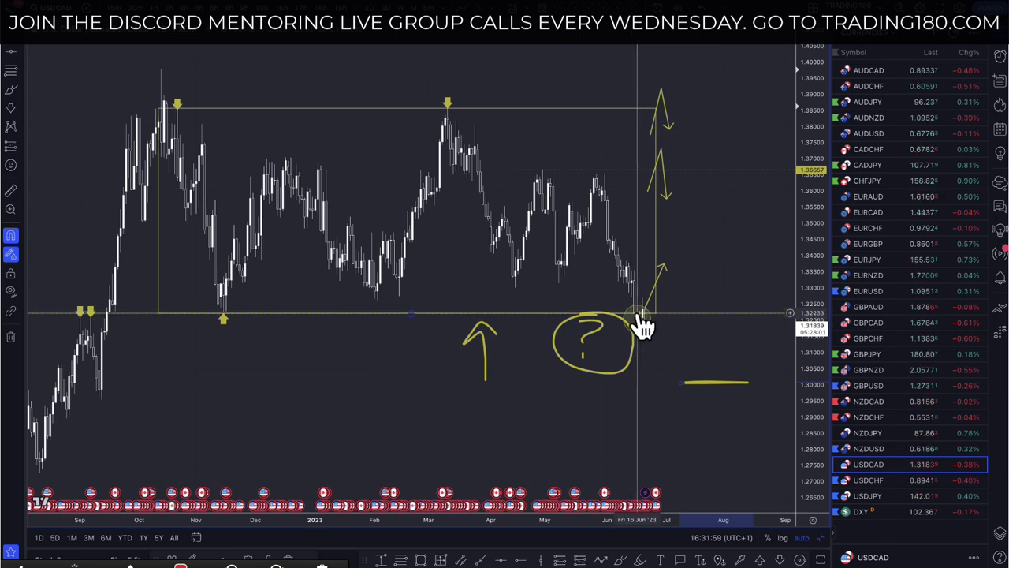
Step: Place a long position on the 20 June 2023 candle with its entry at 1.32340, just above the range low
scroll(389, 320, down, 2)
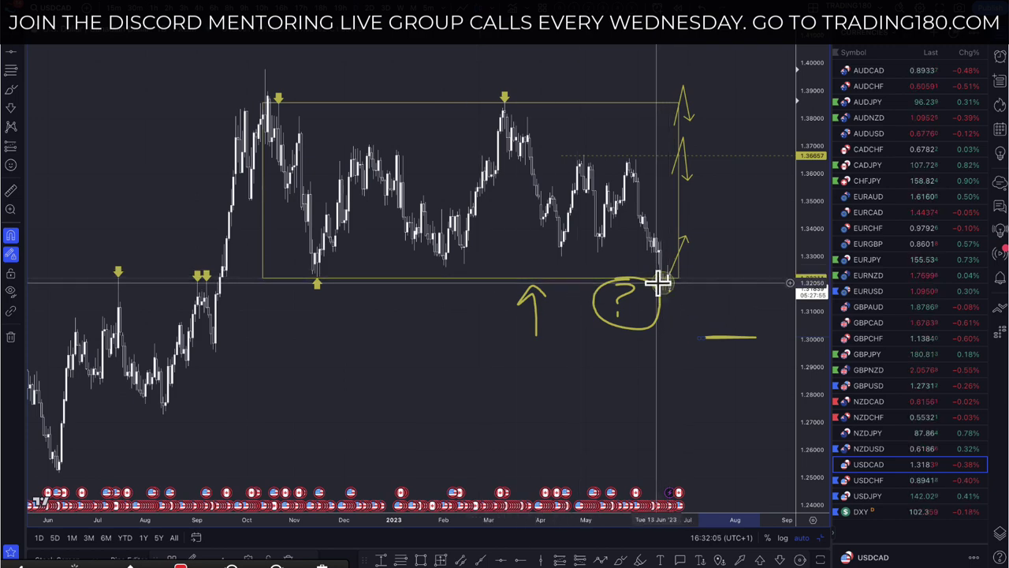
scroll(669, 284, up, 5)
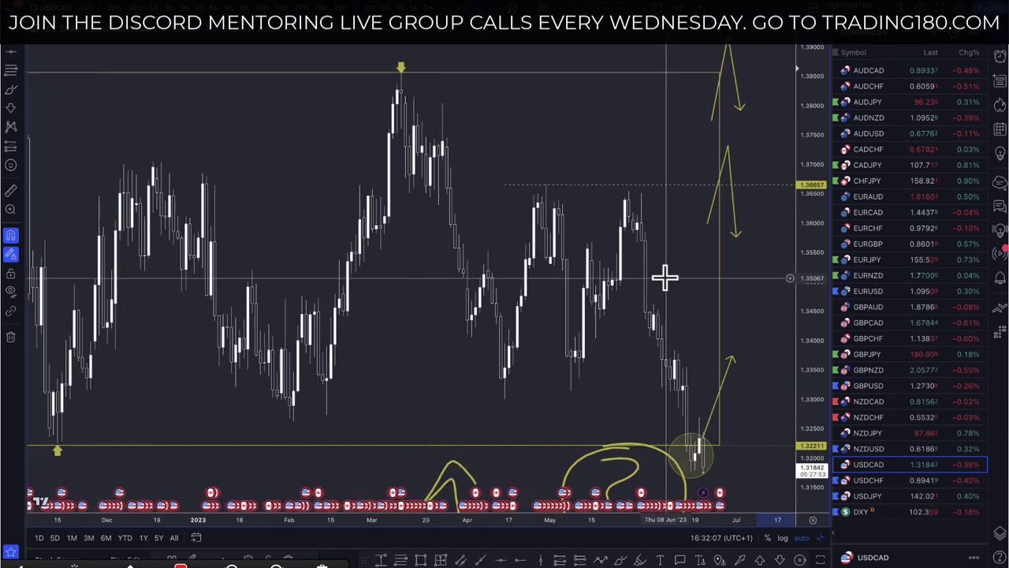
scroll(665, 277, up, 3)
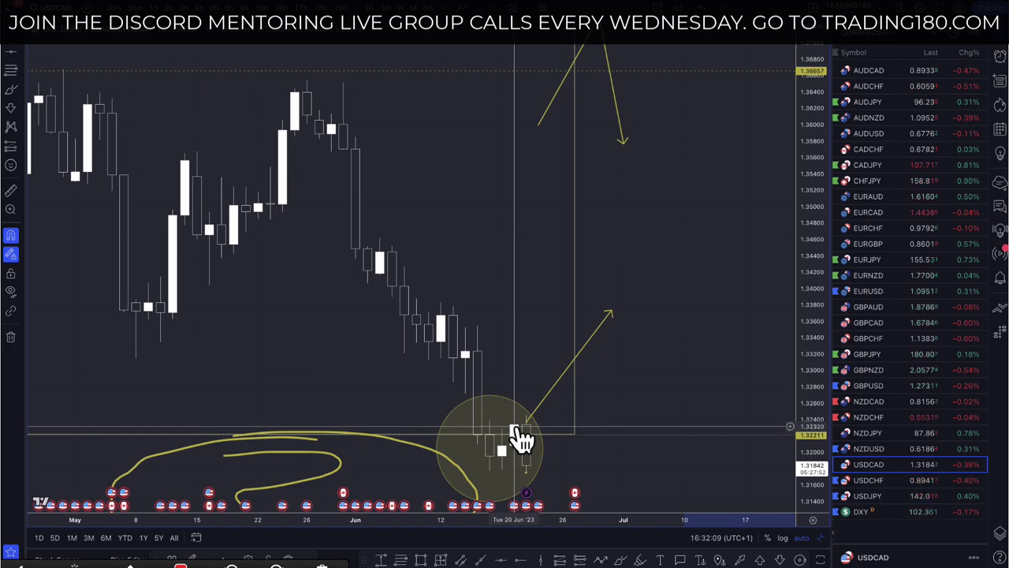
click(11, 146)
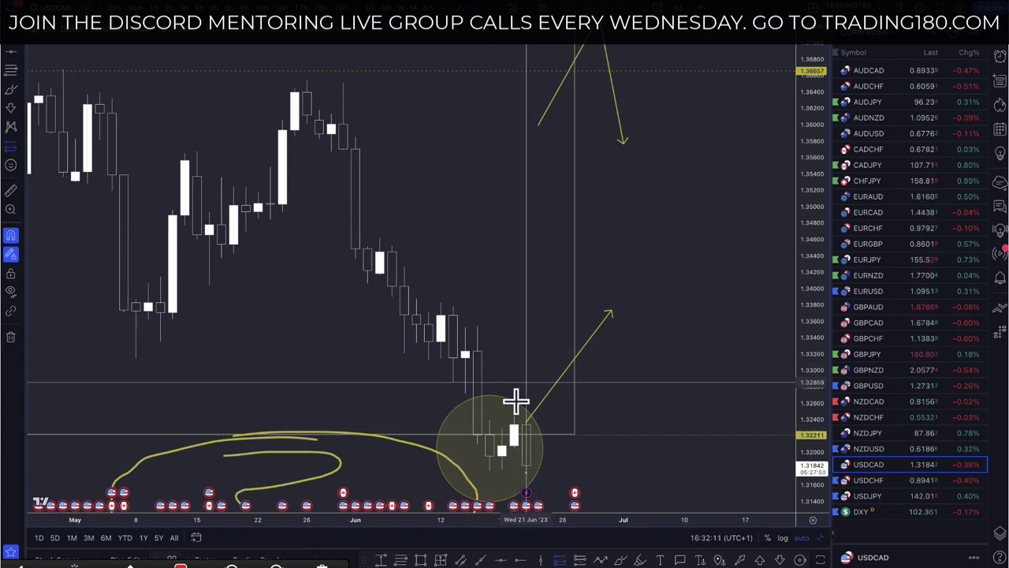
click(511, 422)
scroll(660, 428, down, 3)
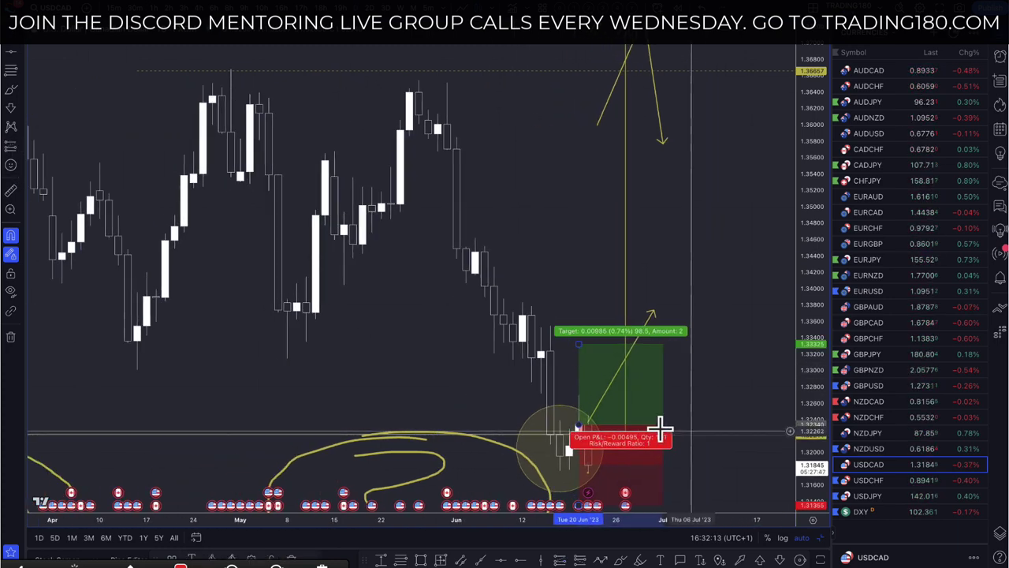
scroll(635, 443, down, 2)
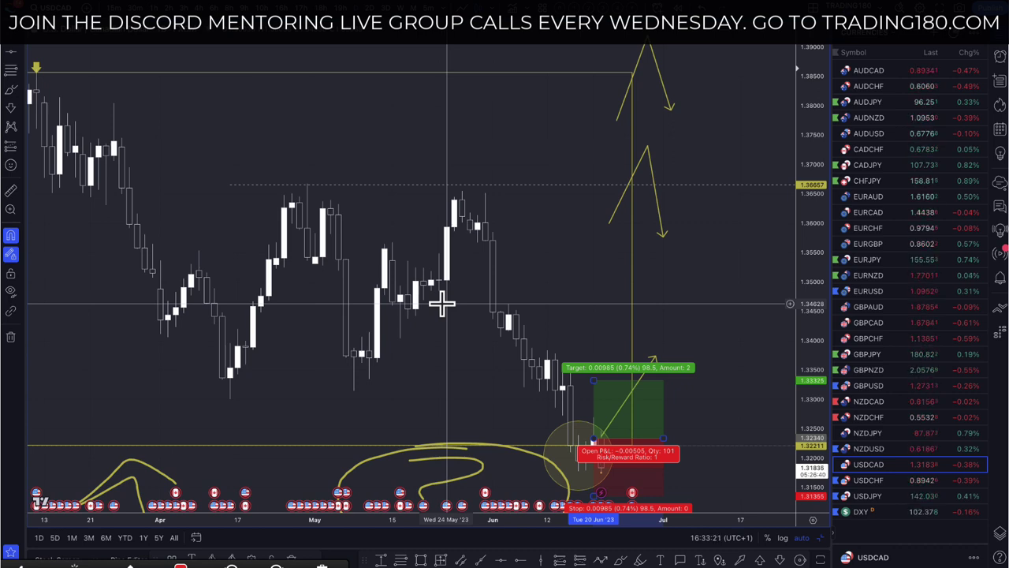
scroll(539, 363, down, 2)
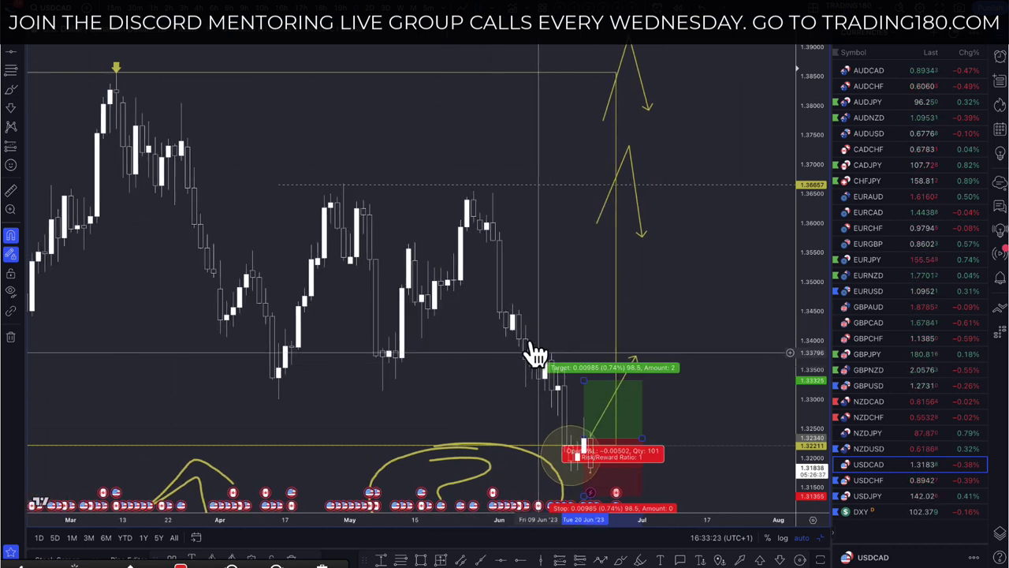
scroll(528, 339, down, 3)
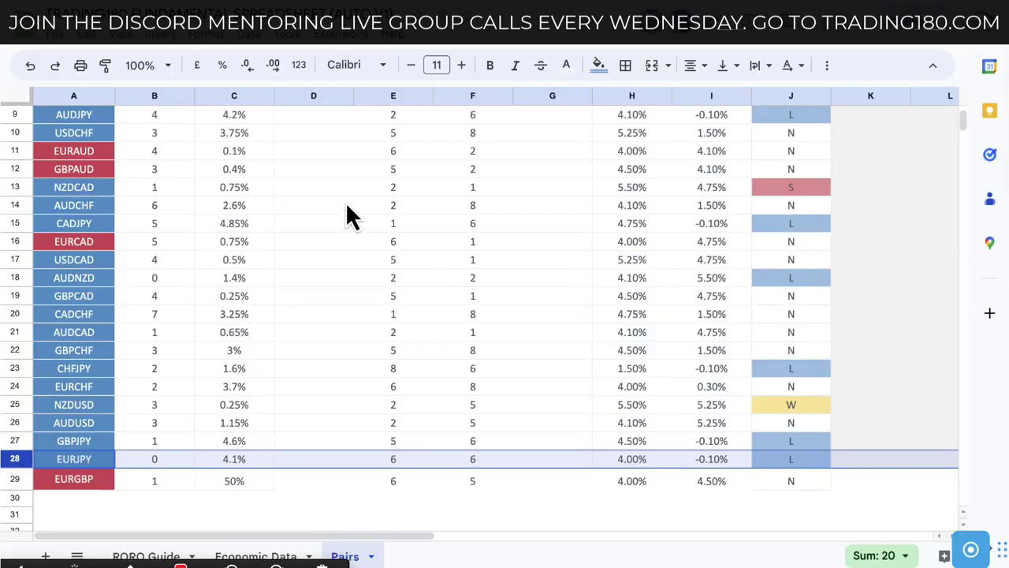
Step: Switch to the fundamental spreadsheet in Google Sheets and select the USDCAD row on the Pairs sheet to review its bias
scroll(240, 371, up, 3)
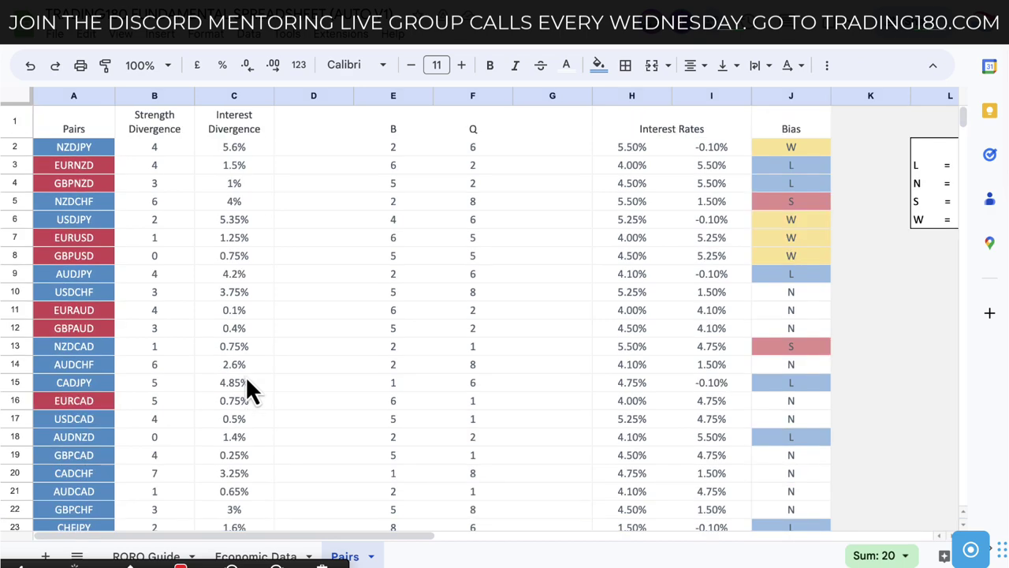
scroll(245, 375, down, 3)
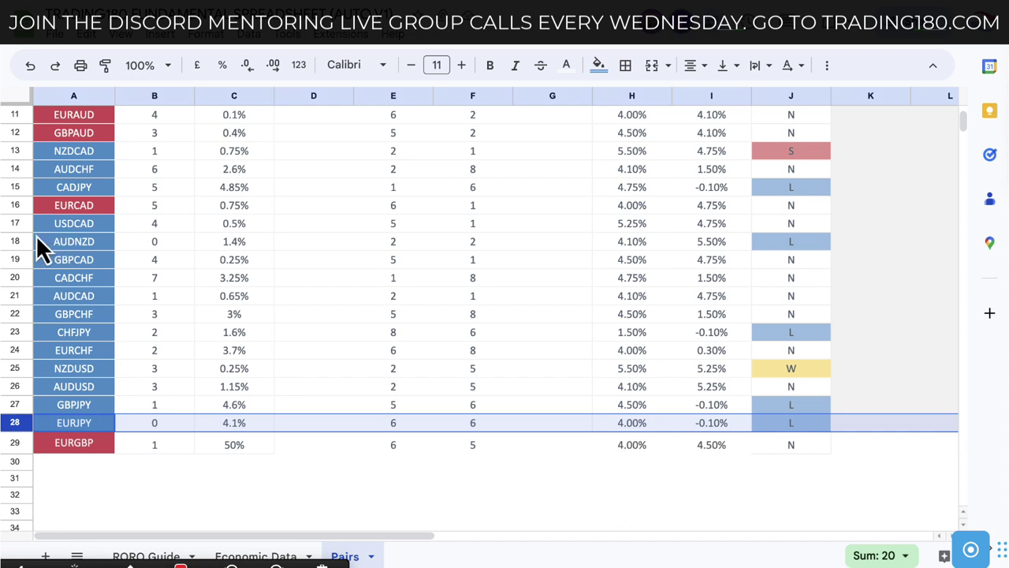
click(15, 224)
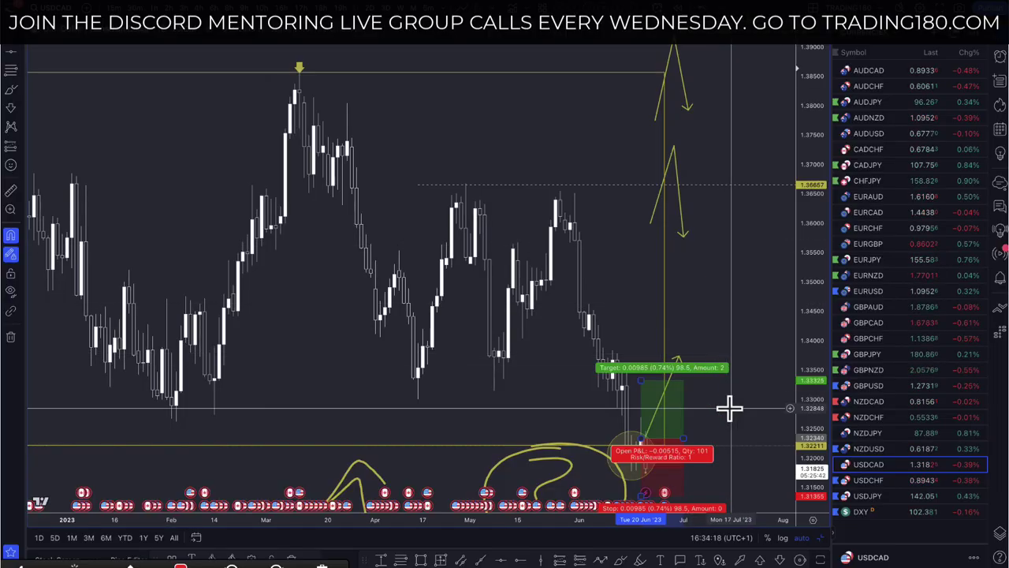
Step: Return to the USDCAD chart in TradingView and review the long position against the whole range and the stroke beneath it
scroll(727, 407, down, 3)
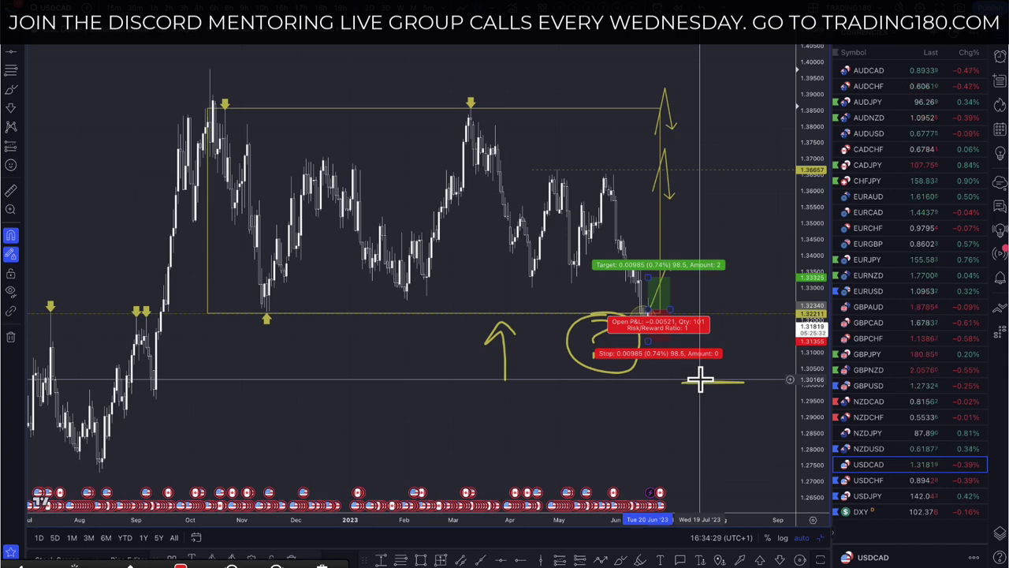
scroll(706, 375, up, 5)
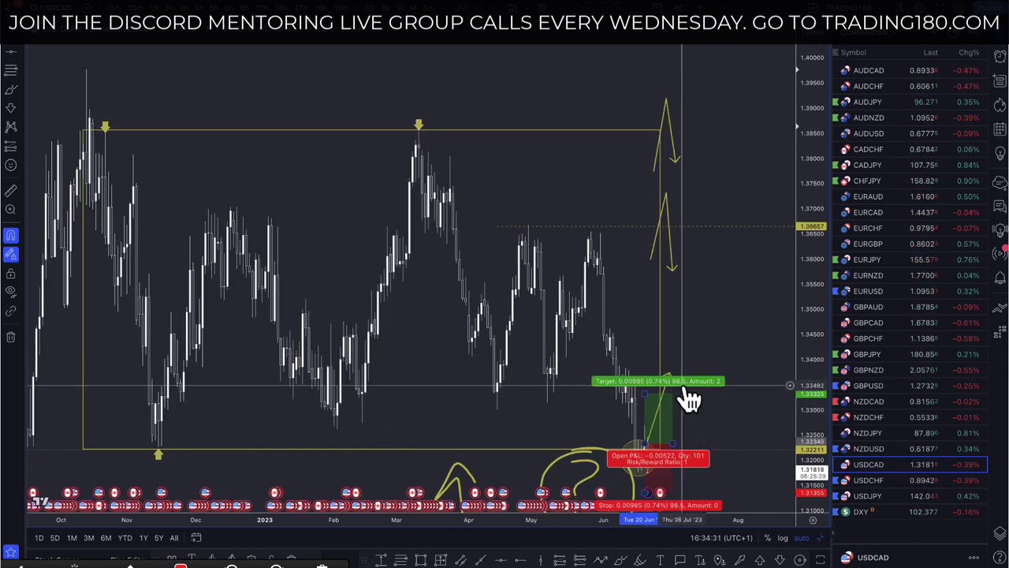